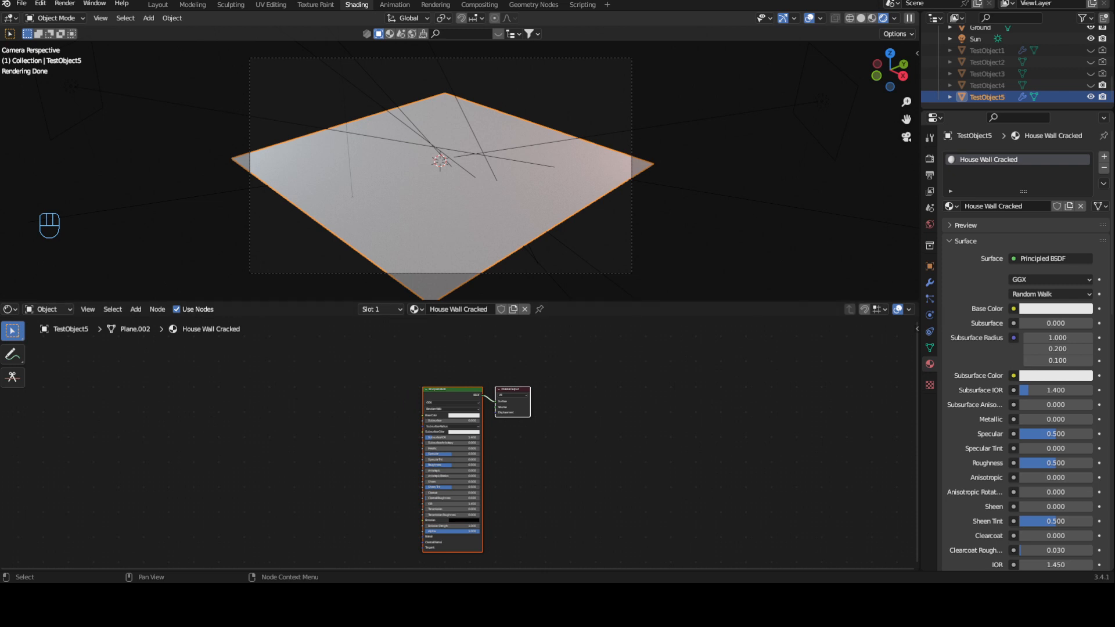
- Add a Brick Texture node beside the Principled BSDF in the House Wall Cracked material
ctrl+middle_drag(337, 406, 382, 414)
scroll(342, 411, up, 1)
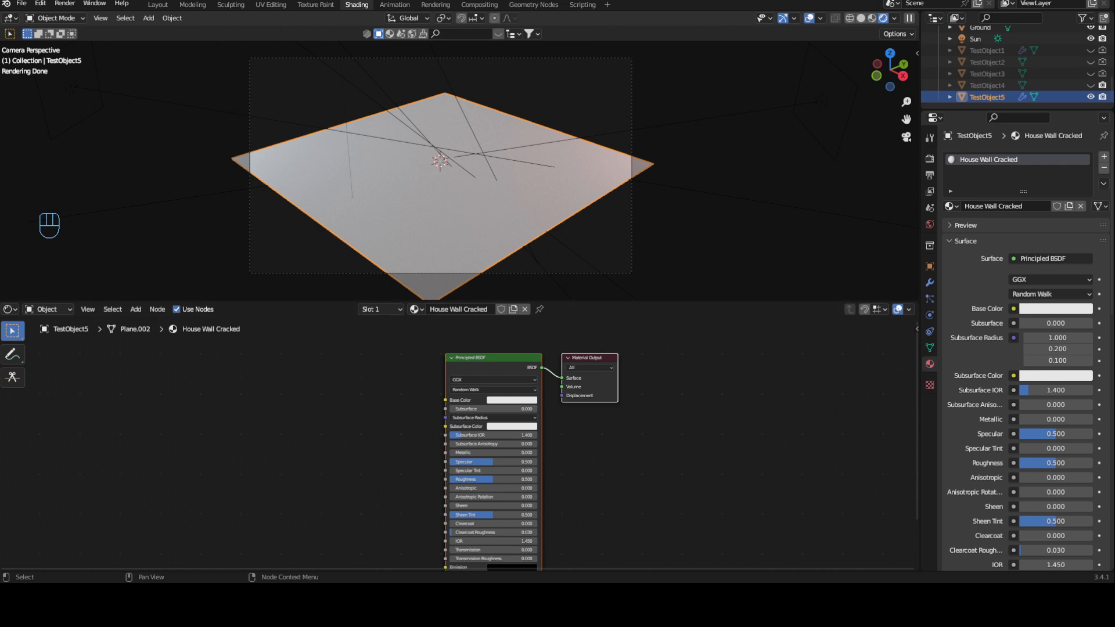
key(ctrl)
middle_drag(240, 413, 373, 390)
click(373, 390)
key(shift+a)
text(brick)
click(417, 410)
- Add texture coordinates to the Brick Texture, delete the Mapping node and connect the Object output to the brick's Vector input
click(376, 368)
key(ctrl+t)
click(296, 382)
key(Delete)
drag(219, 381, 334, 426)
- Move the Brick Texture node clear of the shader and connect its Color output to the Principled BSDF's Base Color
ctrl+middle_drag(426, 441, 420, 403)
click(304, 355)
drag(304, 354, 264, 374)
drag(336, 368, 619, 367)
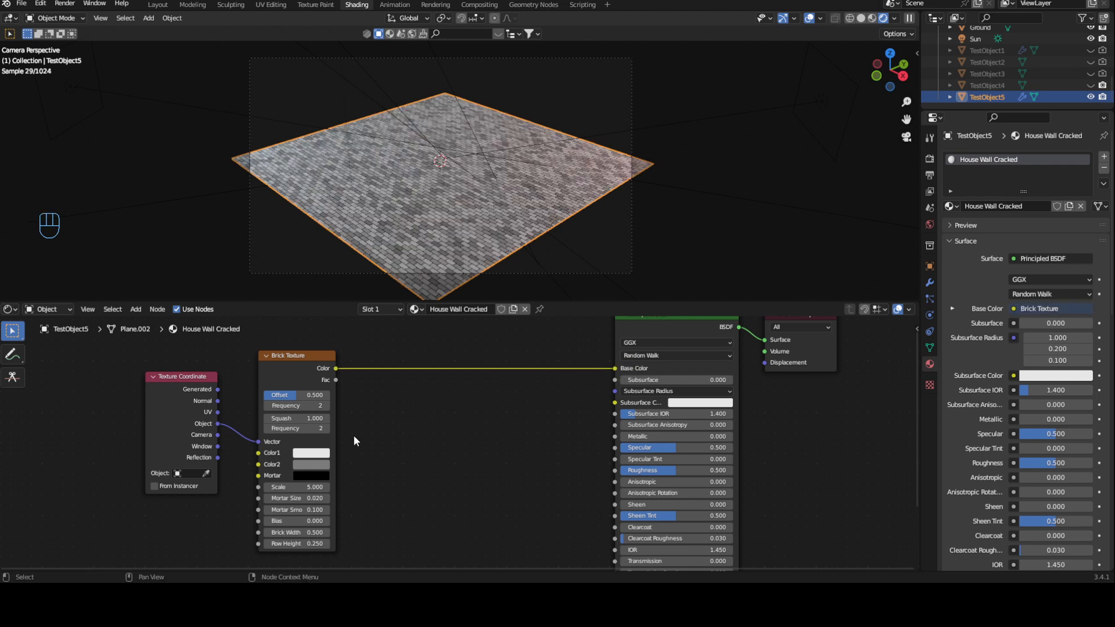
- Set the Brick Texture's Scale to 1.5 and its Mortar Size to 0.015
click(308, 487)
text(1)
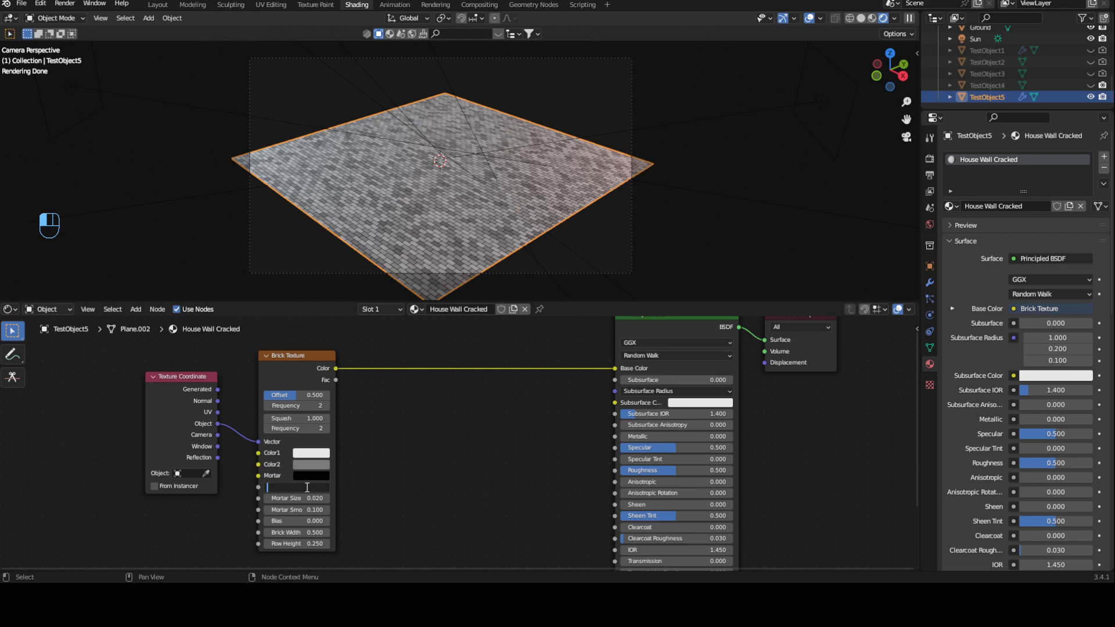
text(.5)
key(Return)
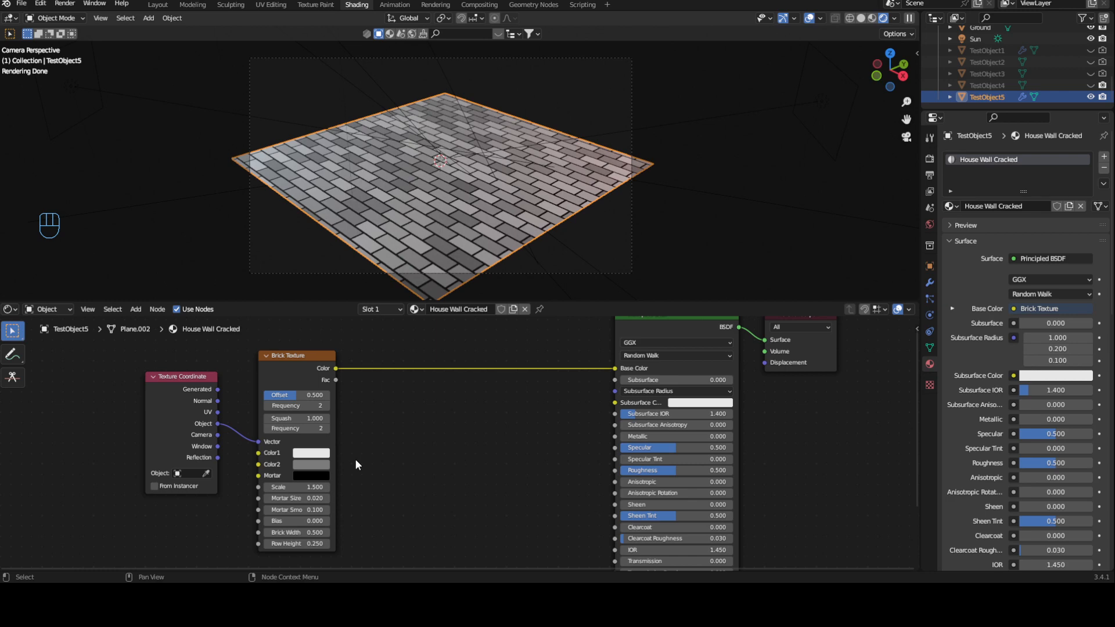
click(319, 498)
key(BackSpace)
text(15)
key(Return)
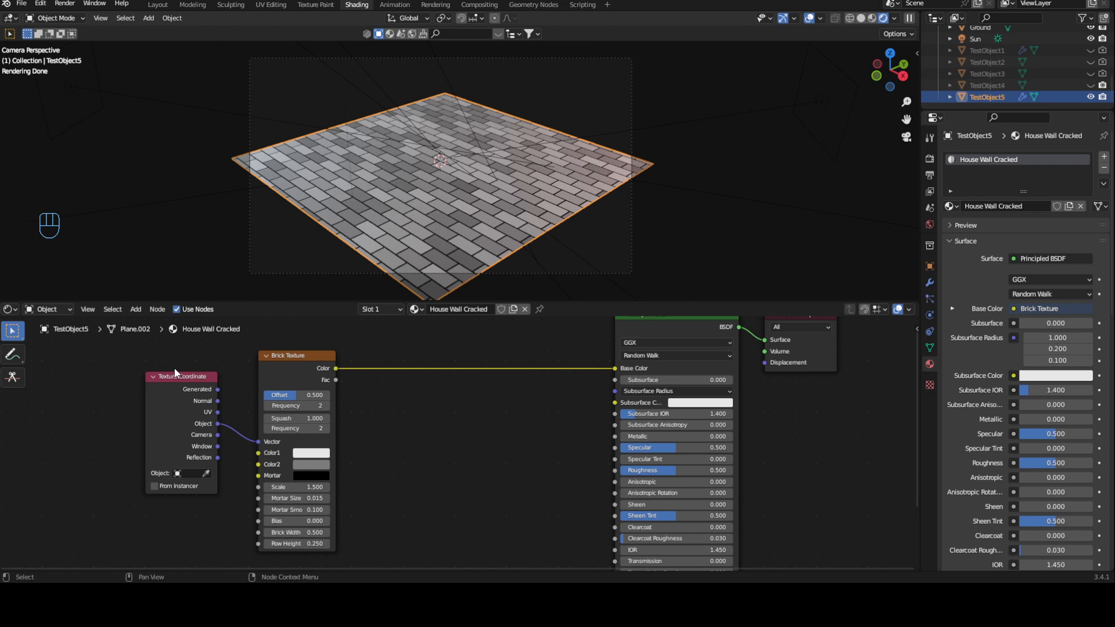
- Move the Texture Coordinate node aside and colour the bricks with dark grey Mortar, dark red Color2 and lighter red Color1
drag(186, 383, 108, 409)
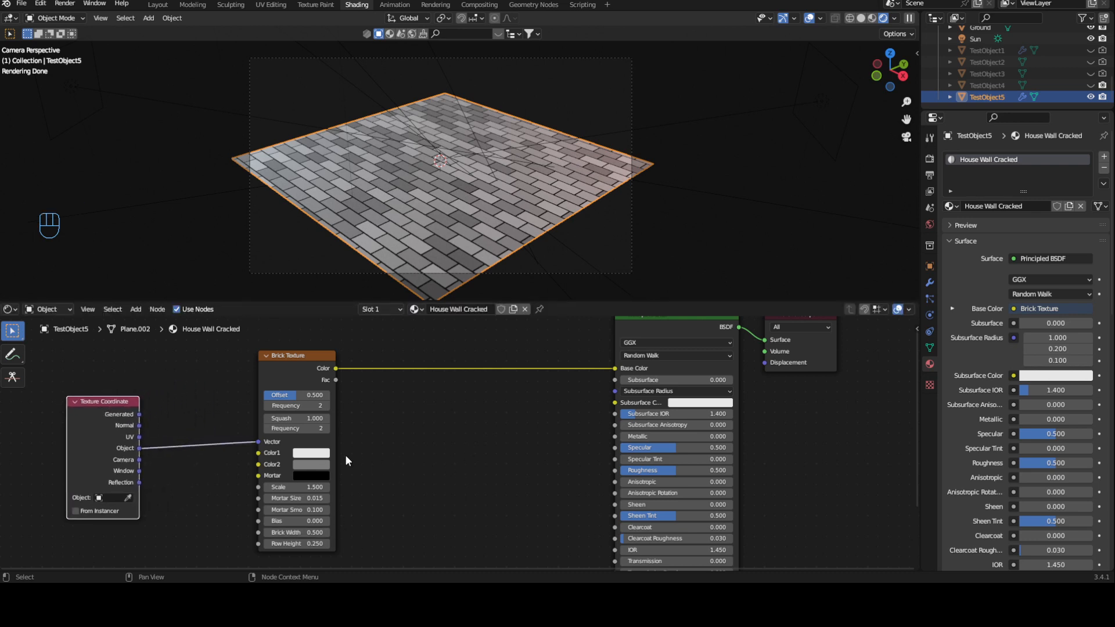
click(314, 475)
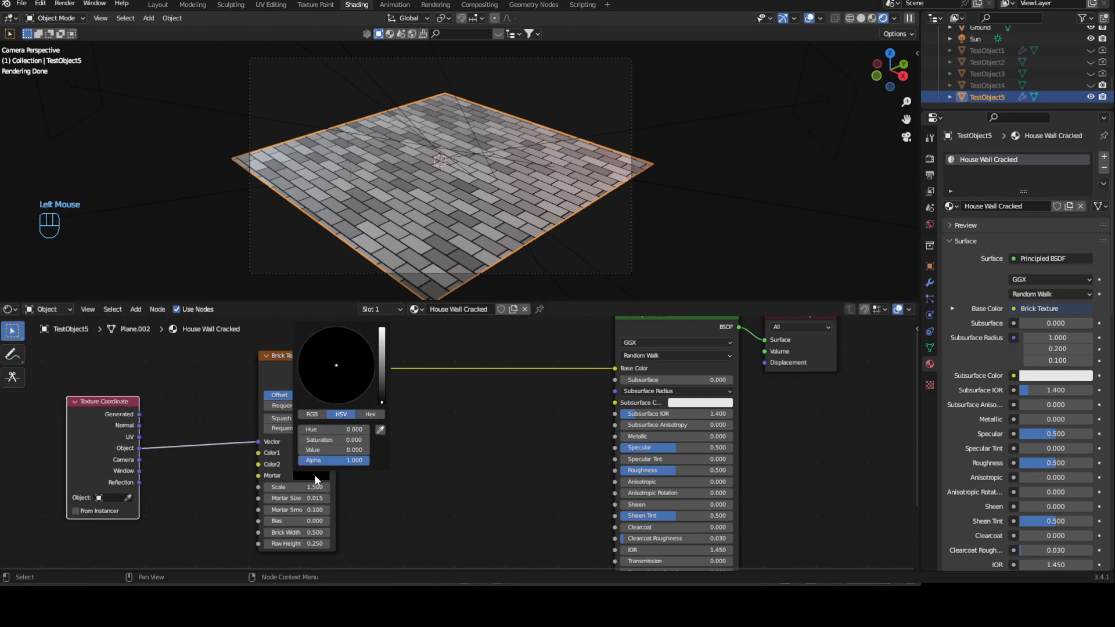
click(381, 393)
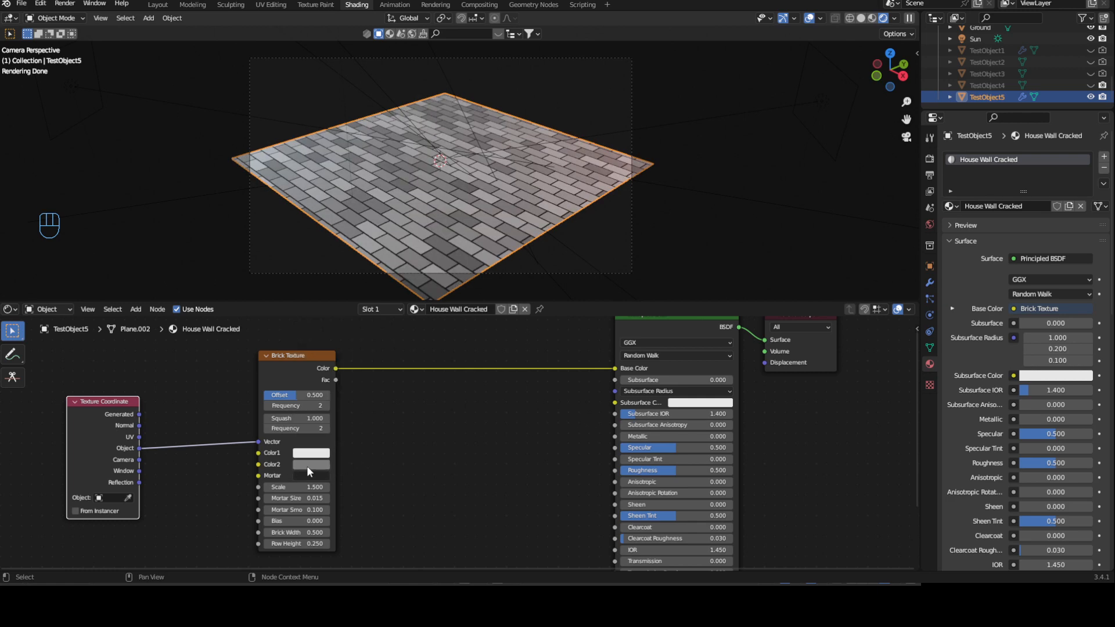
click(307, 466)
click(336, 369)
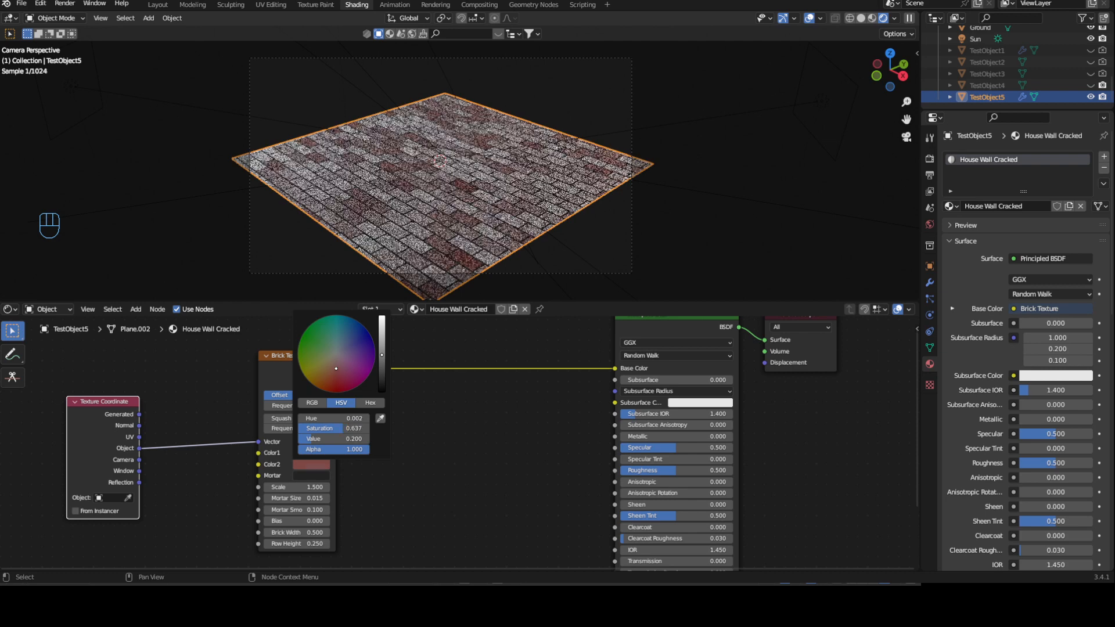
click(312, 453)
click(335, 363)
click(335, 365)
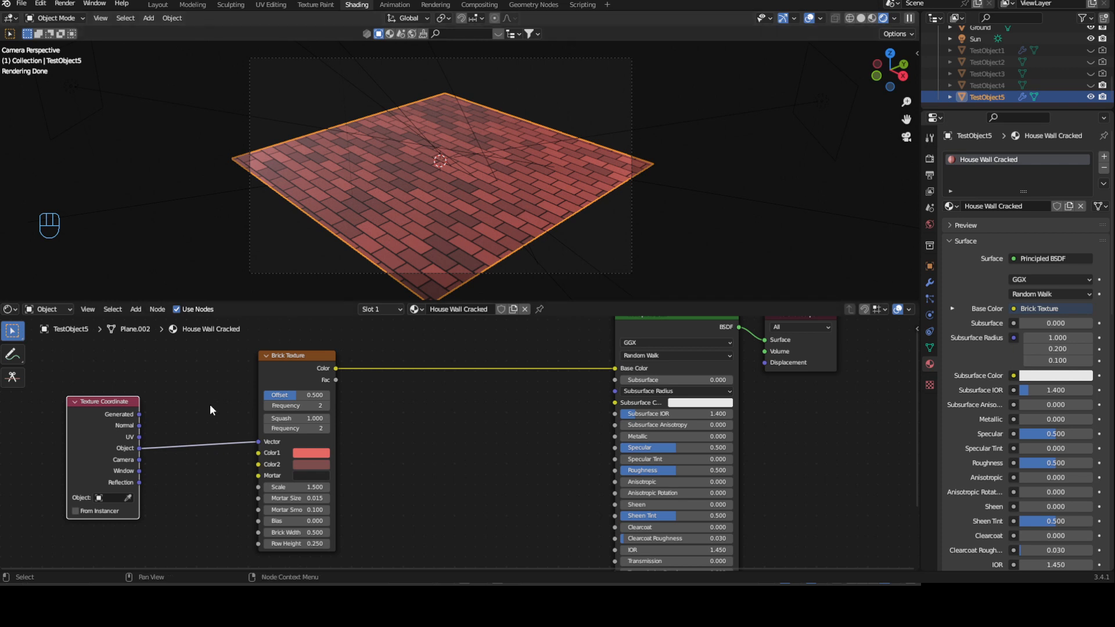
- Add a Noise Texture fed by the Object coordinates and connect its Fac output to the Brick Texture's Mortar Smooth
click(174, 373)
key(shift+a)
text(noise)
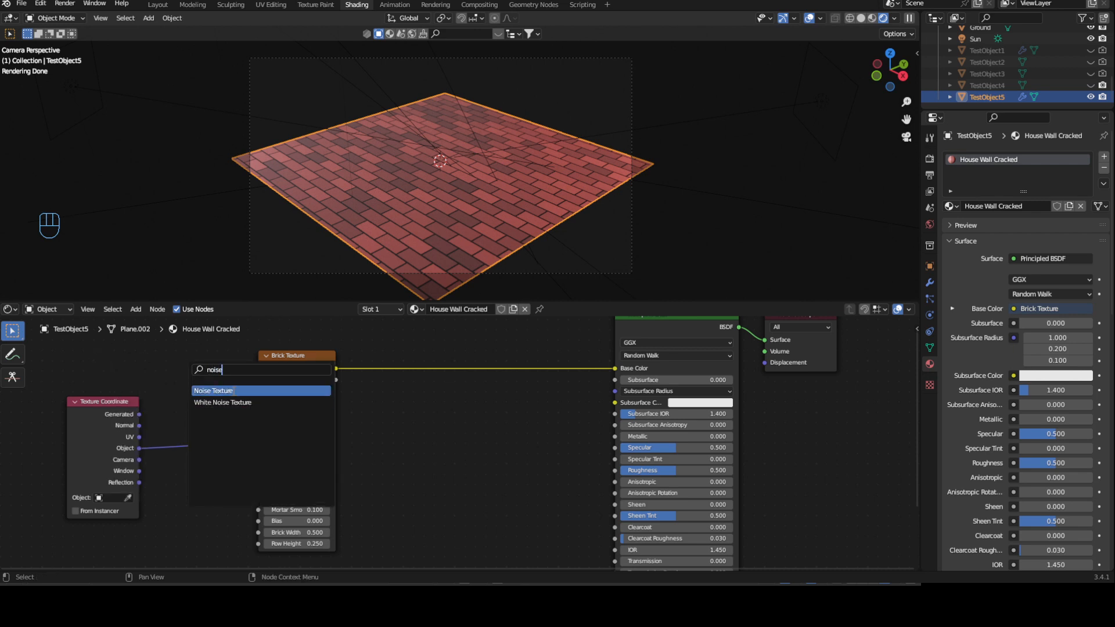
click(234, 390)
drag(137, 446, 167, 528)
drag(222, 480, 220, 479)
middle_drag(409, 485, 469, 423)
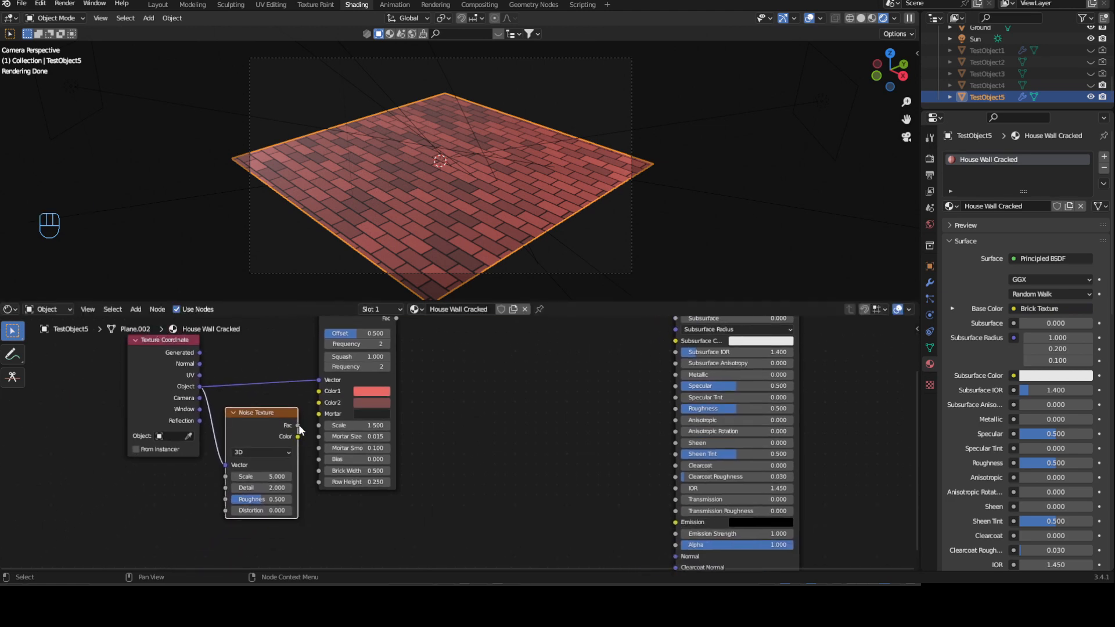
drag(299, 423, 321, 448)
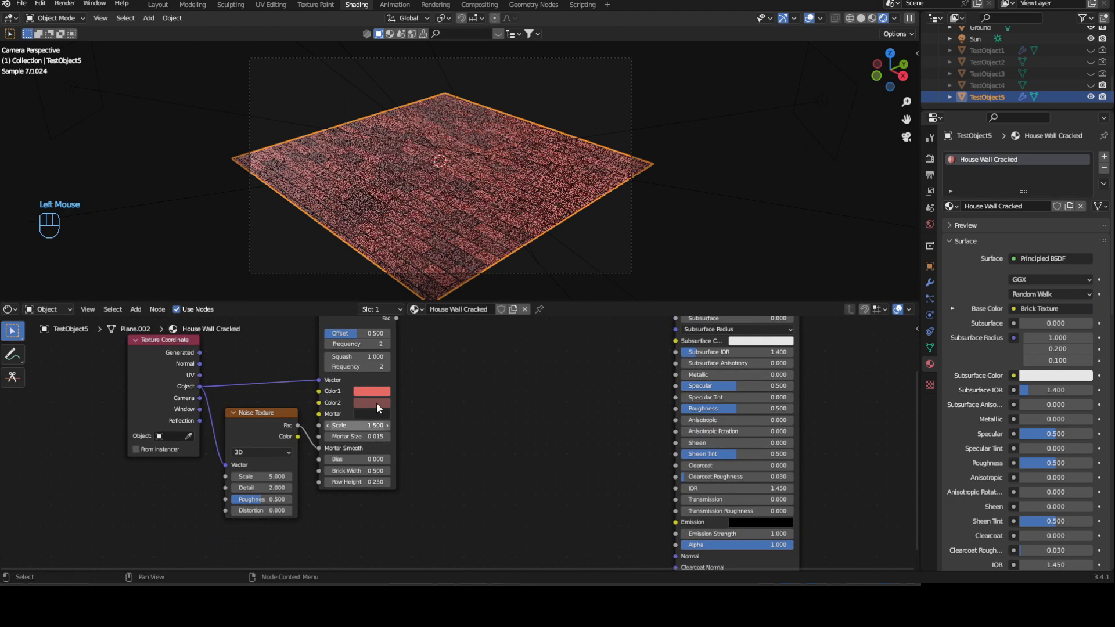
- Set the Noise Texture's Detail to 15 and Distortion to 0.2
middle_drag(525, 198, 504, 197)
scroll(471, 225, up, 2)
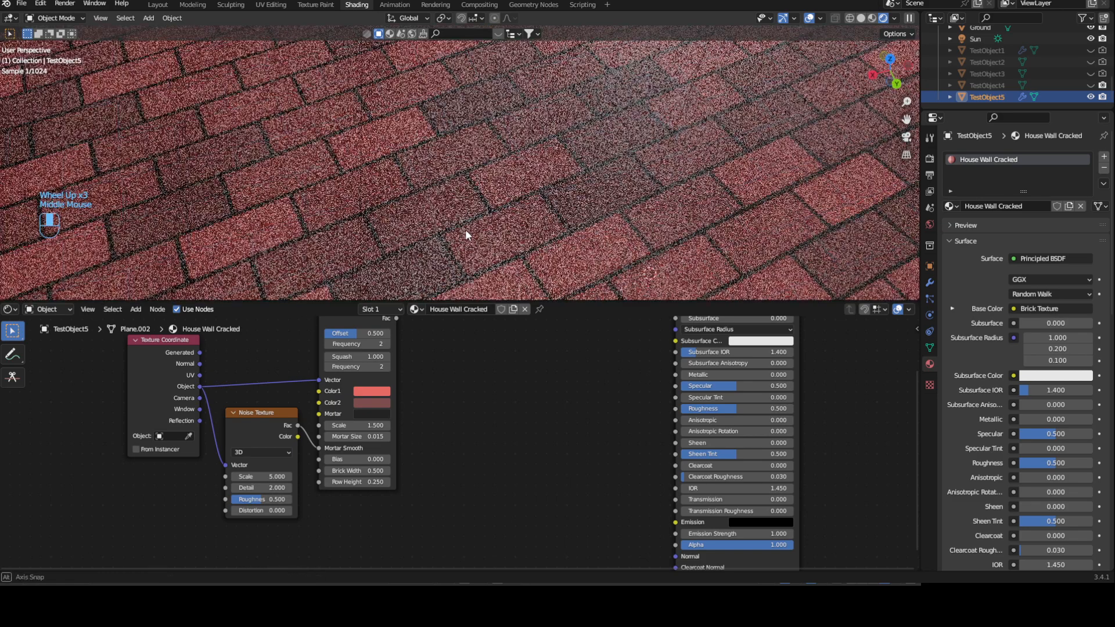
middle_drag(452, 241, 381, 205)
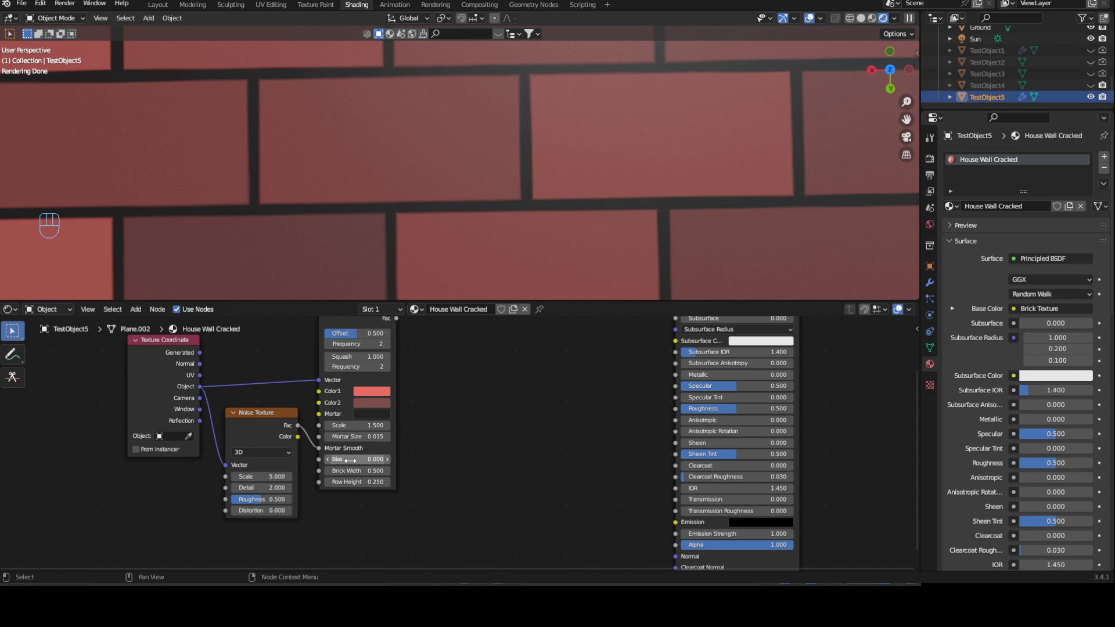
drag(259, 486, 537, 482)
click(288, 510)
click(289, 510)
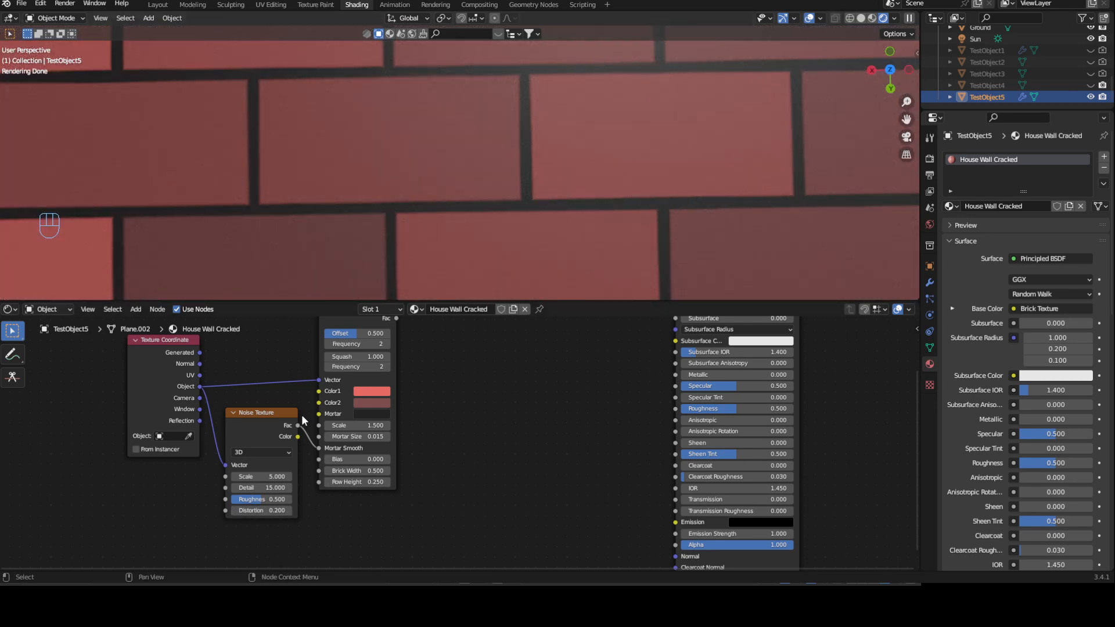
- Try a Noise Texture Scale of 32.5 and inspect the edges between bricks and mortar
drag(261, 476, 306, 476)
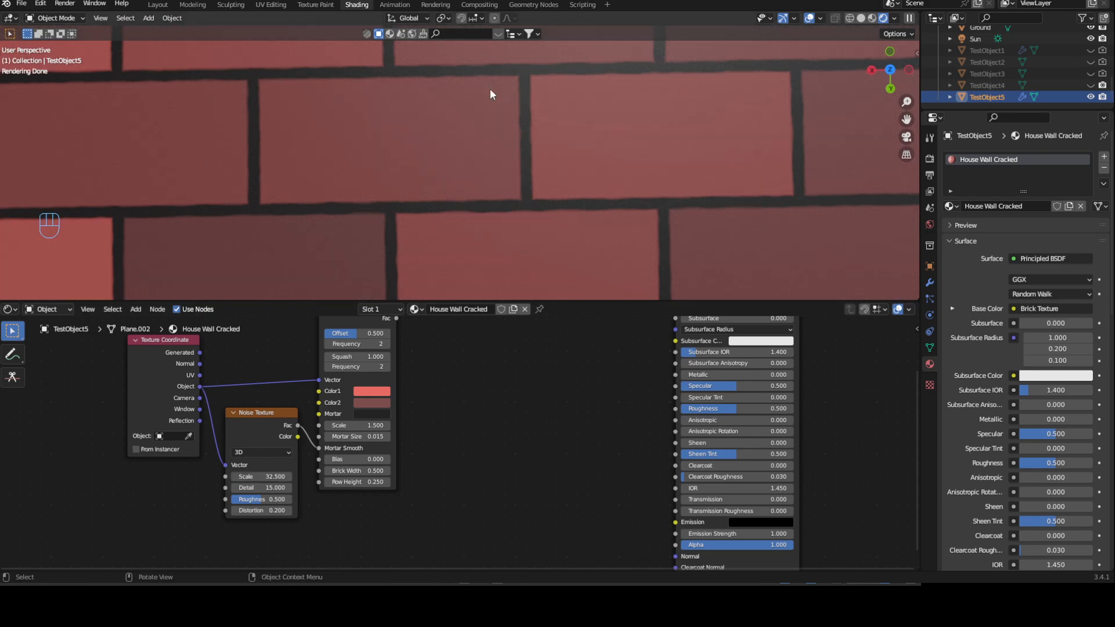
middle_drag(555, 153, 629, 177)
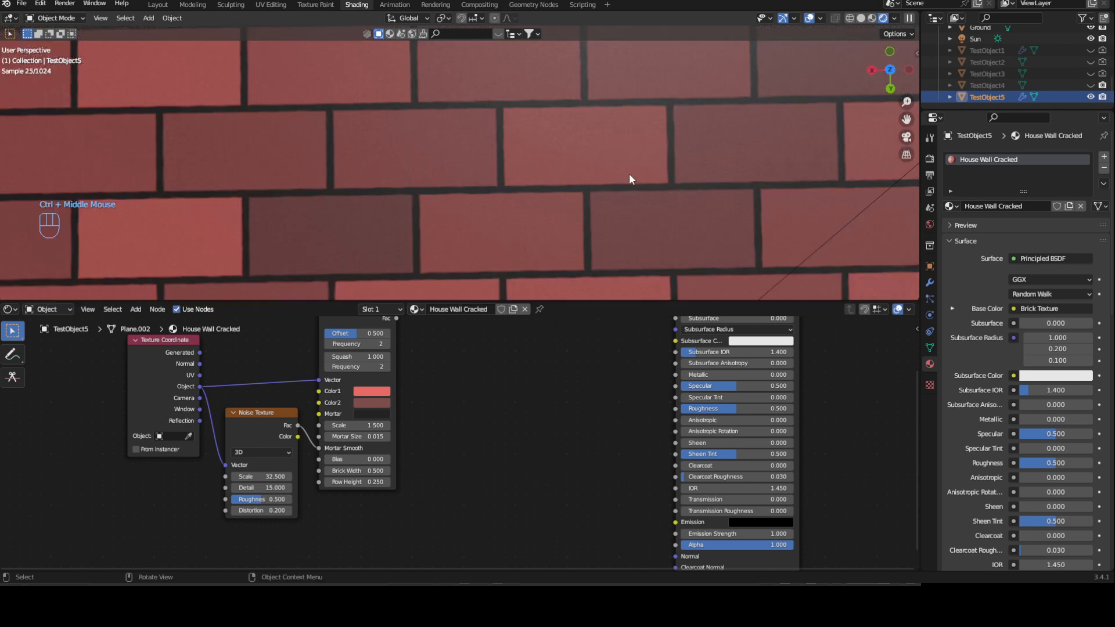
middle_drag(535, 206, 497, 168)
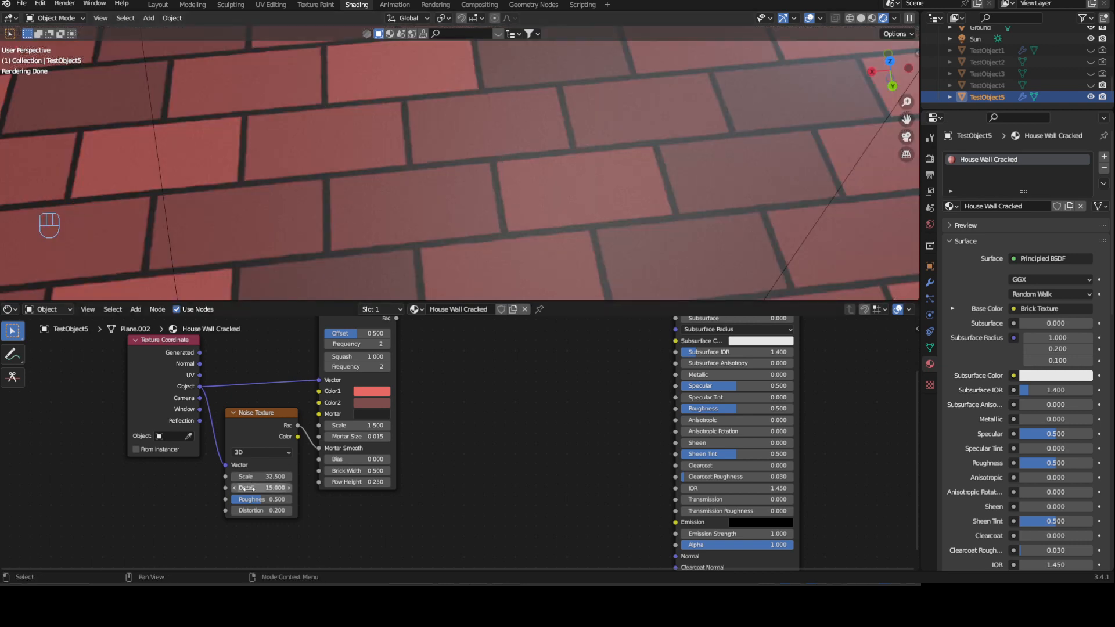
- Set the Noise Texture's Scale to 15 and check the bricks up close
click(272, 477)
text(15)
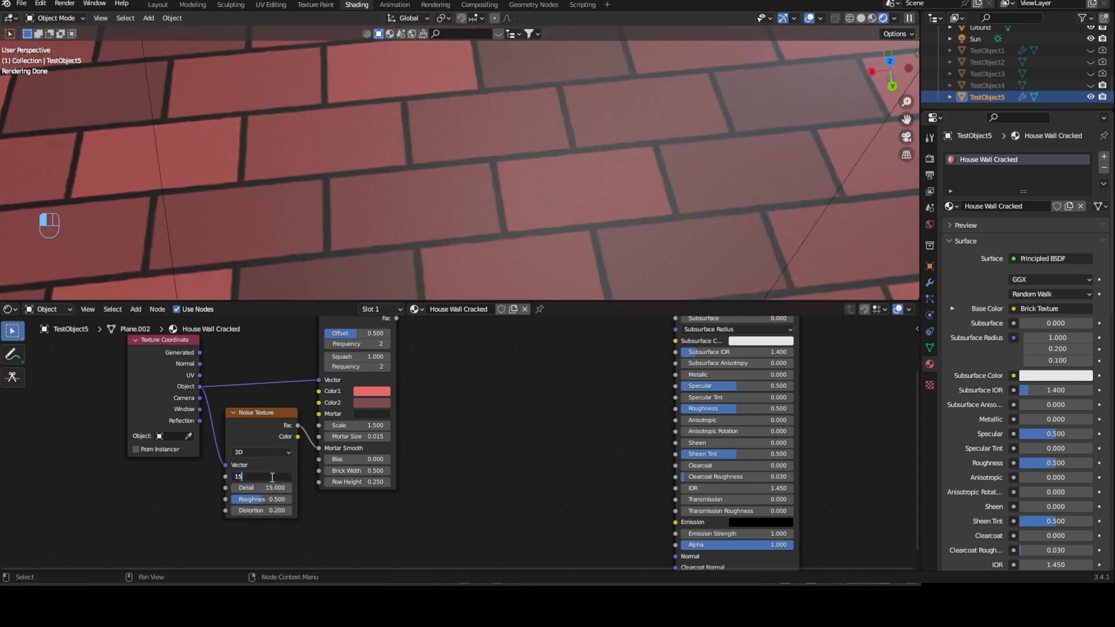
key(Return)
mouse_move(360, 221)
middle_down()
mouse_move(381, 192)
mouse_move(375, 227)
mouse_move(376, 217)
middle_up()
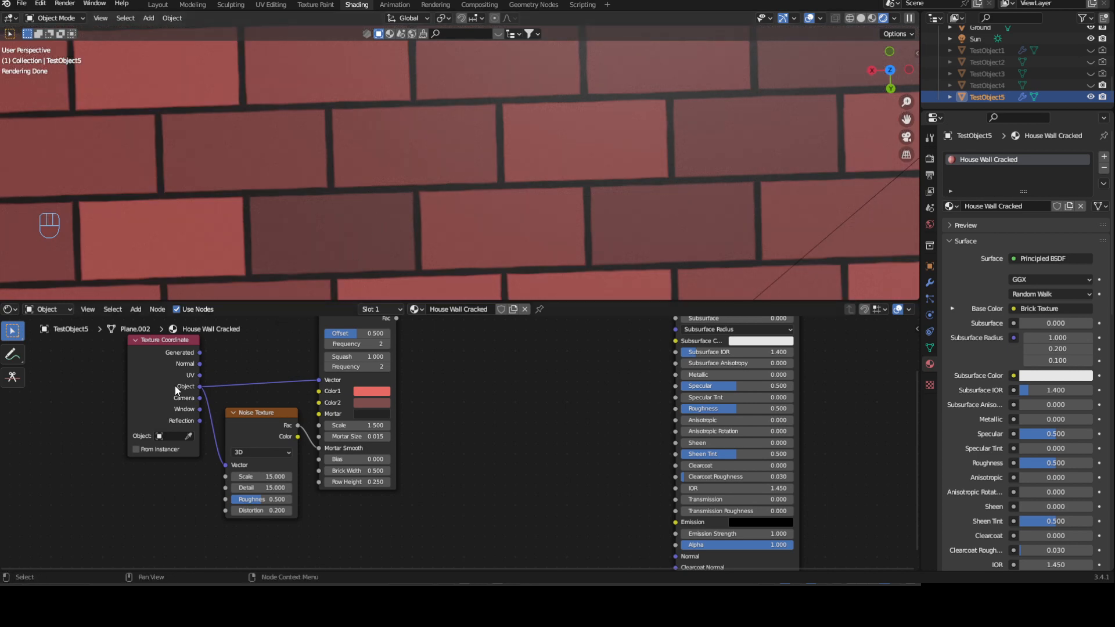
- Move the Texture Coordinate and Noise Texture nodes farther from the Brick Texture to make room between them
scroll(258, 366, down, 1)
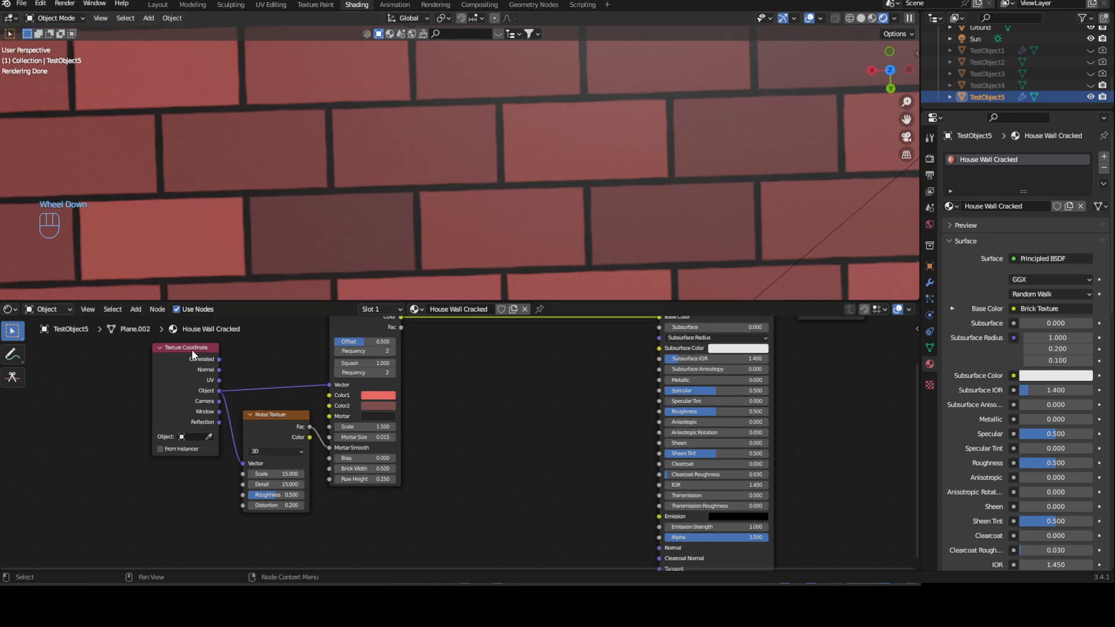
scroll(270, 424, down, 2)
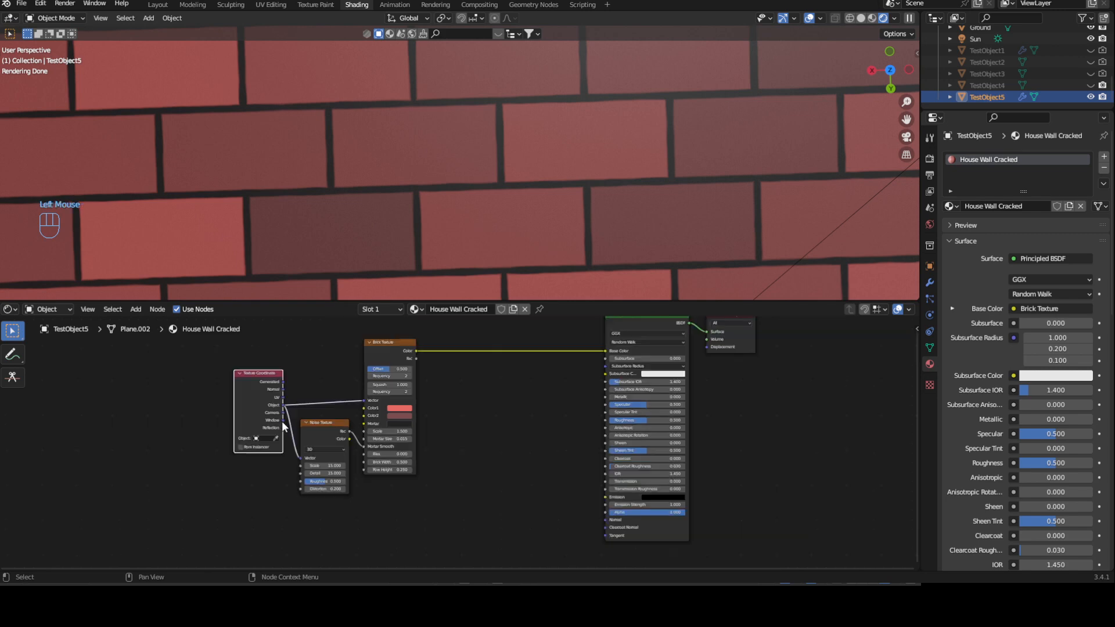
shift+click(320, 430)
drag(323, 429, 226, 442)
- Try a ColorRamp between the Noise Texture and Mortar Smooth with its black stop shifted toward white, and undo it
key(shift+a)
text(col)
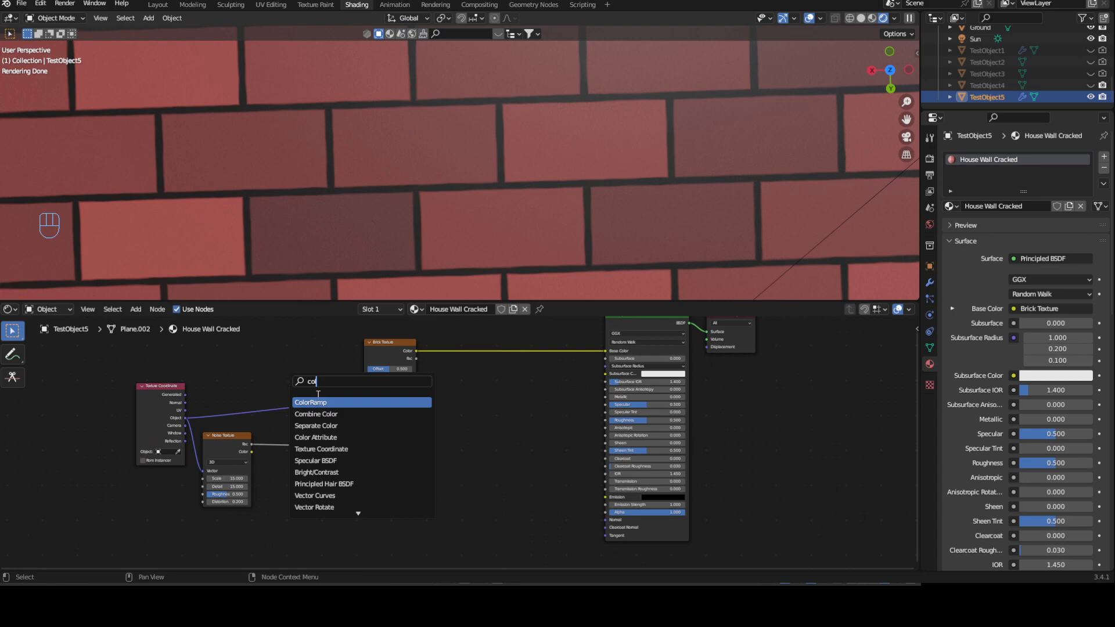
key(Return)
click(360, 465)
drag(291, 467, 333, 460)
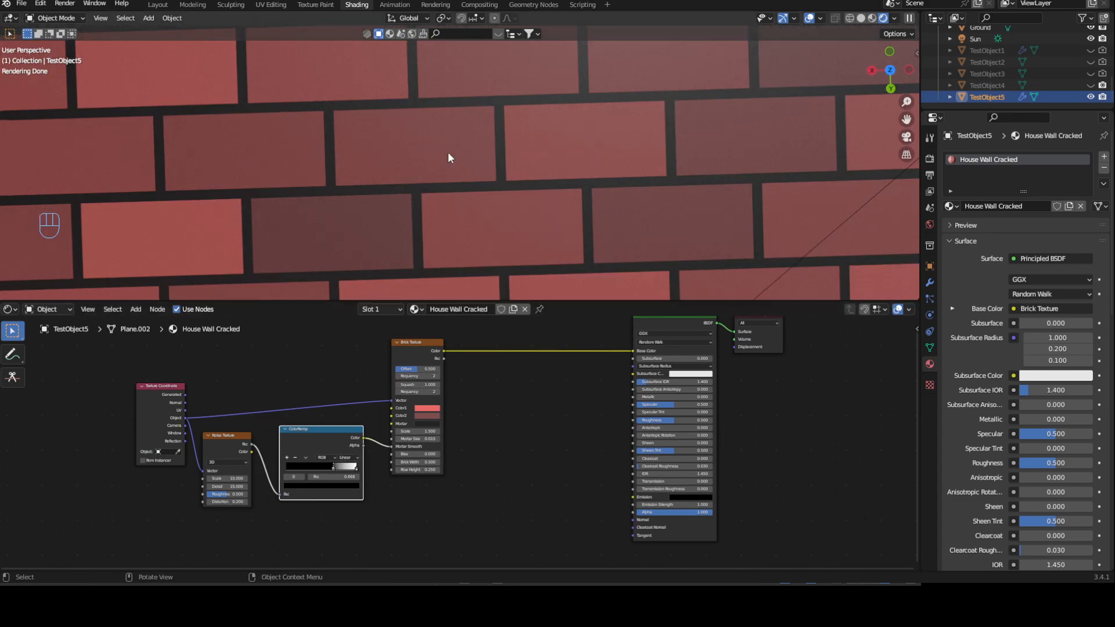
key(ctrl+z)
key(ctrl+z)
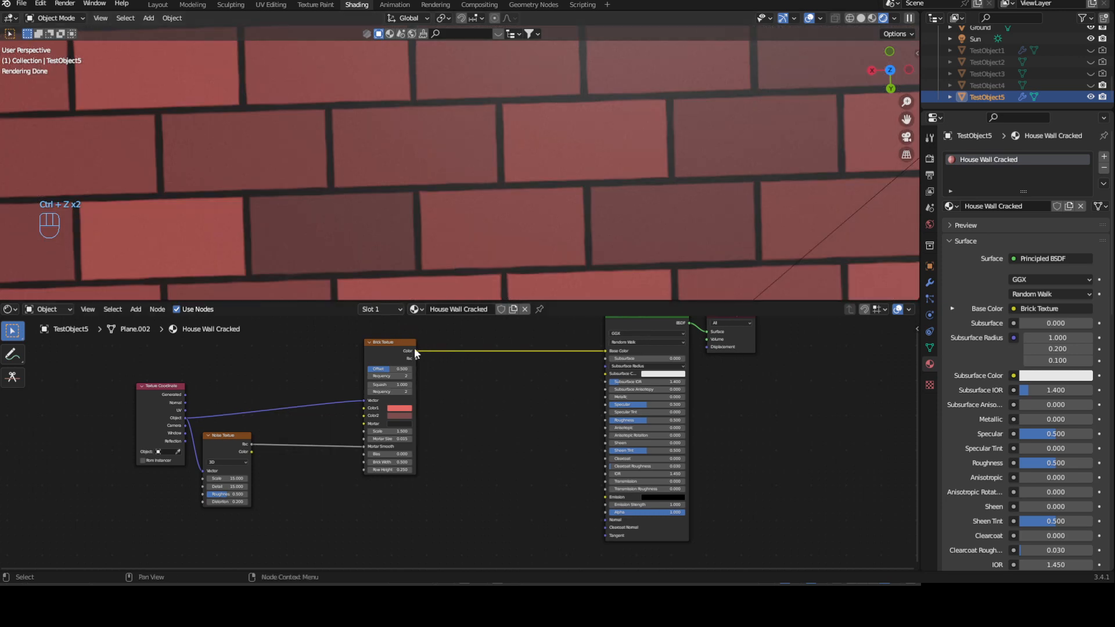
- Move the Brick Texture node closer to the Noise Texture node
drag(385, 349, 321, 361)
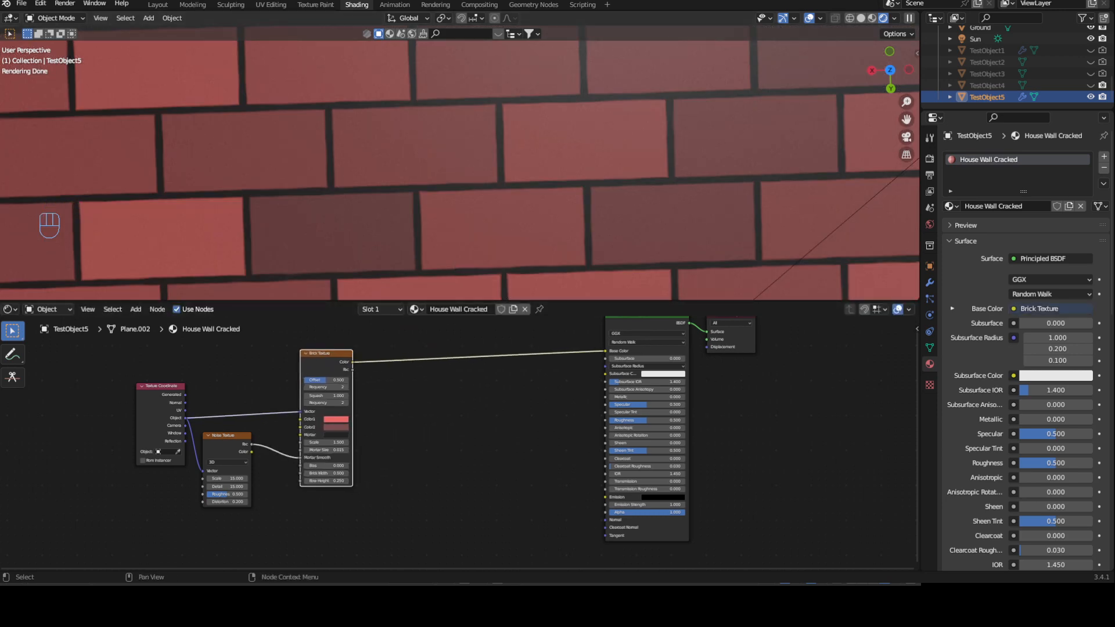
middle_drag(358, 365, 403, 426)
drag(368, 412, 351, 417)
- Duplicate the Noise Texture, place the copy above the Brick Texture and connect the Object coordinates to its Vector
click(267, 511)
key(shift+d)
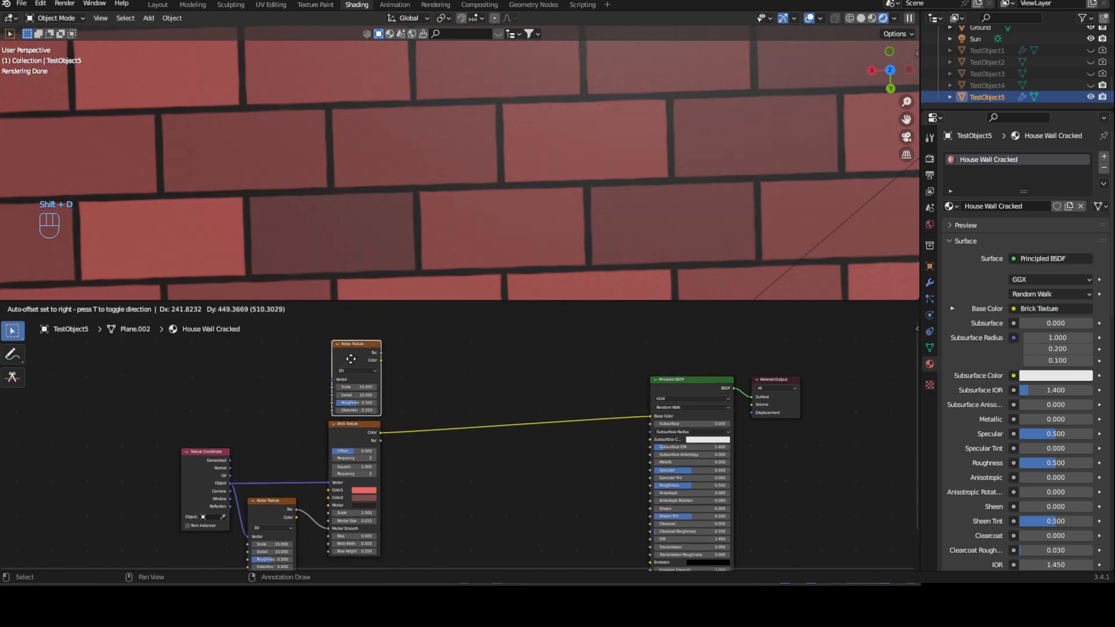
click(348, 345)
drag(232, 483, 328, 377)
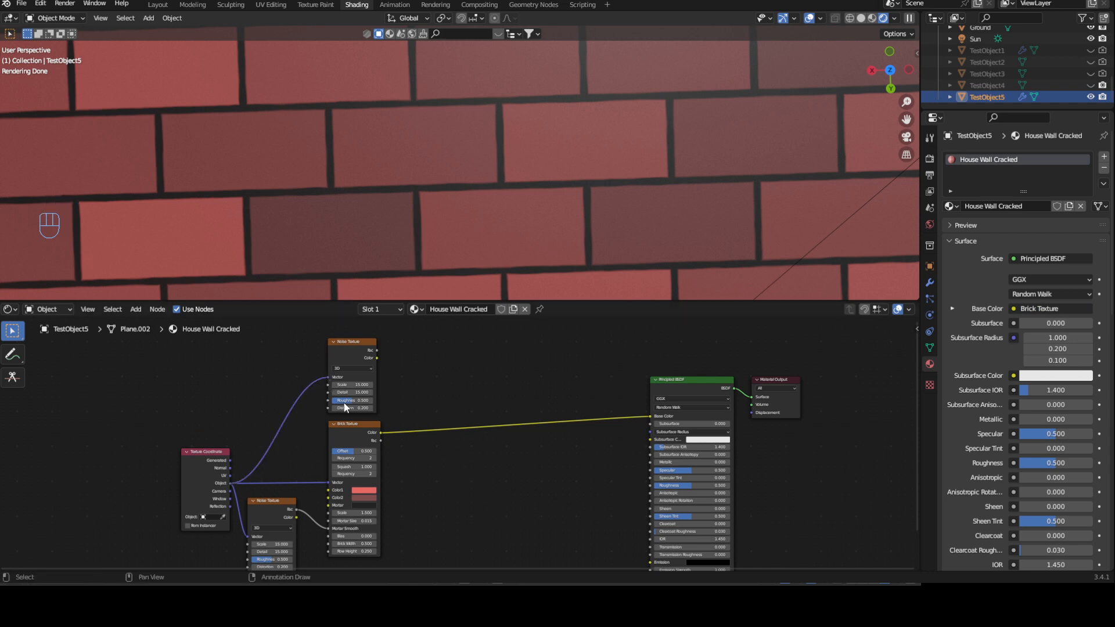
- Set the duplicated Noise Texture's Scale to 5 and Roughness to 0.65
ctrl+middle_drag(359, 403, 388, 361)
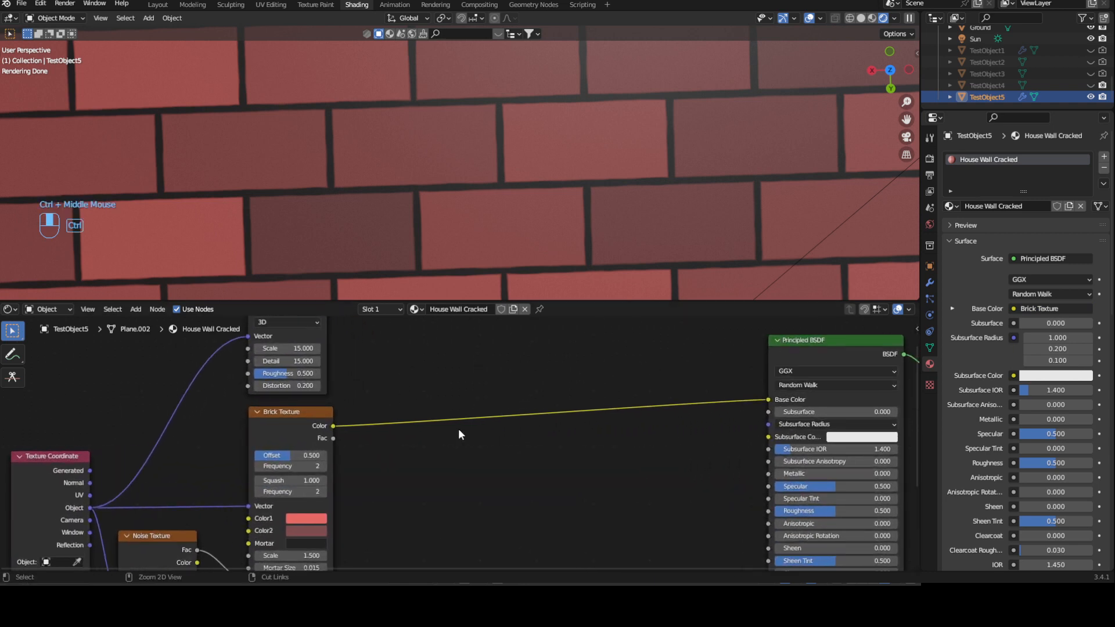
double_click(297, 349)
text(5)
key(Return)
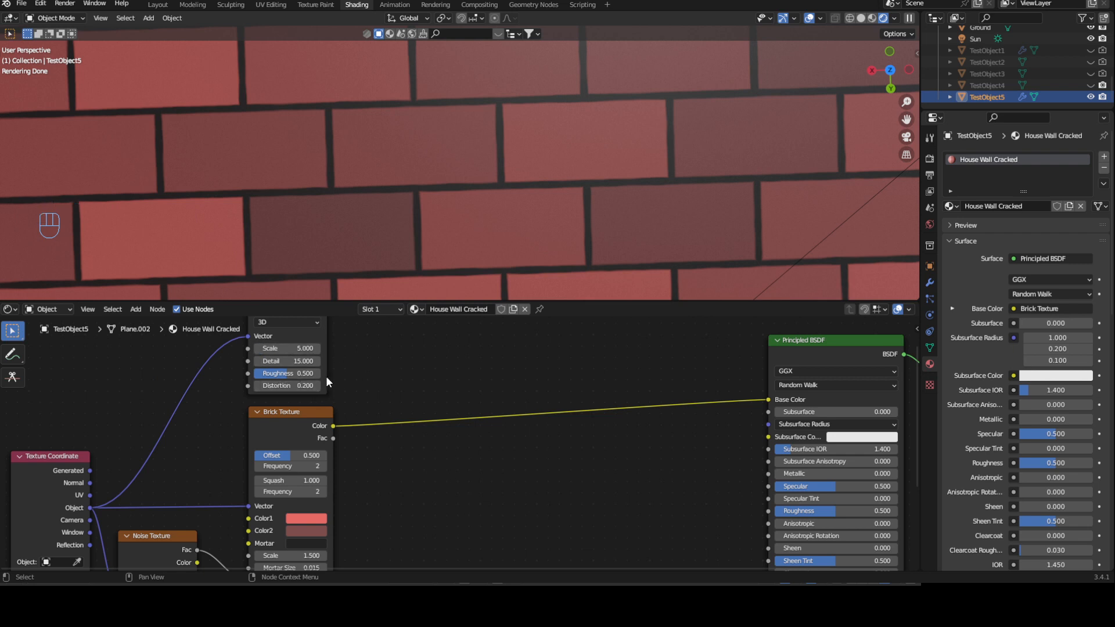
double_click(302, 374)
text(0.65)
key(Return)
middle_drag(375, 354, 392, 400)
key(shift+a)
text(col)
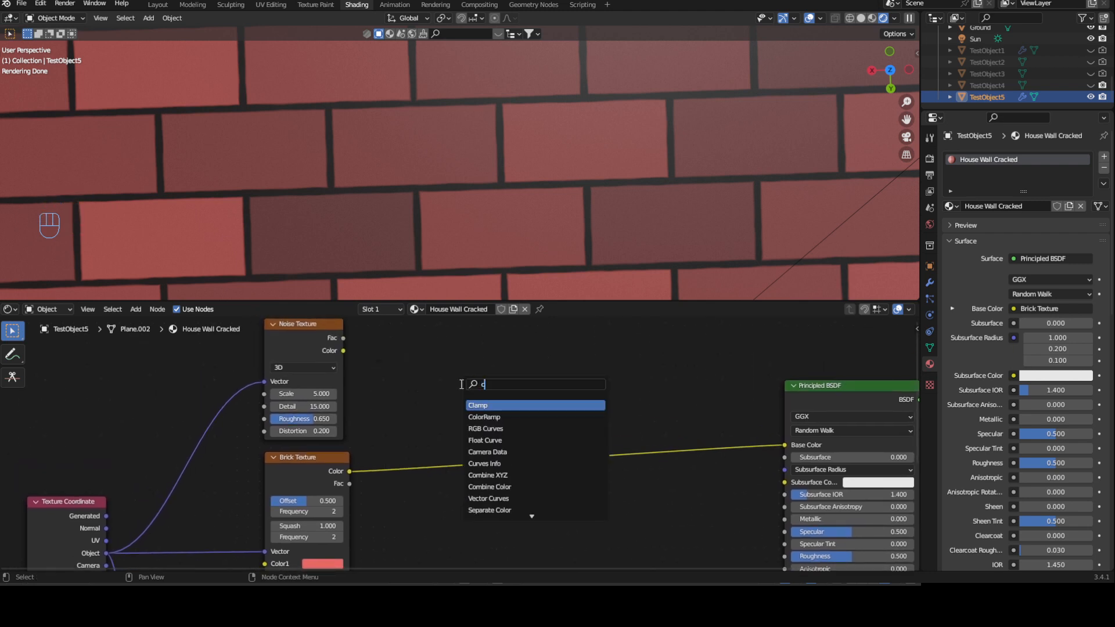
click(498, 415)
click(484, 367)
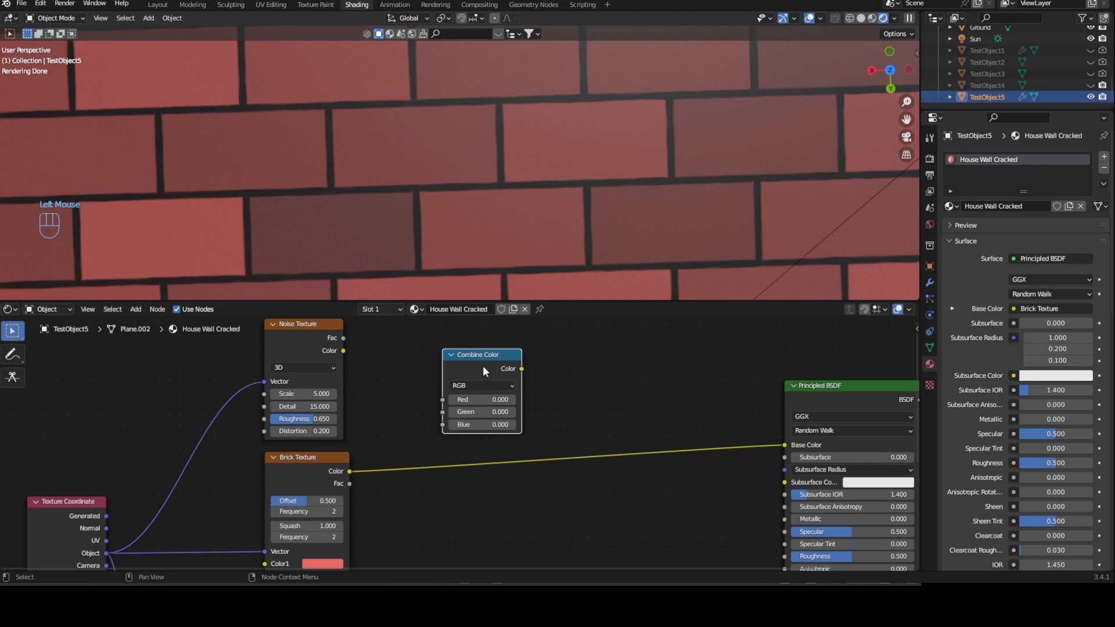
key(Delete)
- Add a ColorRamp beside the upper Noise Texture, feed the noise Fac into it and set its black stop to position 0.5
key(shift+a)
click(484, 367)
text(col)
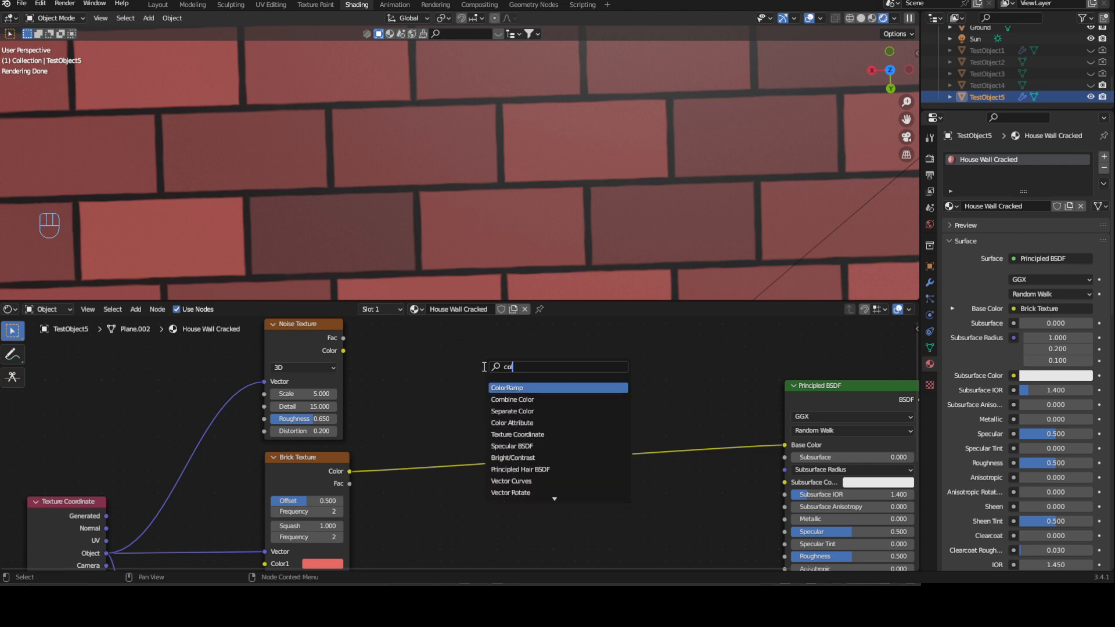
click(526, 389)
click(448, 355)
drag(343, 338, 404, 431)
drag(469, 344, 444, 338)
drag(402, 385, 464, 385)
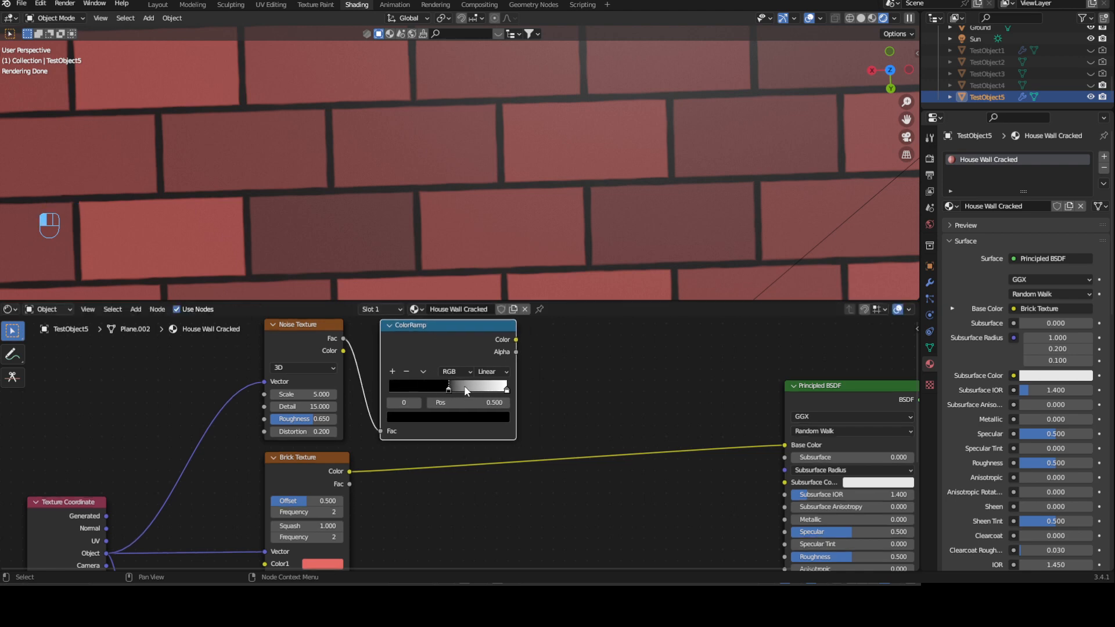
- Mix the two outputs into Base Color, with the ColorRamp driving the Mix node's Fac and the Brick Texture Color in Color1
click(318, 464)
shift+click(447, 328)
key(ctrl+KP_0)
click(566, 419)
mouse_move(563, 482)
mouse_down()
mouse_move(583, 449)
mouse_move(580, 465)
mouse_move(568, 451)
mouse_move(569, 463)
mouse_up()
- Set the Mix node's Color2 to a dark reddish brown
click(619, 478)
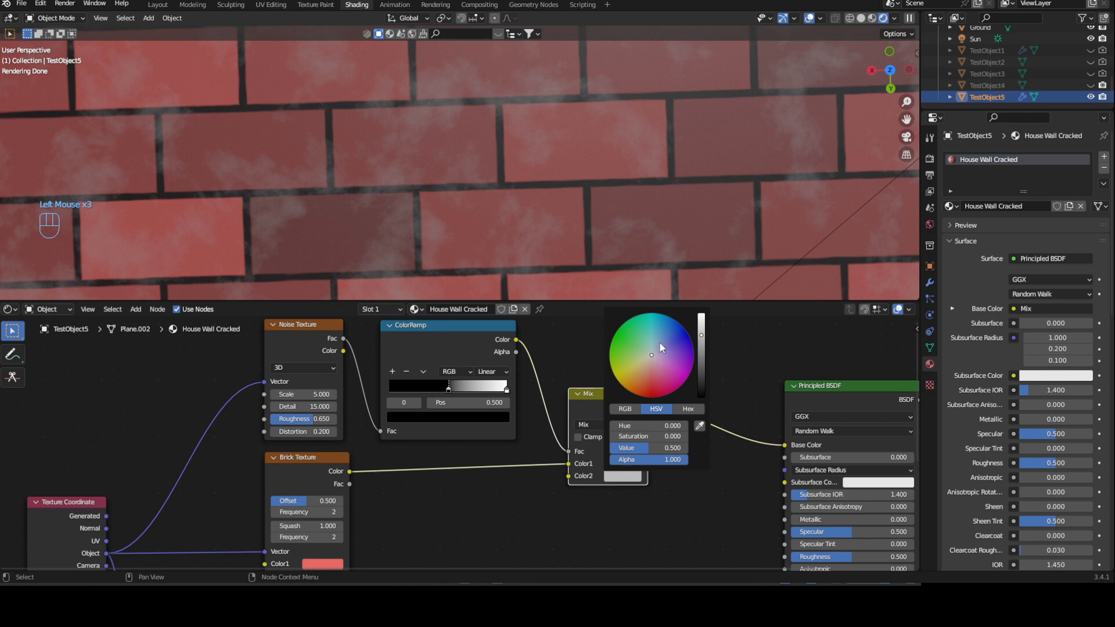
drag(652, 371, 641, 384)
drag(701, 335, 701, 366)
drag(642, 384, 644, 390)
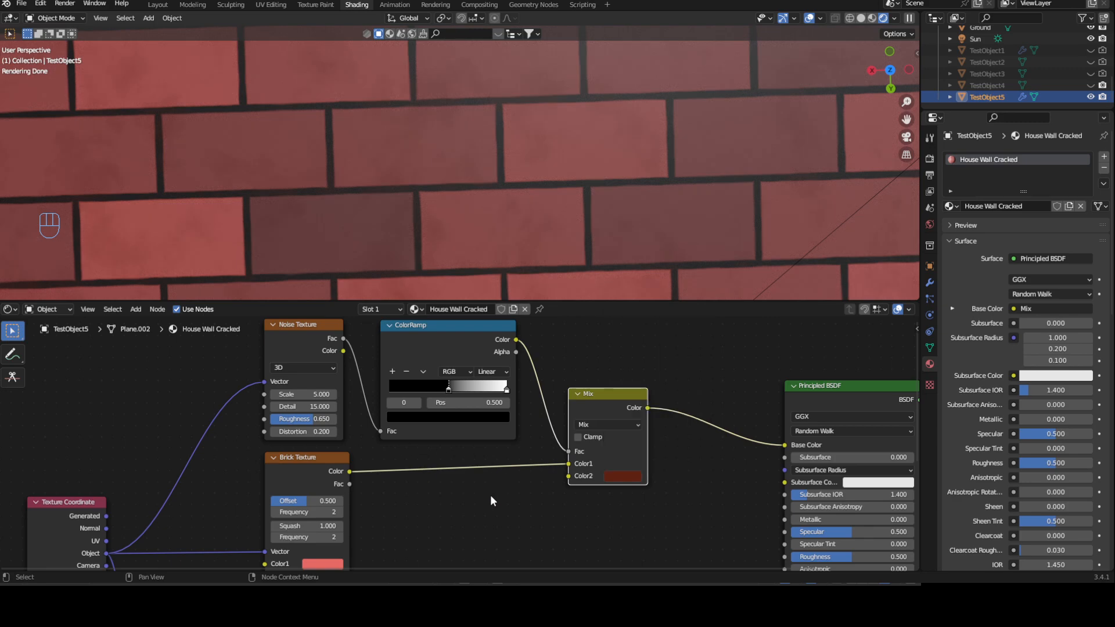
- Try a different shade for the Mix node's Color2 and undo the change
middle_drag(530, 152, 496, 215)
middle_drag(381, 182, 456, 228)
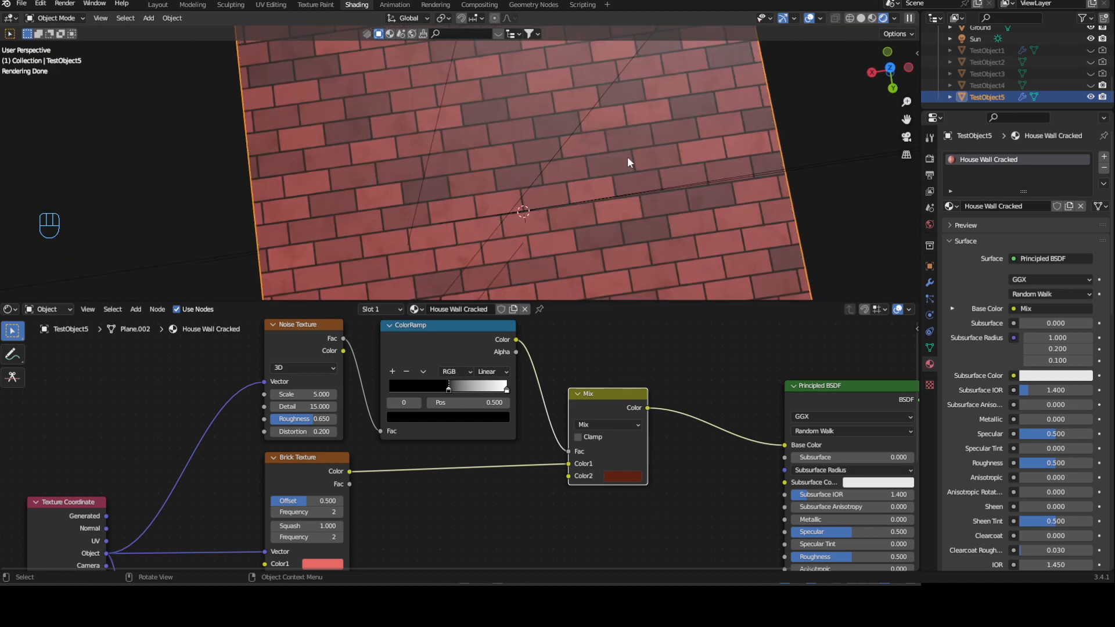
middle_drag(570, 183, 583, 124)
click(621, 476)
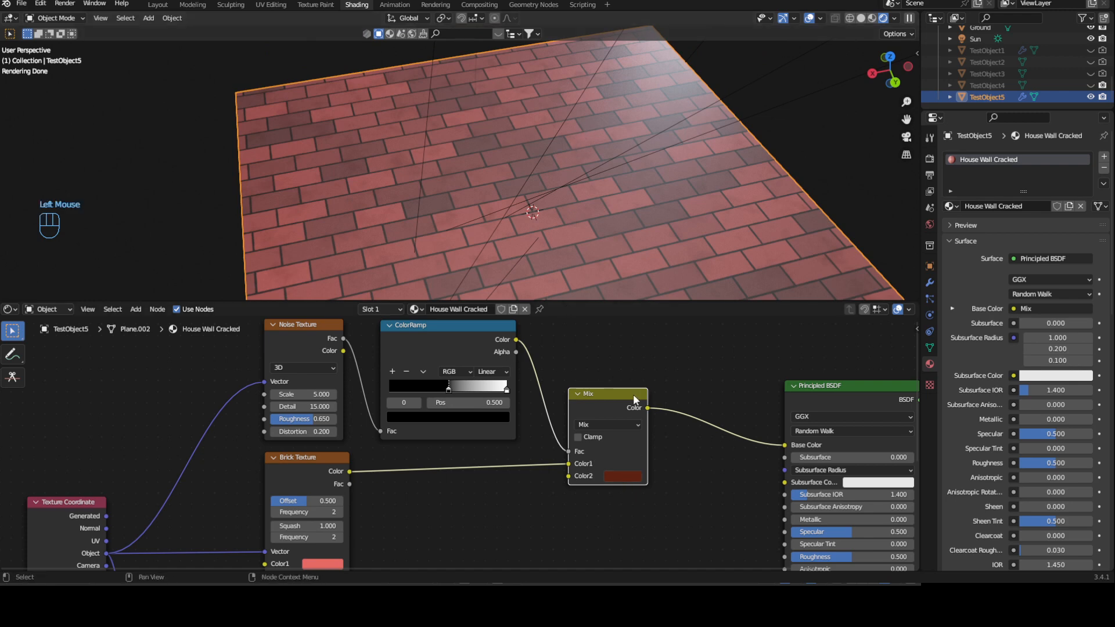
click(621, 477)
drag(656, 340, 667, 352)
middle_drag(570, 214, 634, 206)
key(ctrl+z)
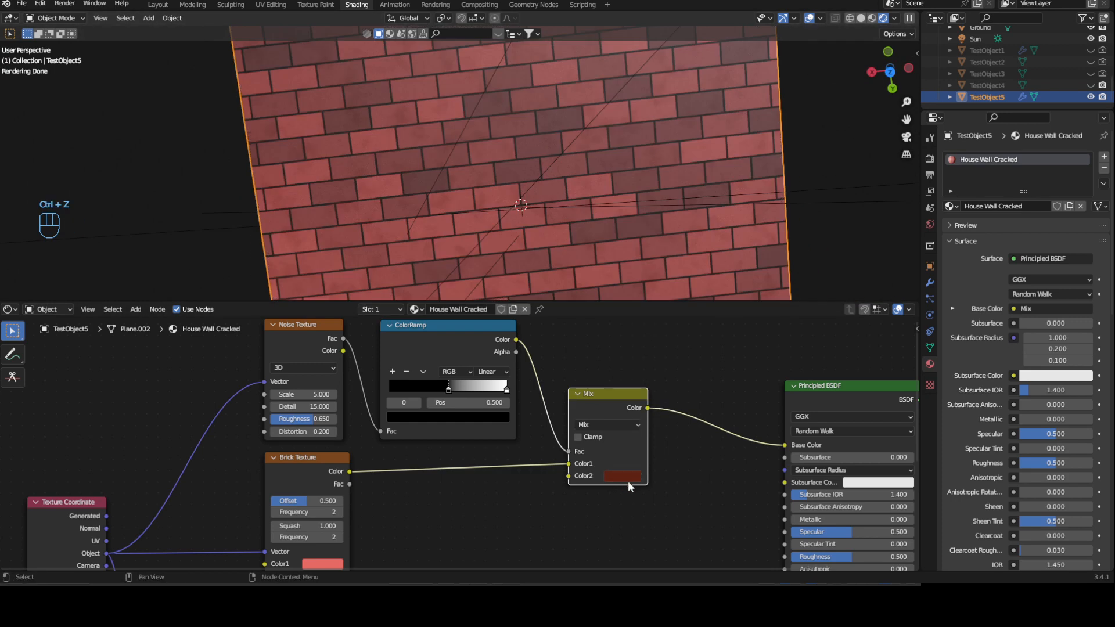
middle_drag(626, 197, 619, 162)
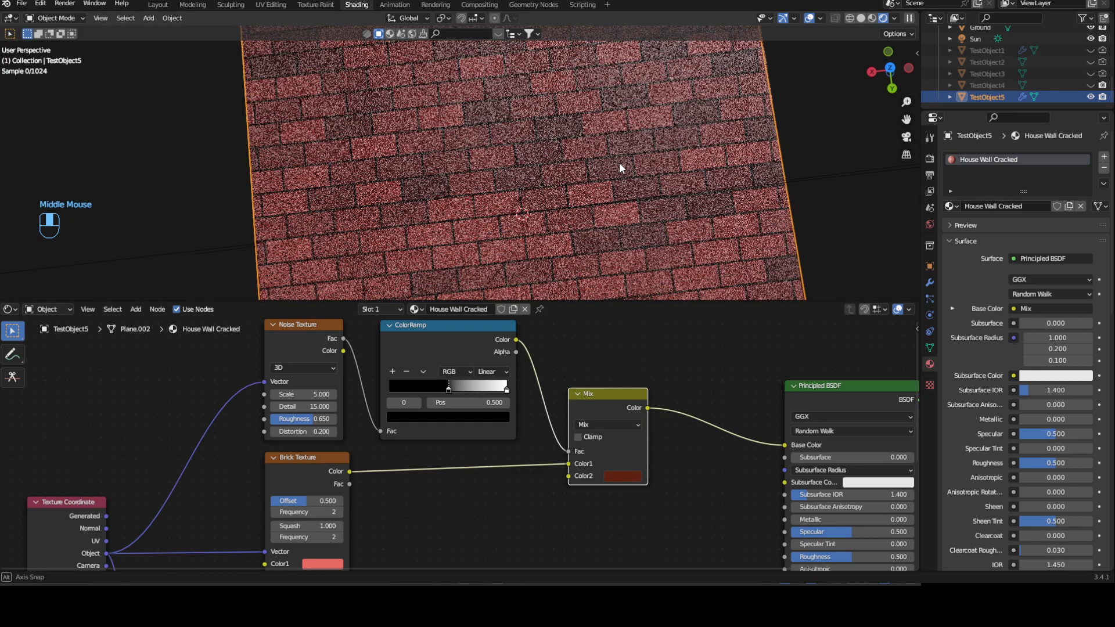
- Move the coordinate, texture, ColorRamp and Mix nodes together farther away from the Principled BSDF
middle_drag(710, 399, 214, 428)
drag(254, 436, 501, 552)
shift+drag(175, 351, 479, 479)
drag(474, 420, 402, 434)
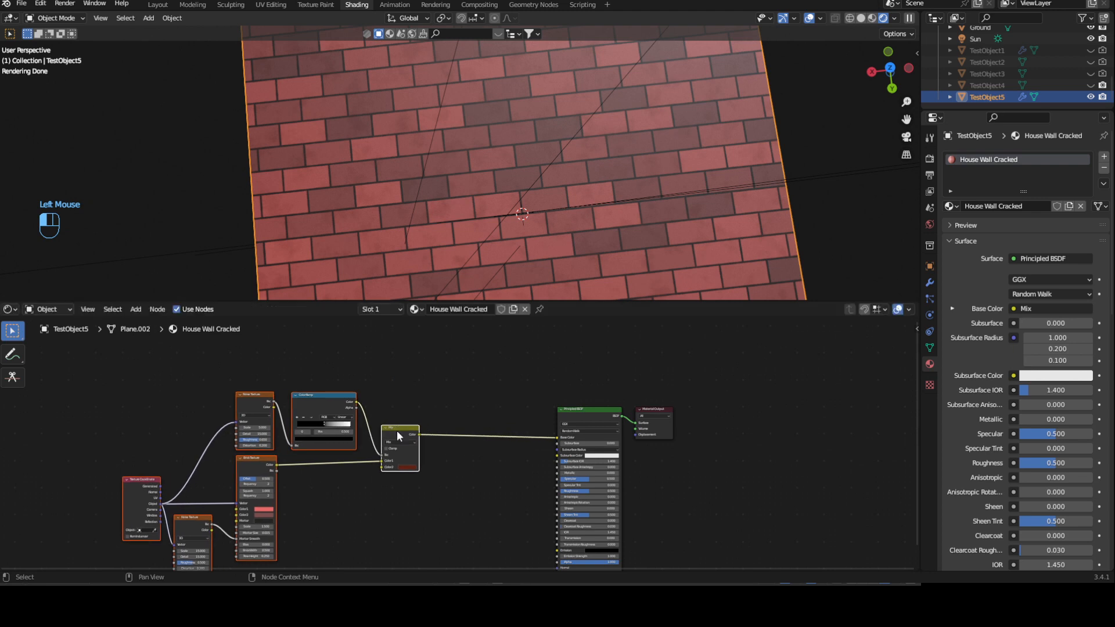
ctrl+middle_drag(408, 431, 428, 369)
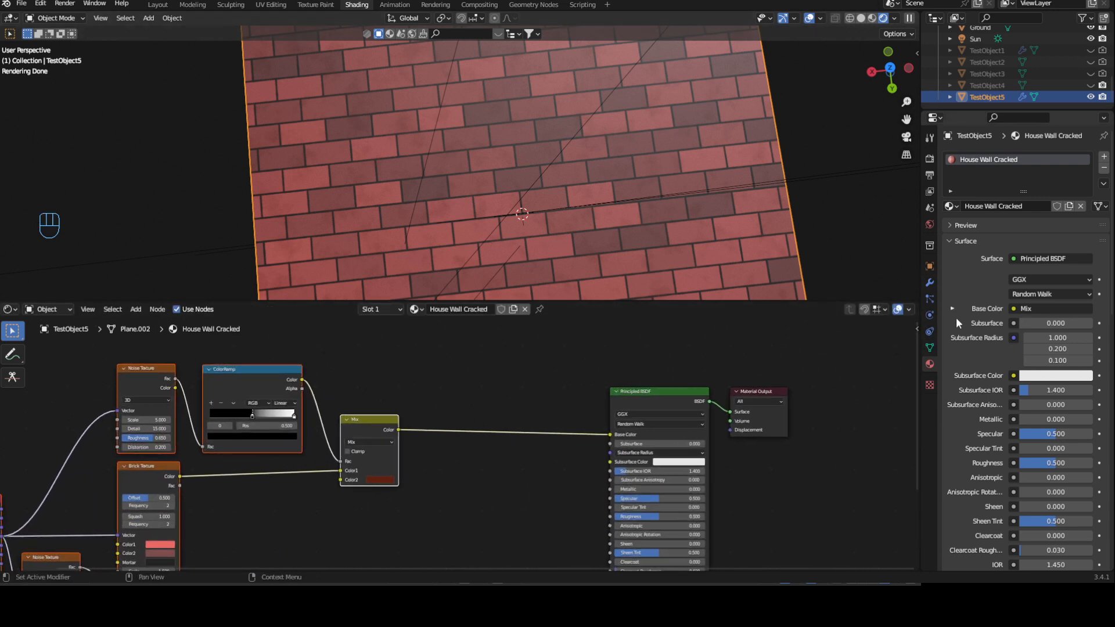
- Set the House Wall Cracked material's surface displacement method to Displacement and Bump
click(929, 346)
click(929, 283)
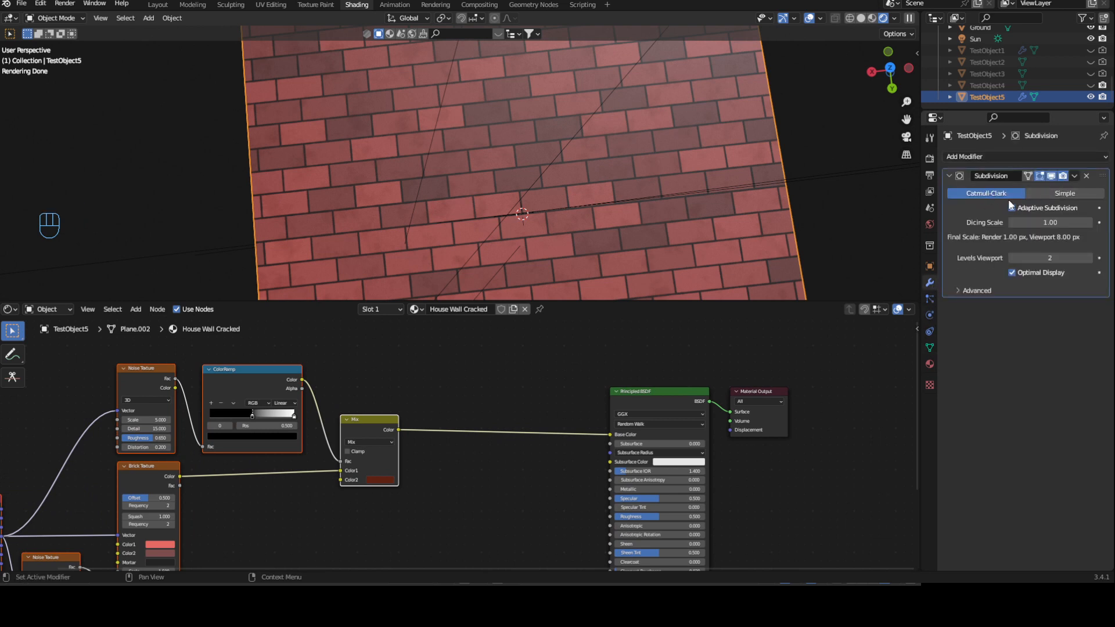
click(929, 347)
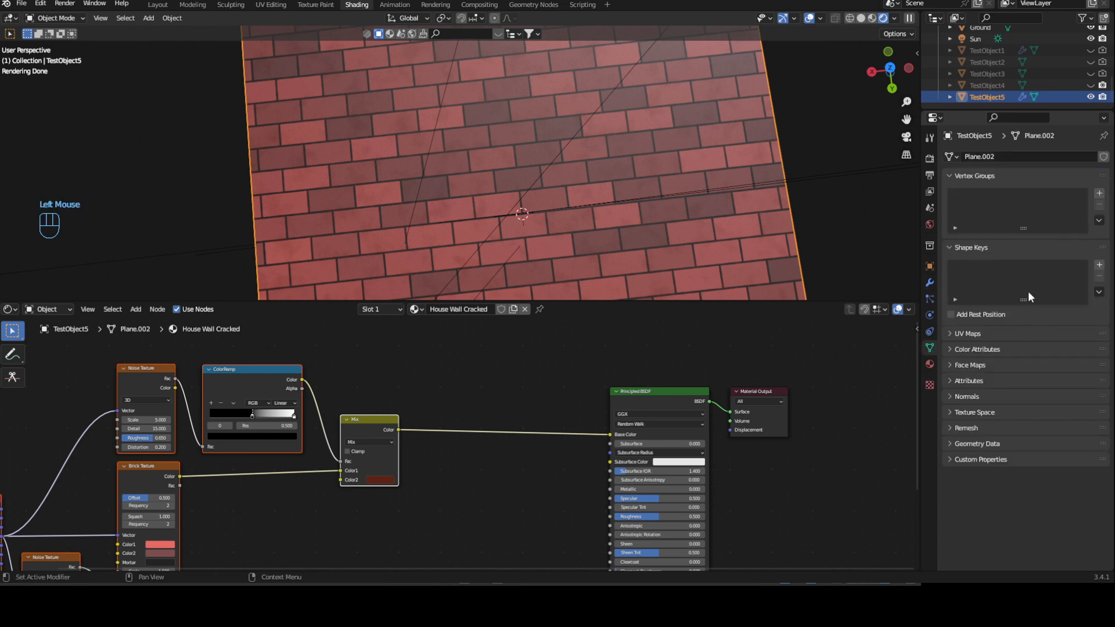
click(929, 364)
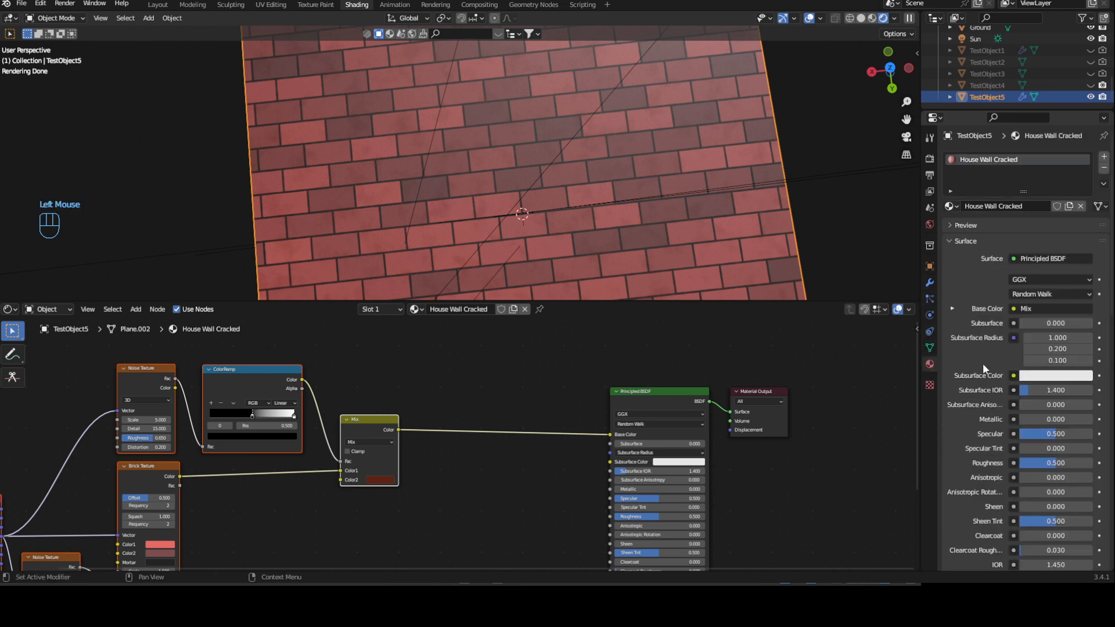
scroll(979, 458, down, 3)
scroll(977, 459, down, 3)
scroll(1039, 464, down, 3)
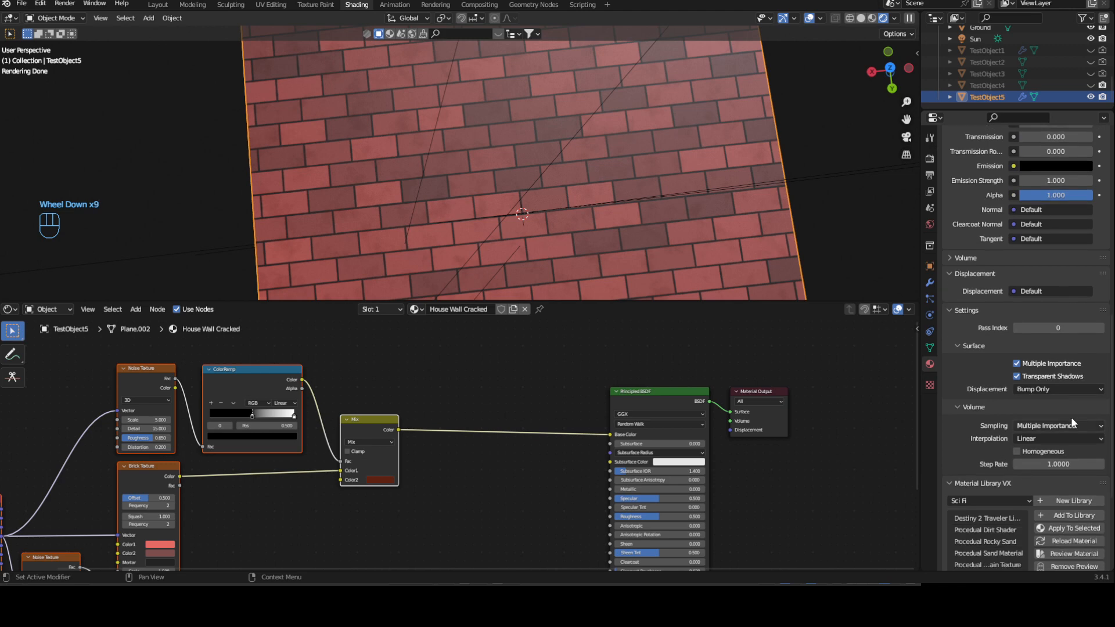
click(1064, 389)
click(1054, 429)
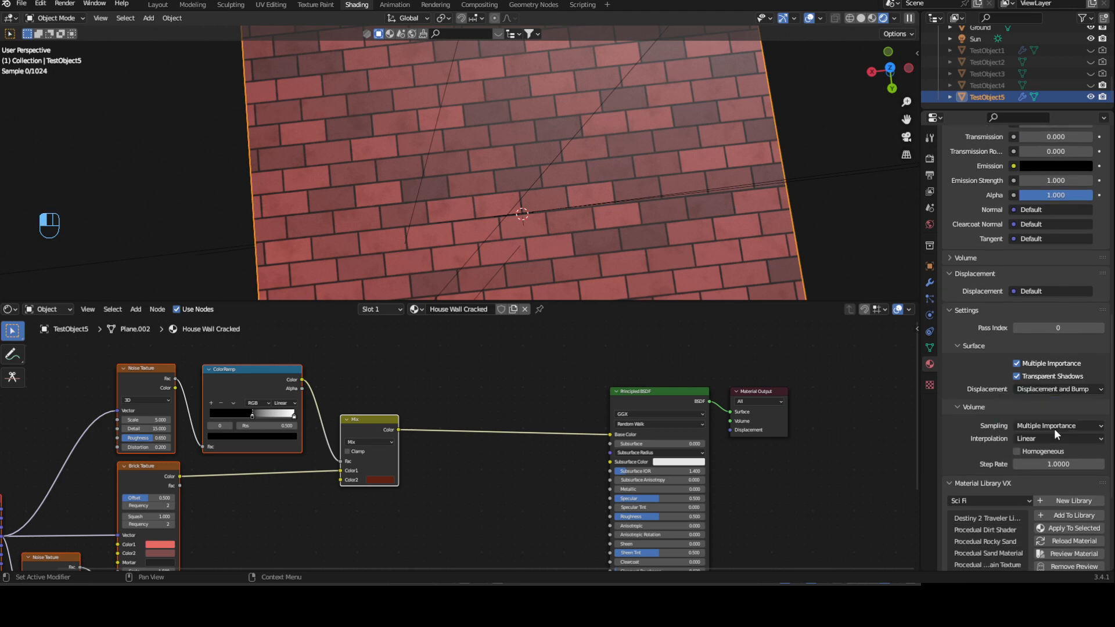
- Check the Cycles Feature Set and the adaptive settings of the plane's Subdivision modifier
click(930, 281)
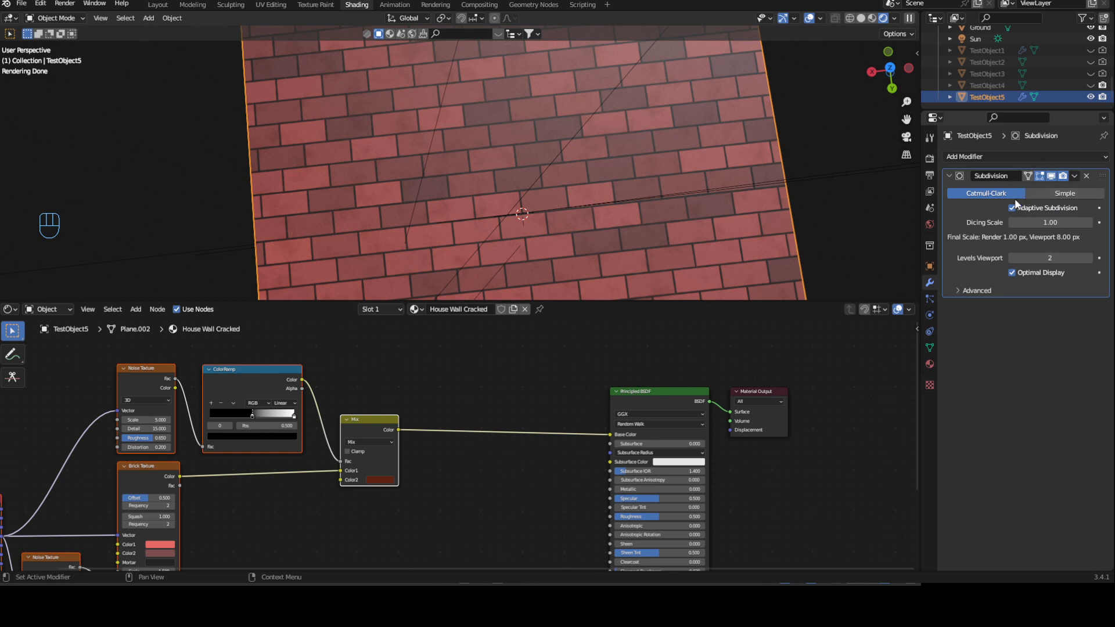
click(929, 164)
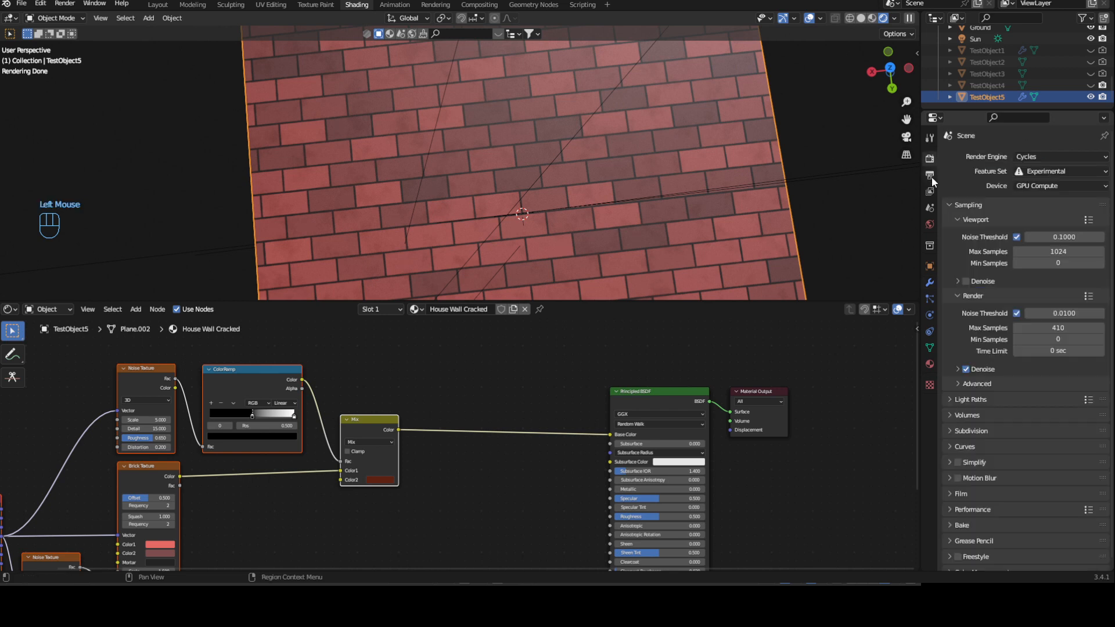
click(1050, 171)
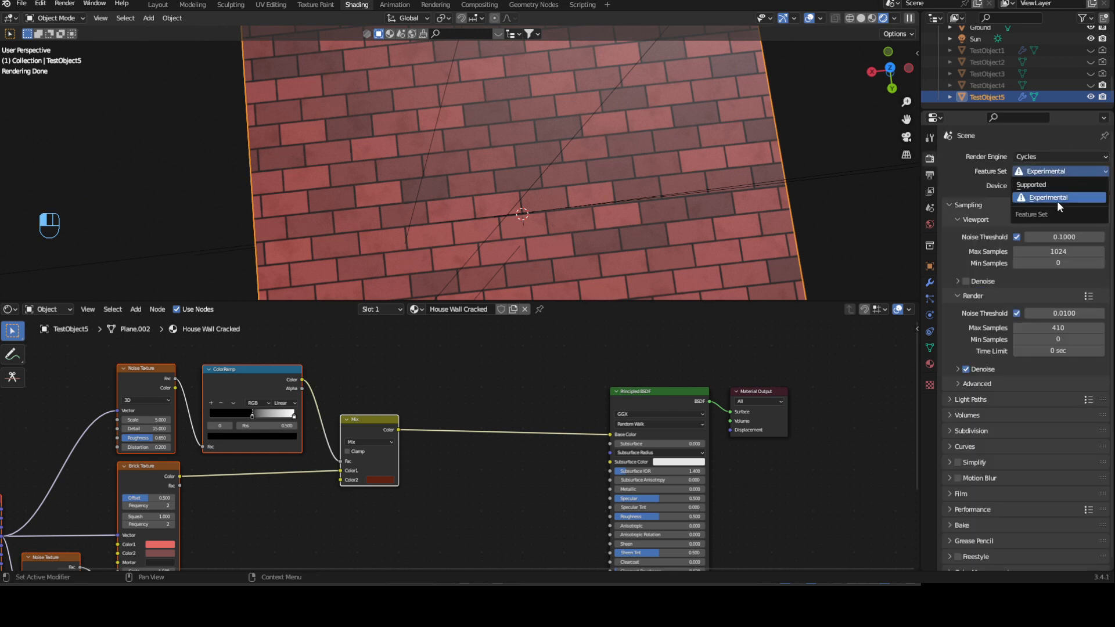
key(Escape)
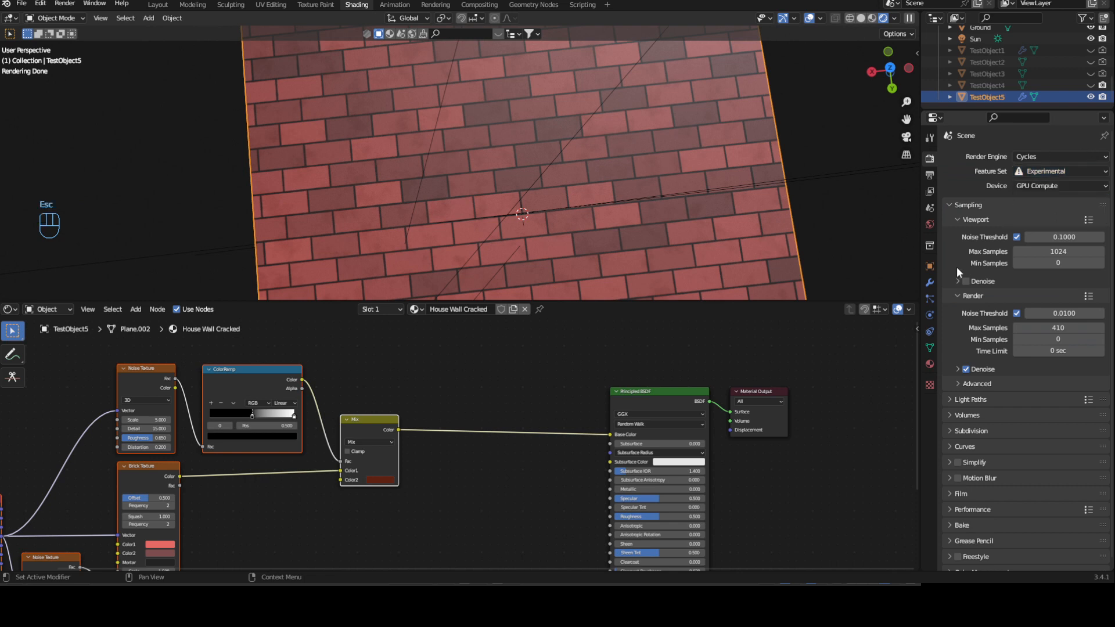
click(929, 282)
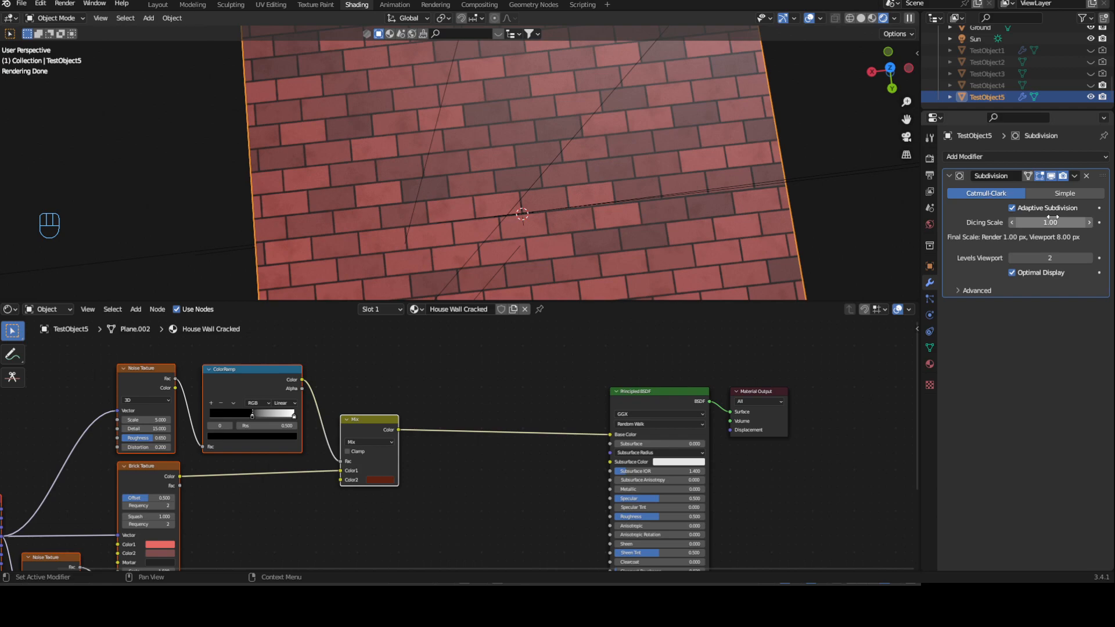
middle_drag(490, 179, 623, 178)
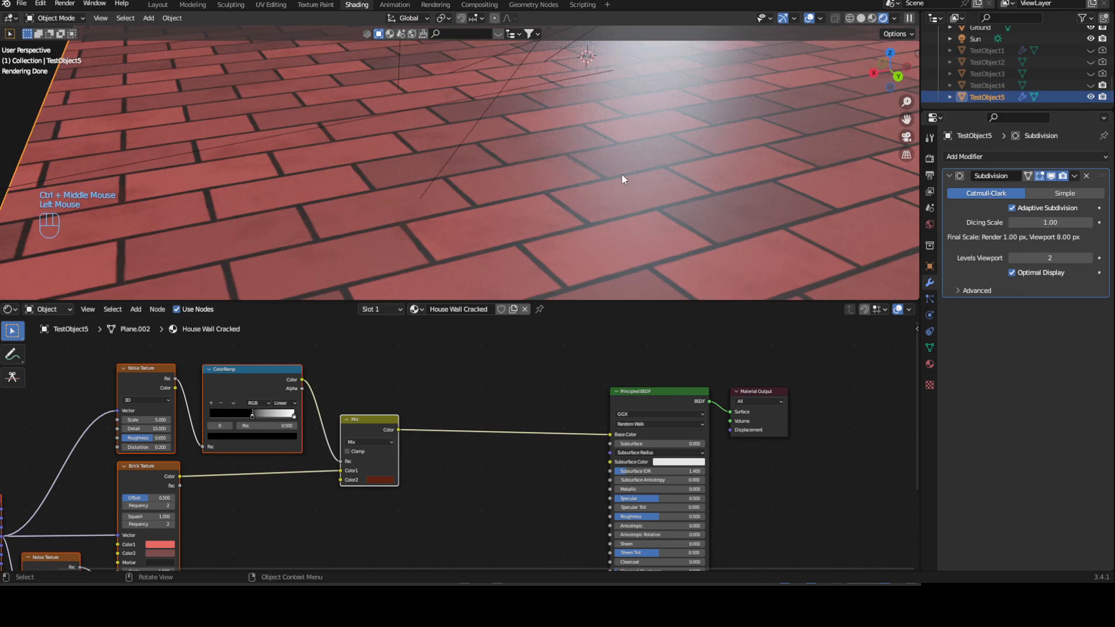
key(Tab)
key(Tab)
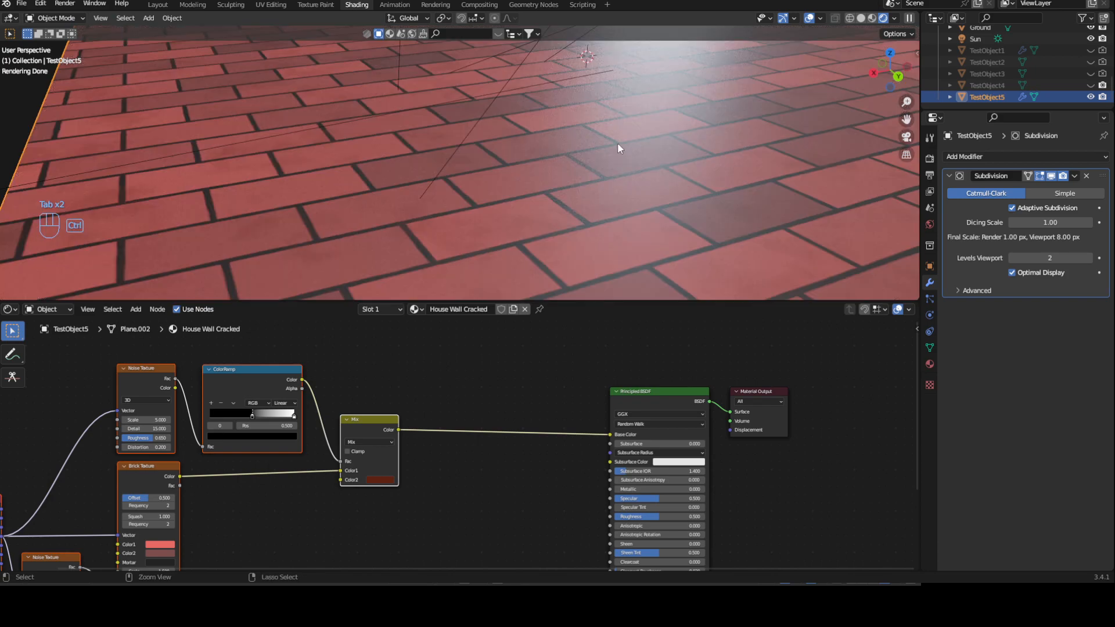
ctrl+middle_drag(618, 148, 639, 174)
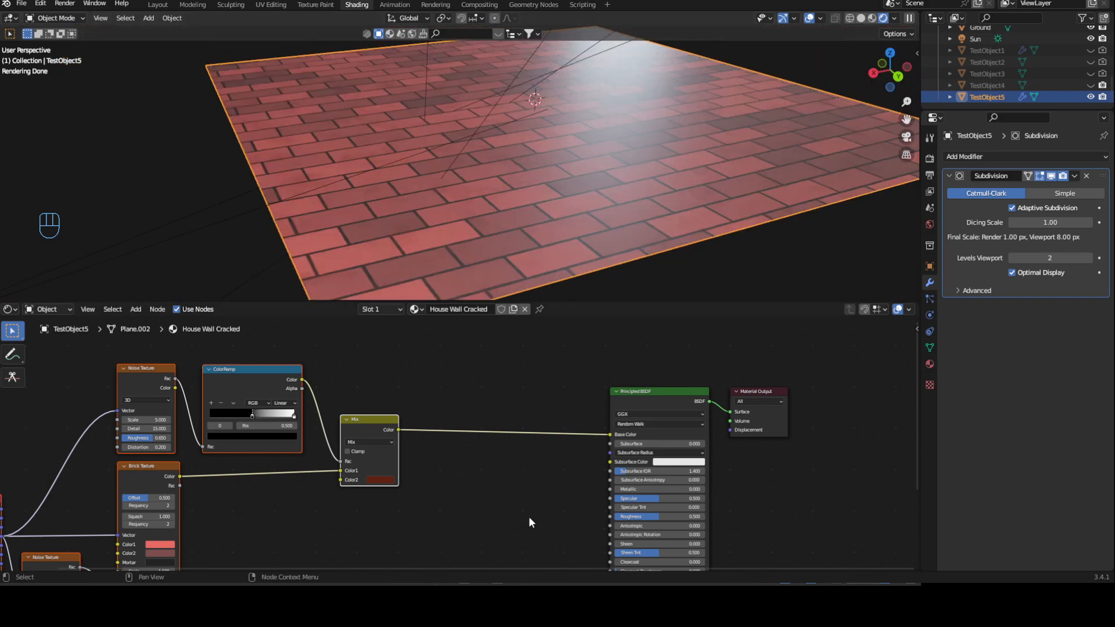
- Move the Material Output node slightly farther from the Principled BSDF
middle_drag(555, 520, 453, 479)
drag(662, 352, 680, 350)
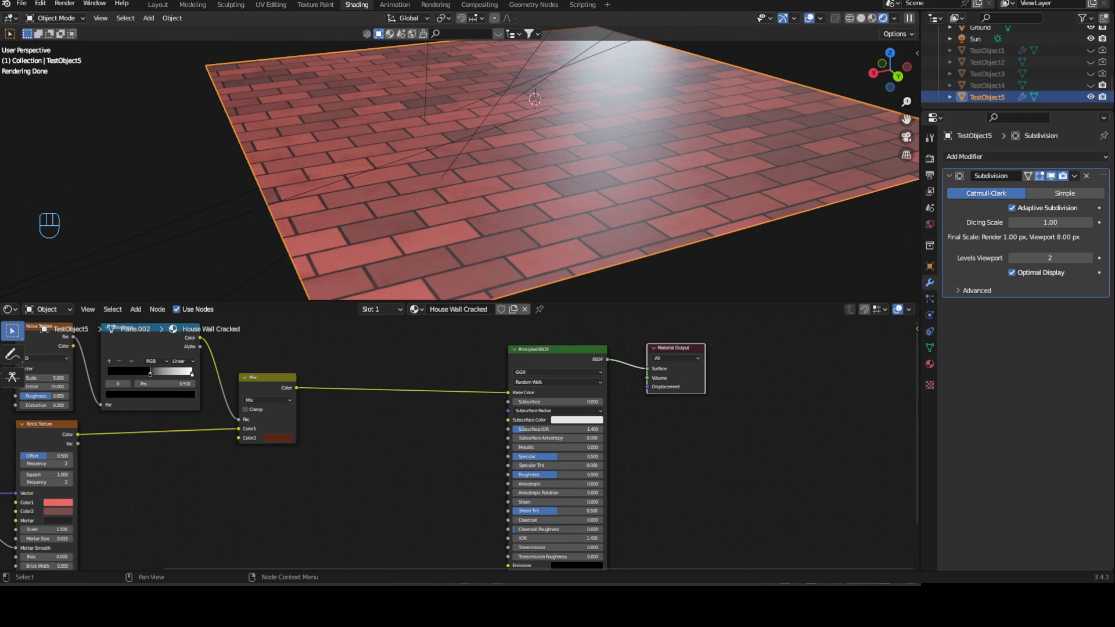
ctrl+middle_drag(558, 482, 455, 389)
- Change the Mix node's Color2 to a lighter, less saturated brown
click(451, 381)
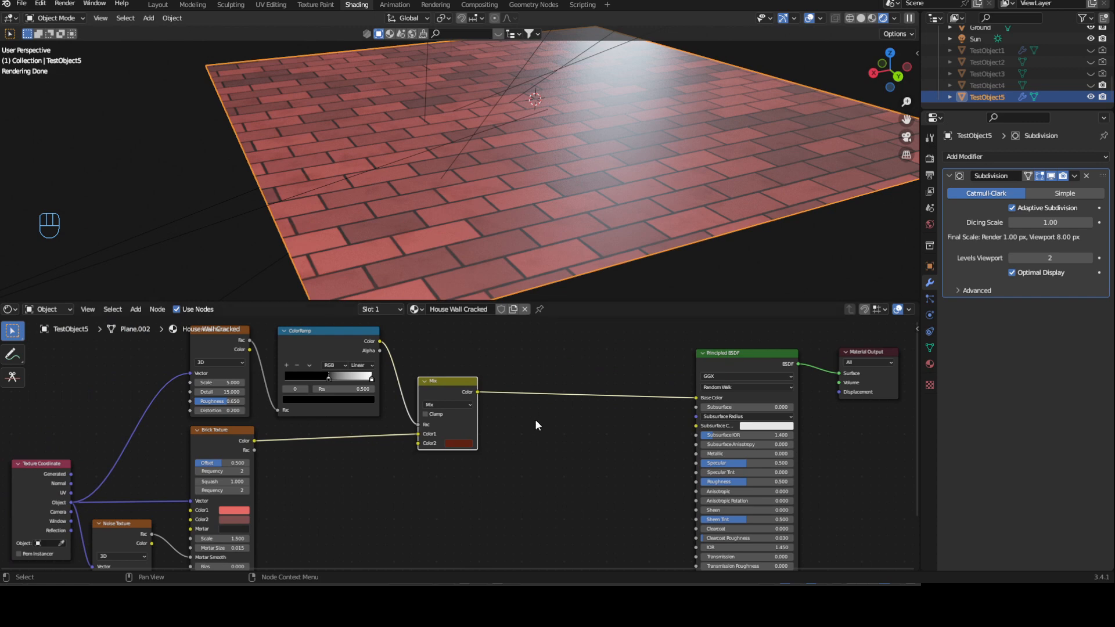
click(465, 445)
click(490, 369)
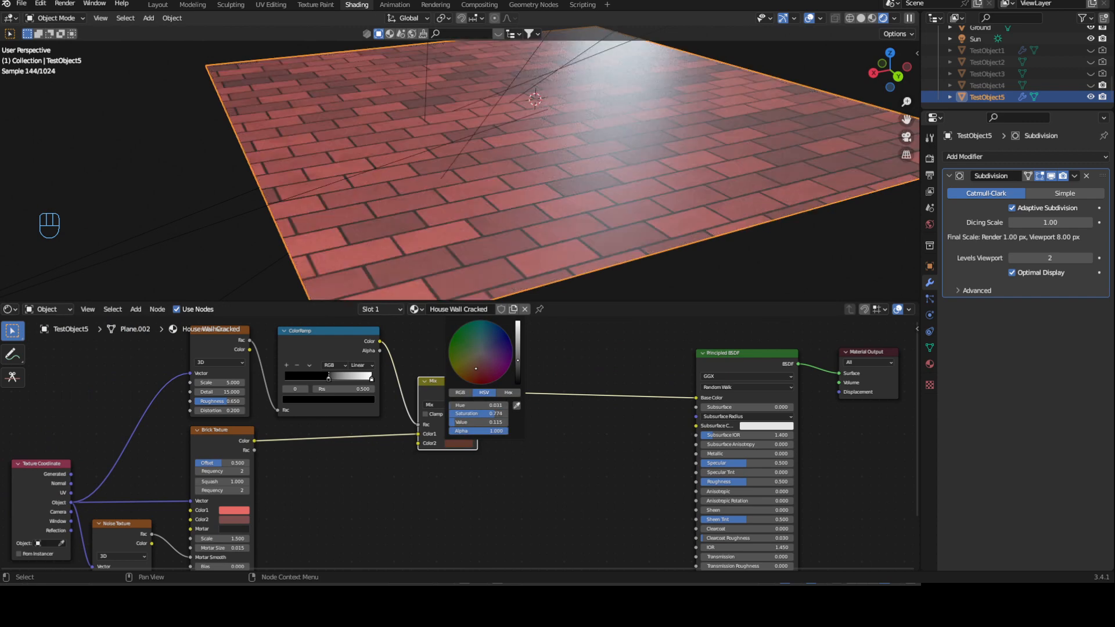
middle_drag(658, 124, 635, 178)
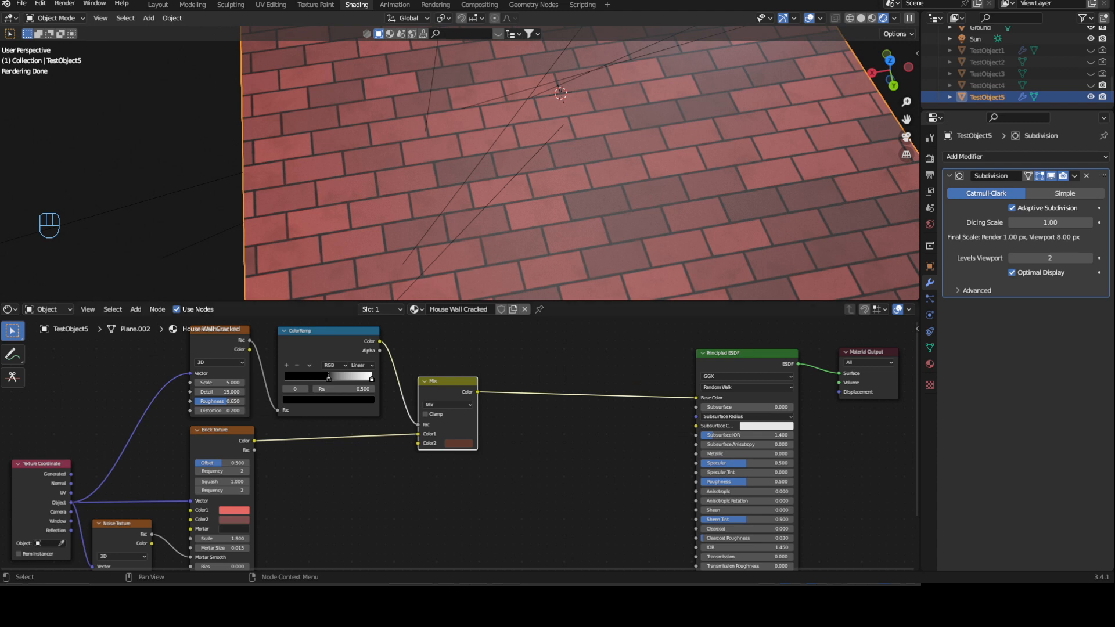
- Add a Musgrave Texture node in the empty space above the upper Noise Texture
middle_drag(344, 474, 485, 534)
middle_drag(392, 405, 291, 455)
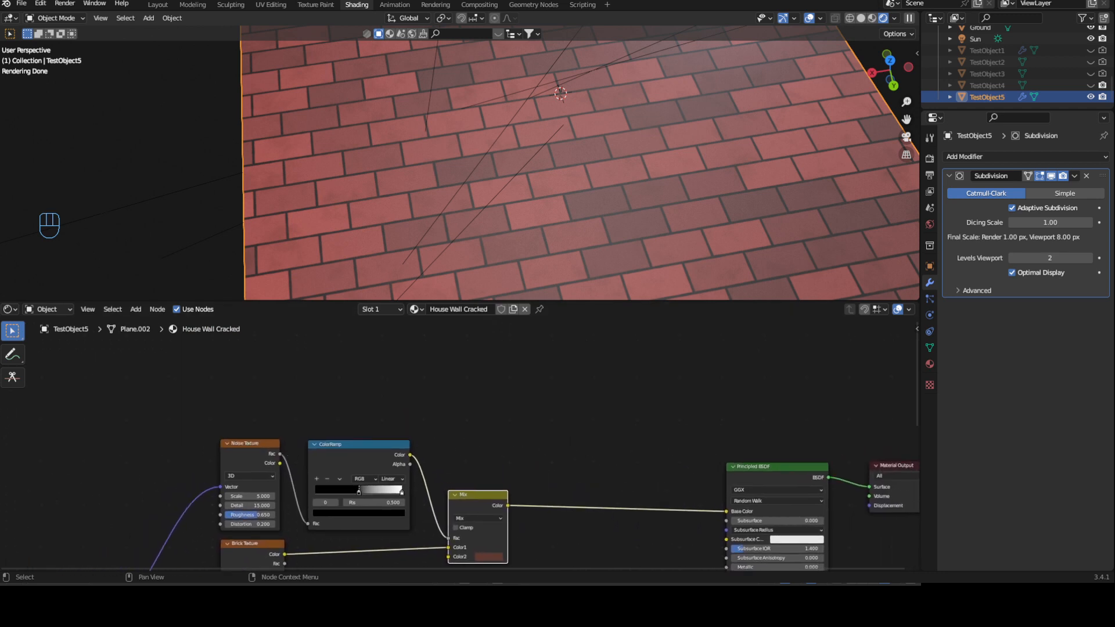
middle_drag(537, 428, 586, 462)
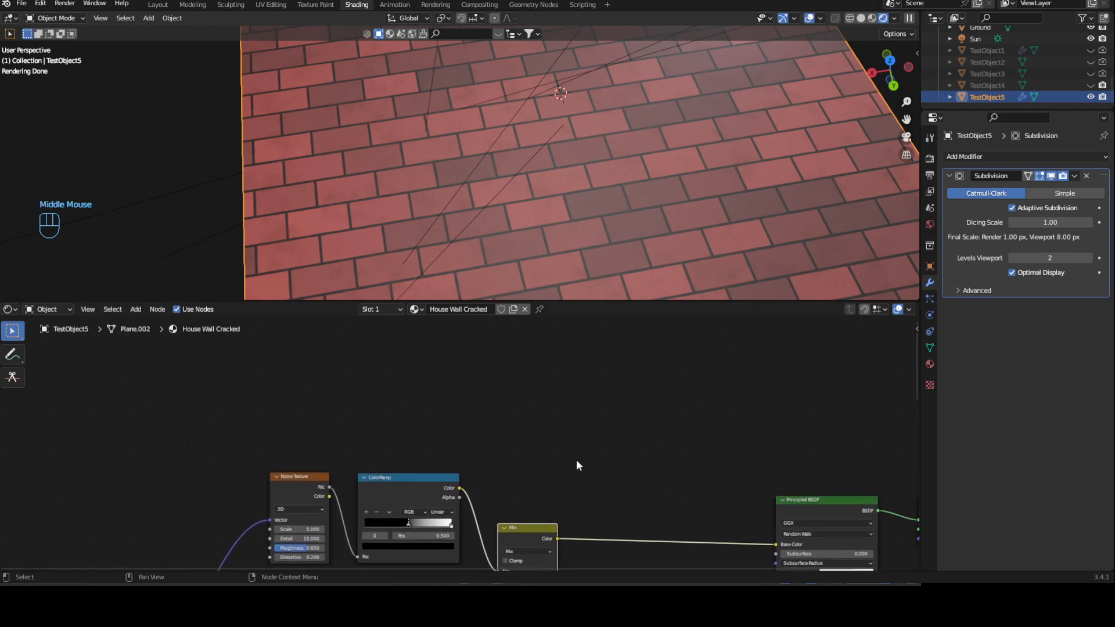
middle_drag(435, 397, 514, 390)
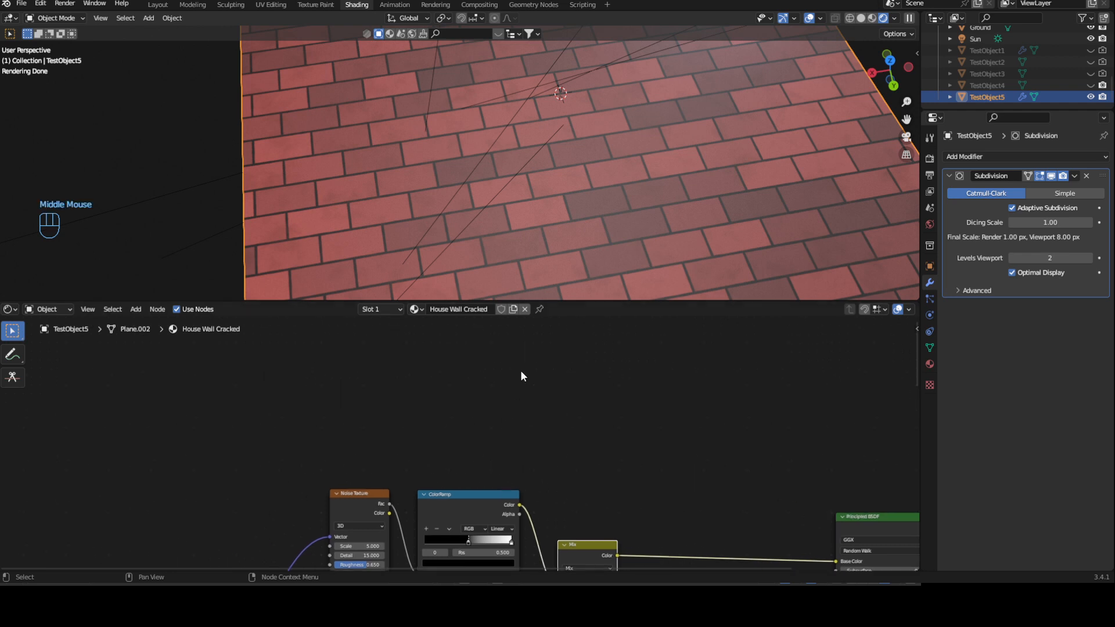
middle_drag(429, 465, 433, 391)
drag(187, 550, 212, 535)
middle_drag(334, 371, 399, 415)
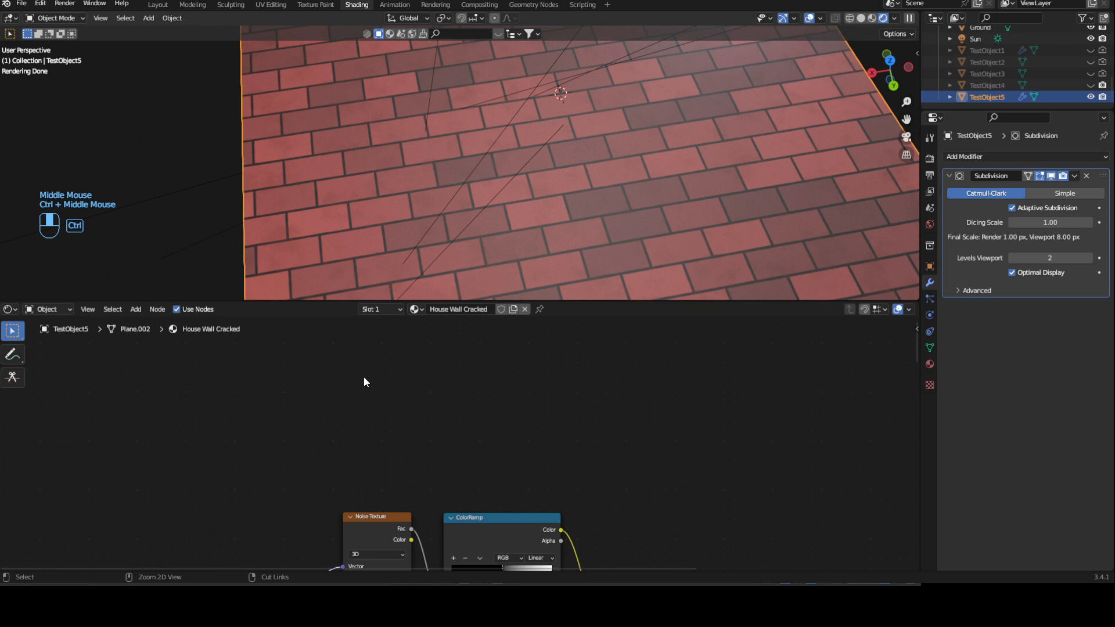
key(shift+a)
text(km)
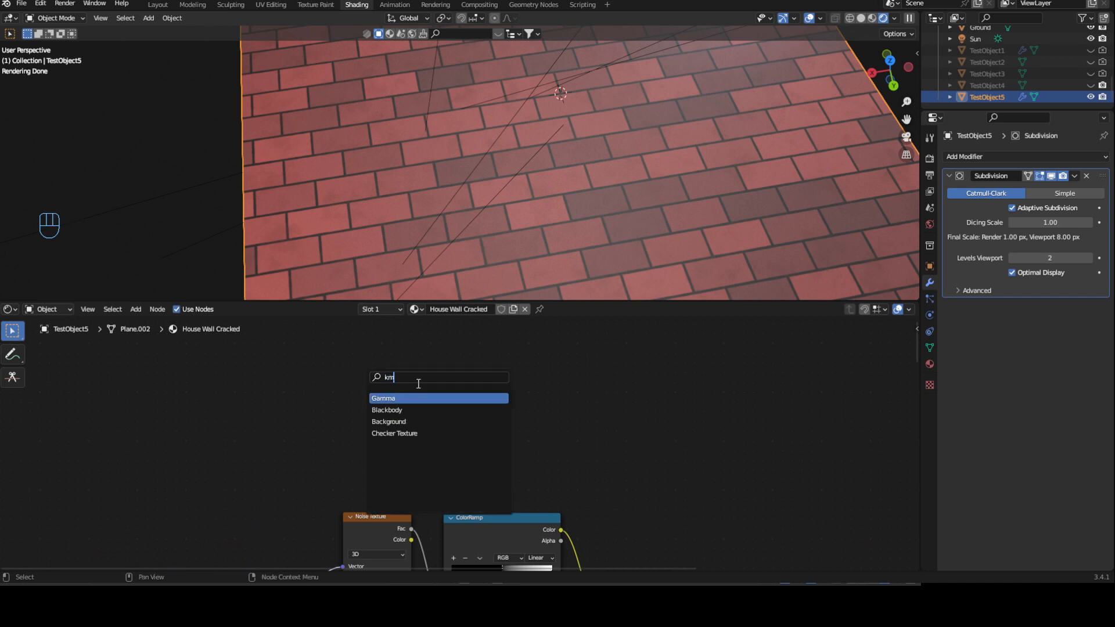
text(us)
key(BackSpace)
key(BackSpace)
key(BackSpace)
text(mus)
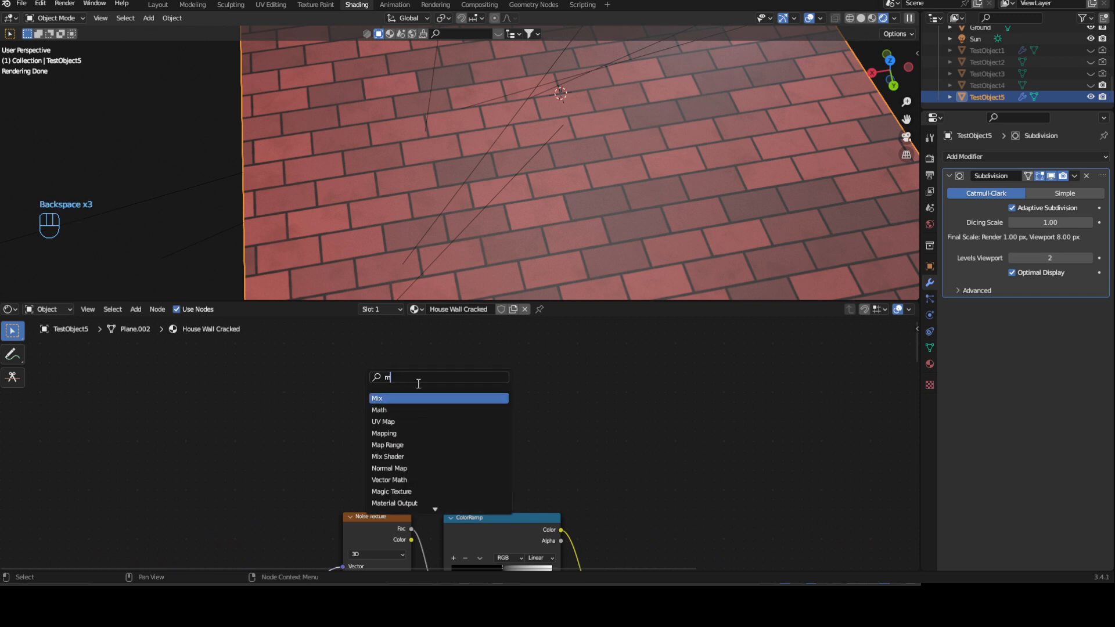
click(415, 397)
click(400, 353)
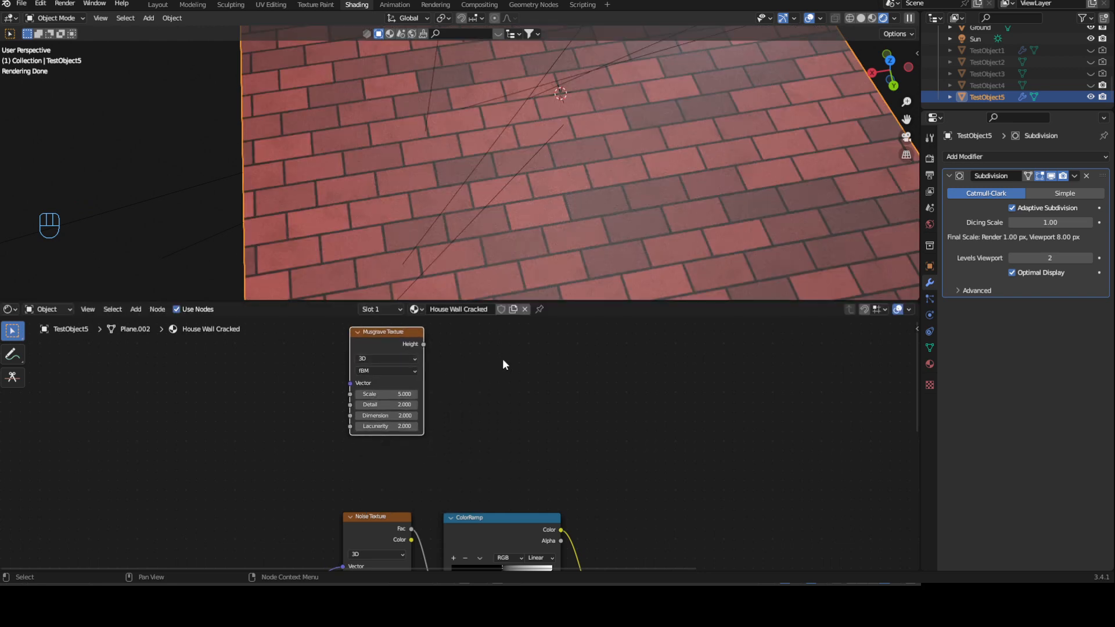
- Set the Musgrave Texture's dimensions to 4D
ctrl+middle_drag(503, 357, 481, 358)
click(393, 360)
click(393, 400)
middle_drag(471, 358, 478, 477)
click(384, 463)
key(shift+d)
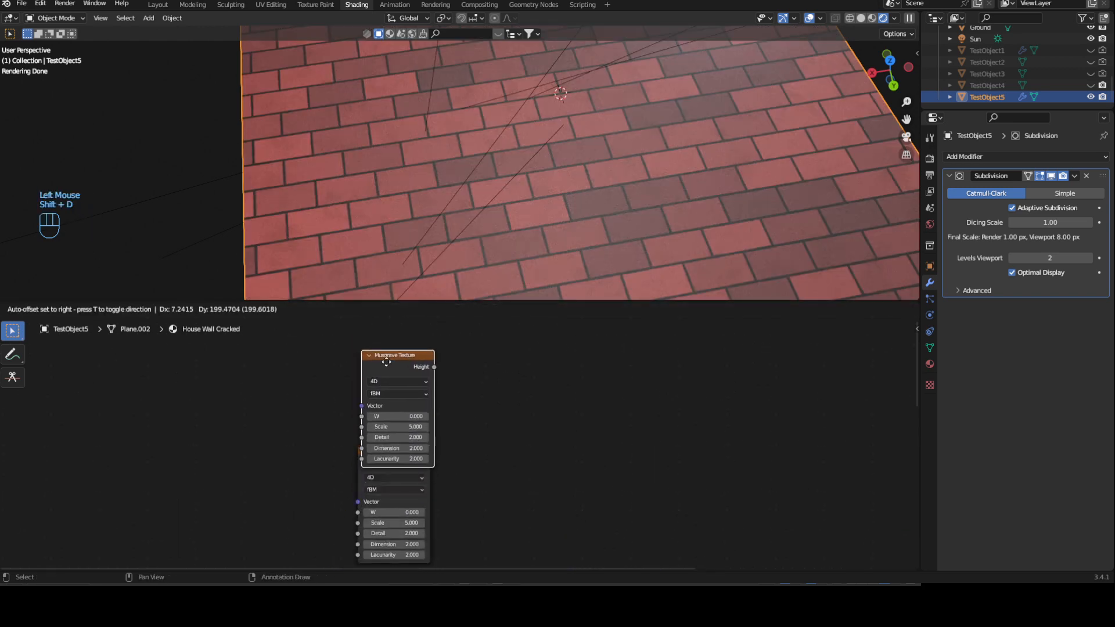
click(385, 341)
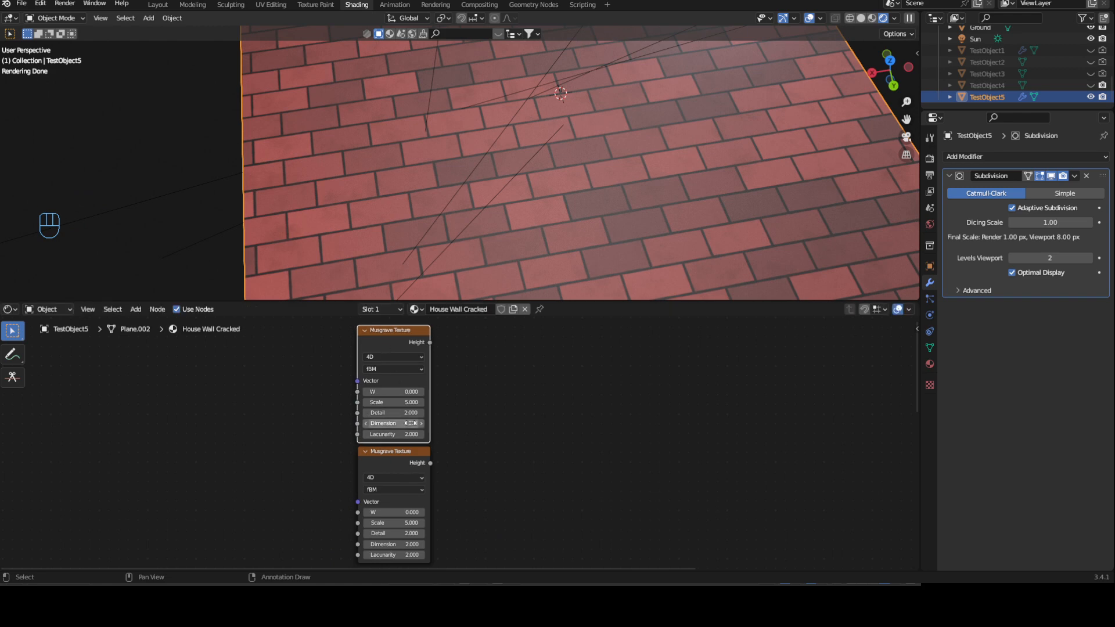
key(ctrl+z)
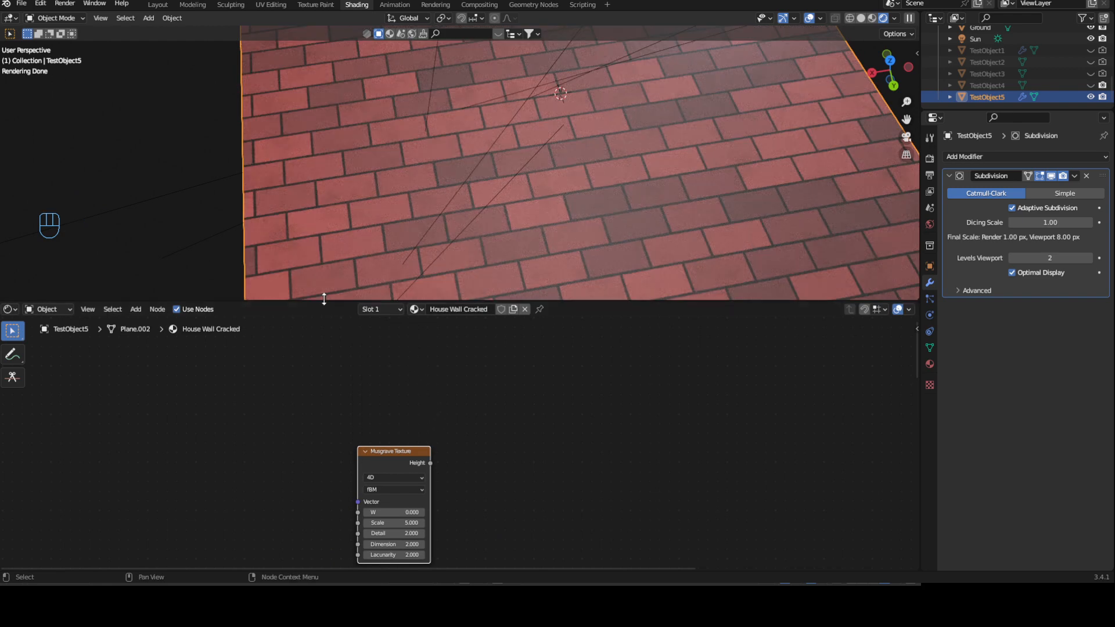
- Duplicate the Musgrave Texture above the original and feed both Vector inputs from a new Texture Coordinate node's Object output, without a Mapping node
key(shift+d)
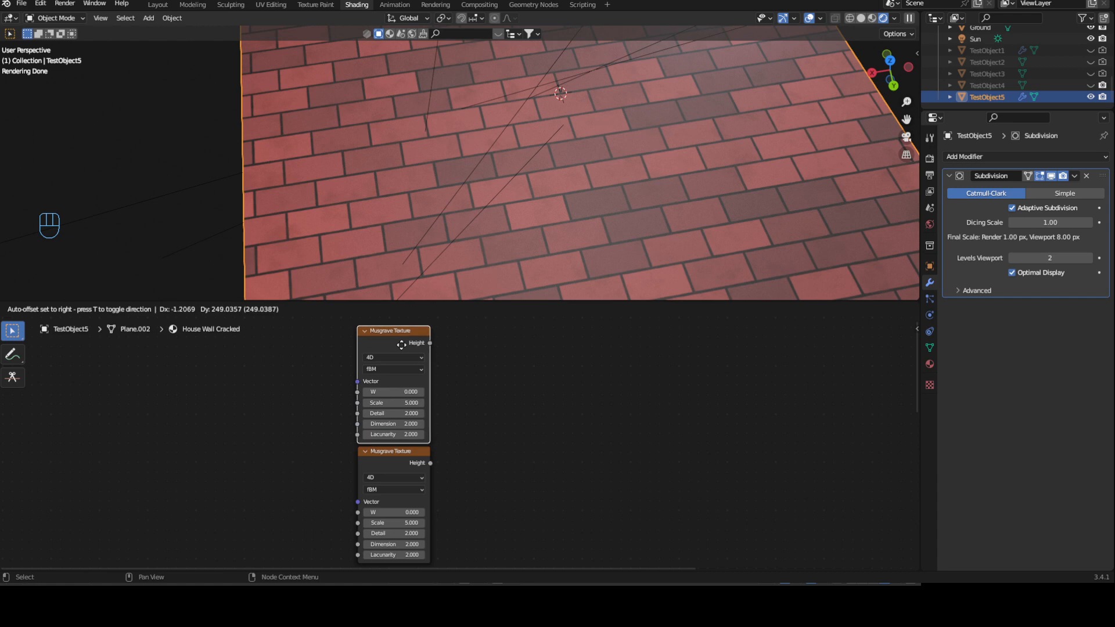
click(404, 349)
key(ctrl+t)
click(312, 357)
key(Delete)
drag(220, 363, 357, 381)
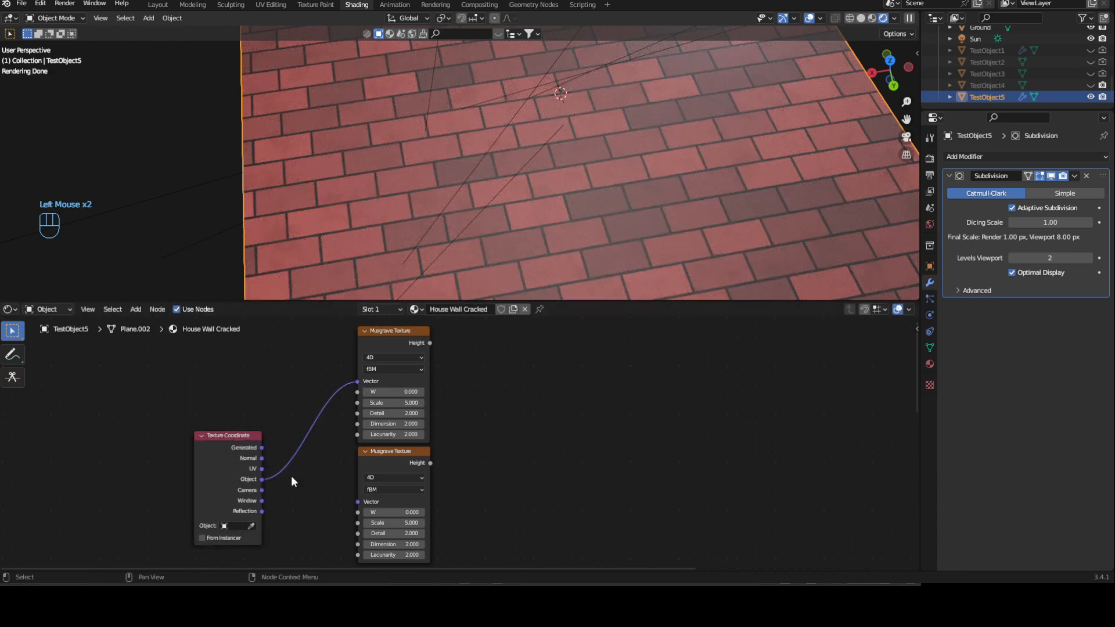
drag(262, 478, 358, 502)
- Combine the two Musgrave Texture heights with a Mix node and set its blending mode to Lighten
click(403, 343)
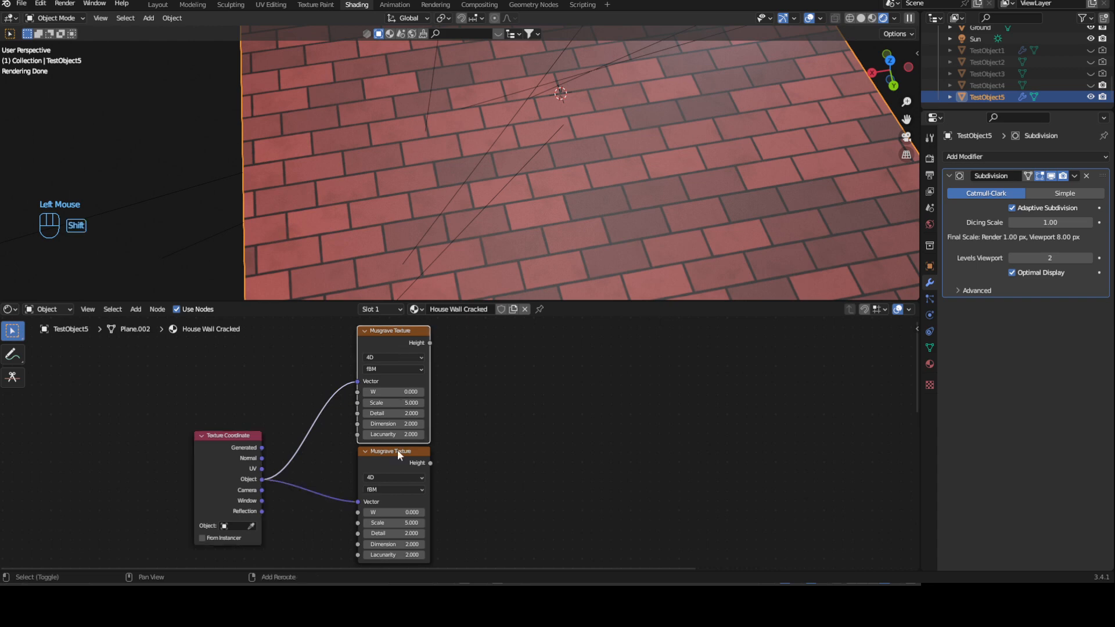
shift+click(397, 451)
key(ctrl+KP_0)
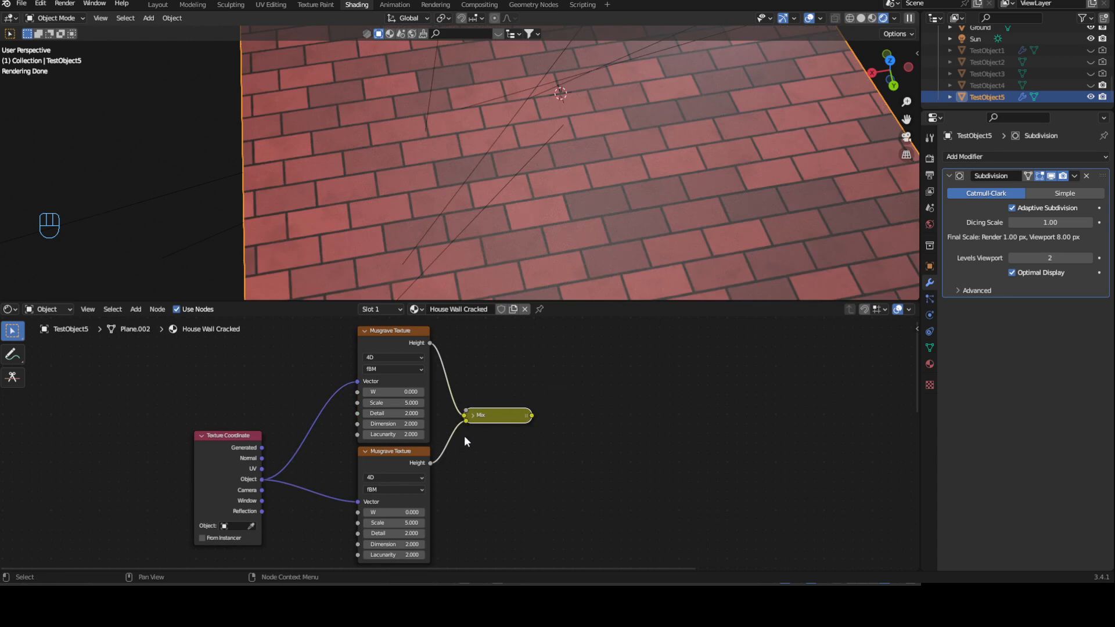
click(473, 416)
click(506, 414)
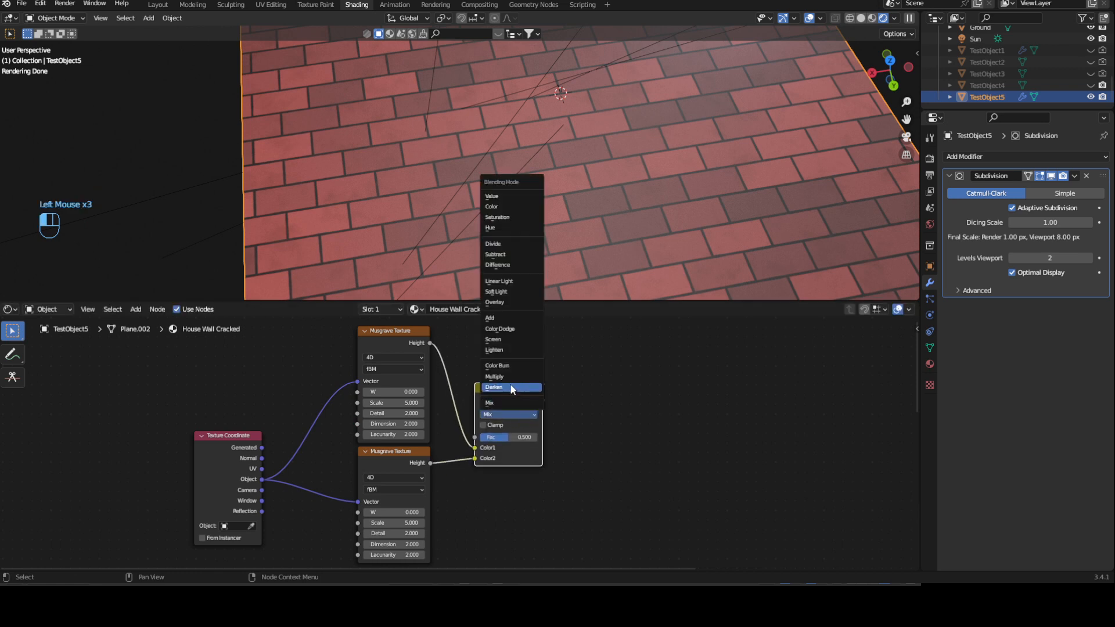
click(501, 350)
- Label the Lighten mix node "Damage Amount"
key(n)
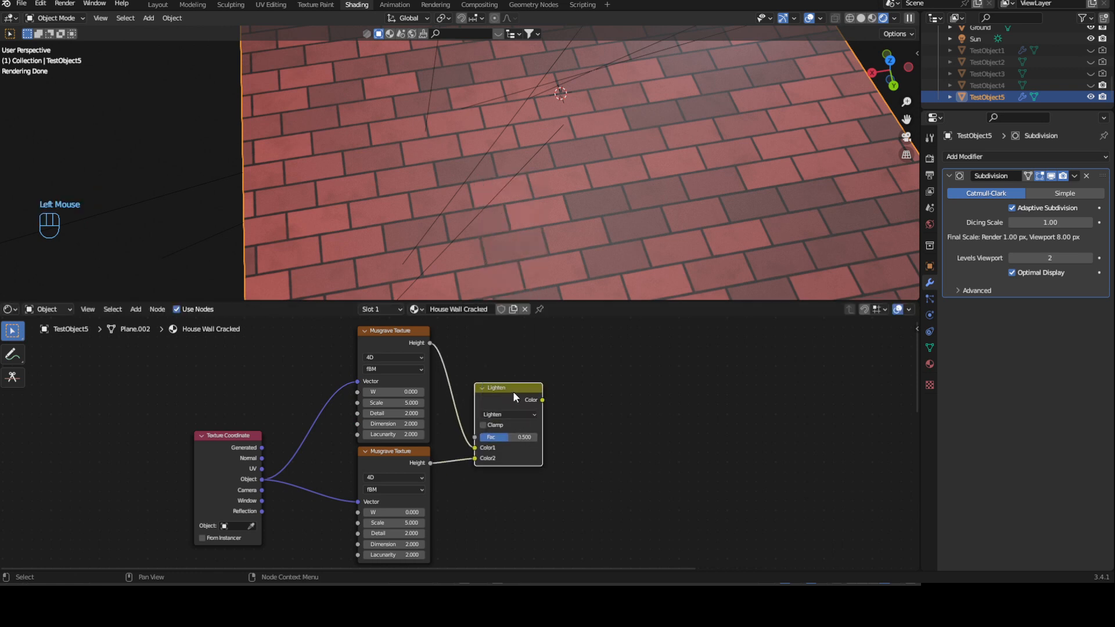
click(845, 378)
text(Damge)
key(BackSpace)
text(a)
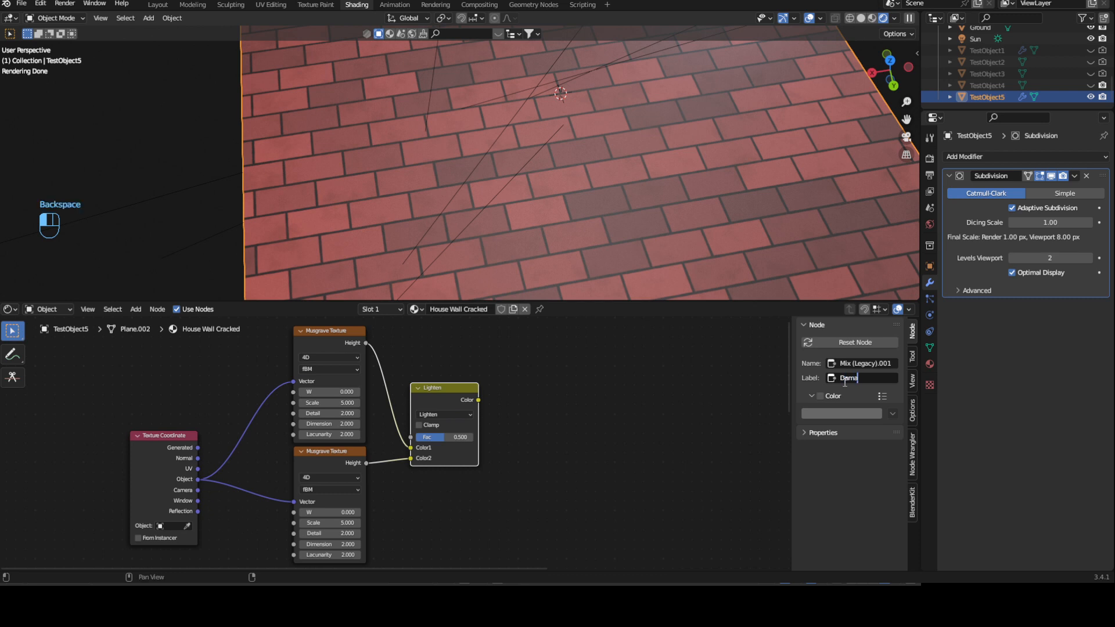
text(ge Amount)
key(Return)
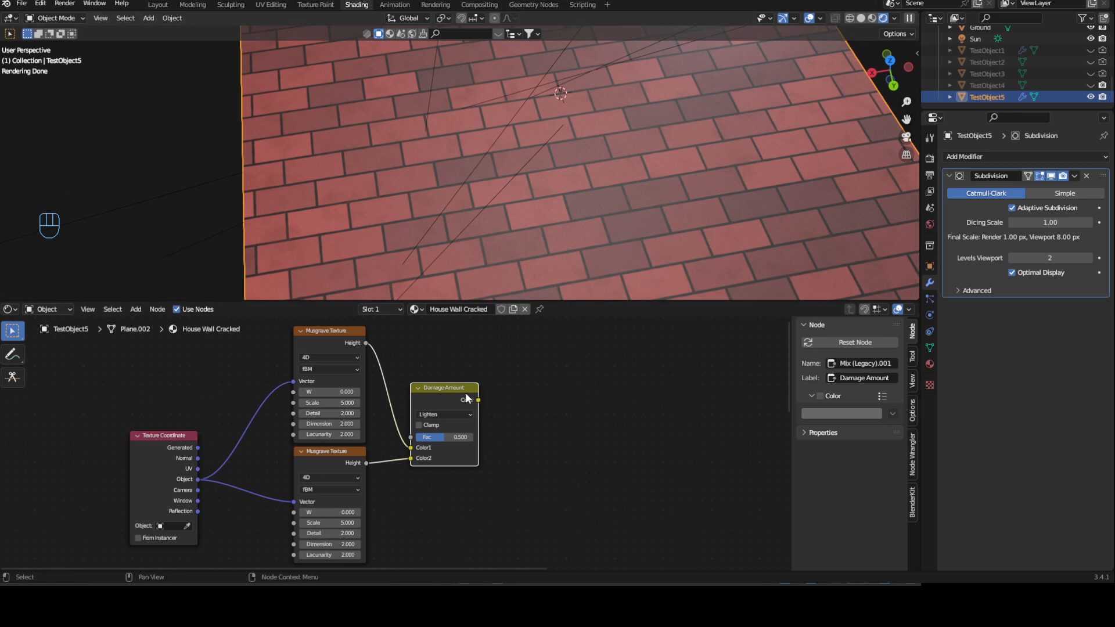
- Set the upper Musgrave Texture's W to 5, Scale to 2.5, Detail to 15 and Dimension to 0.4
drag(326, 392, 336, 394)
click(335, 405)
text(0.5)
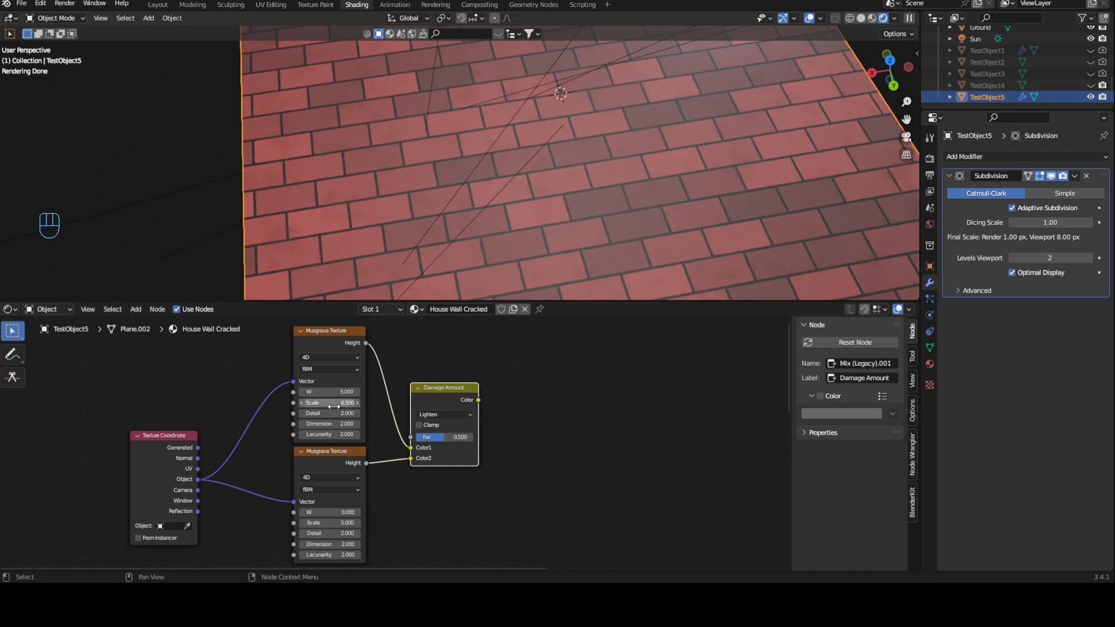
key(Return)
click(334, 412)
text(15)
key(Return)
click(335, 406)
text(2.5)
key(Return)
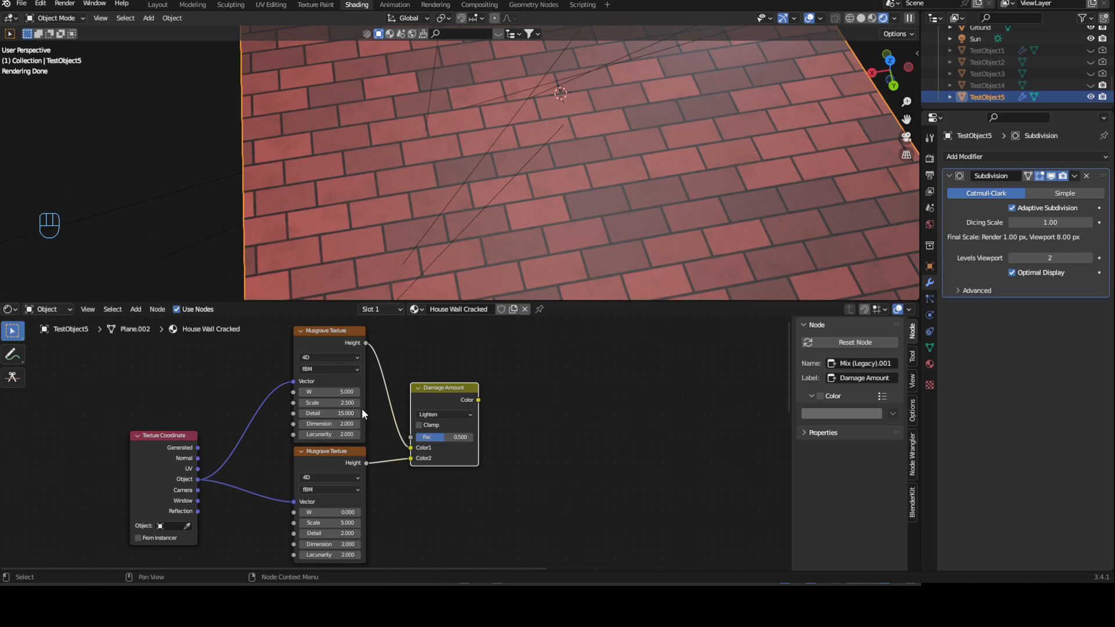
click(343, 424)
text(0.4)
key(Return)
- Space the two Musgrave Texture nodes farther apart and switch both to the Hetero Terrain type
drag(329, 332, 330, 325)
drag(330, 452, 320, 498)
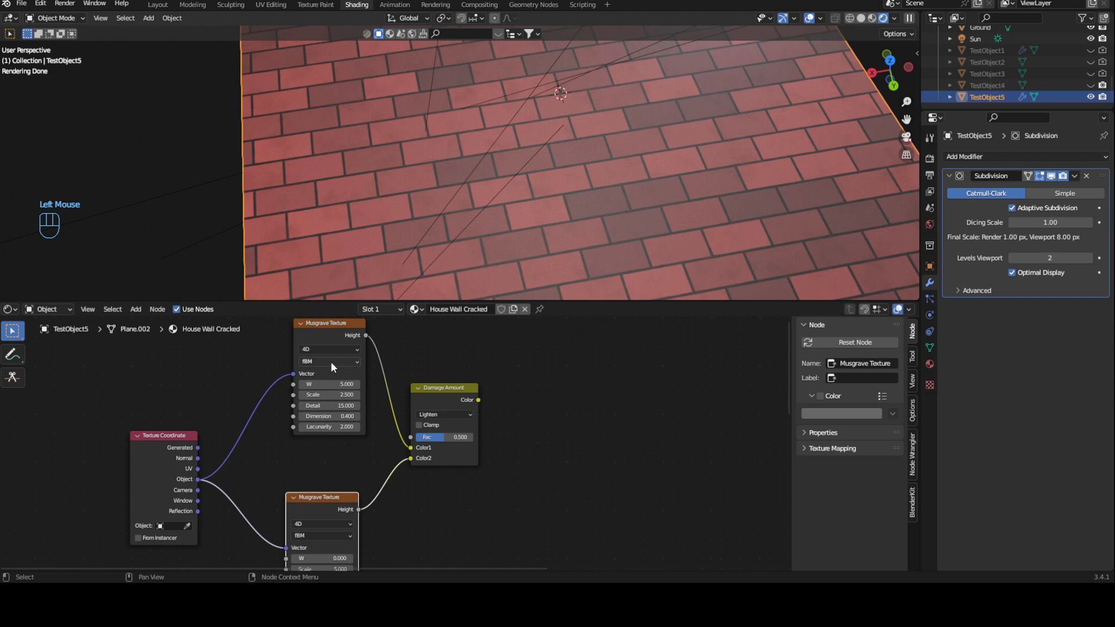
click(331, 362)
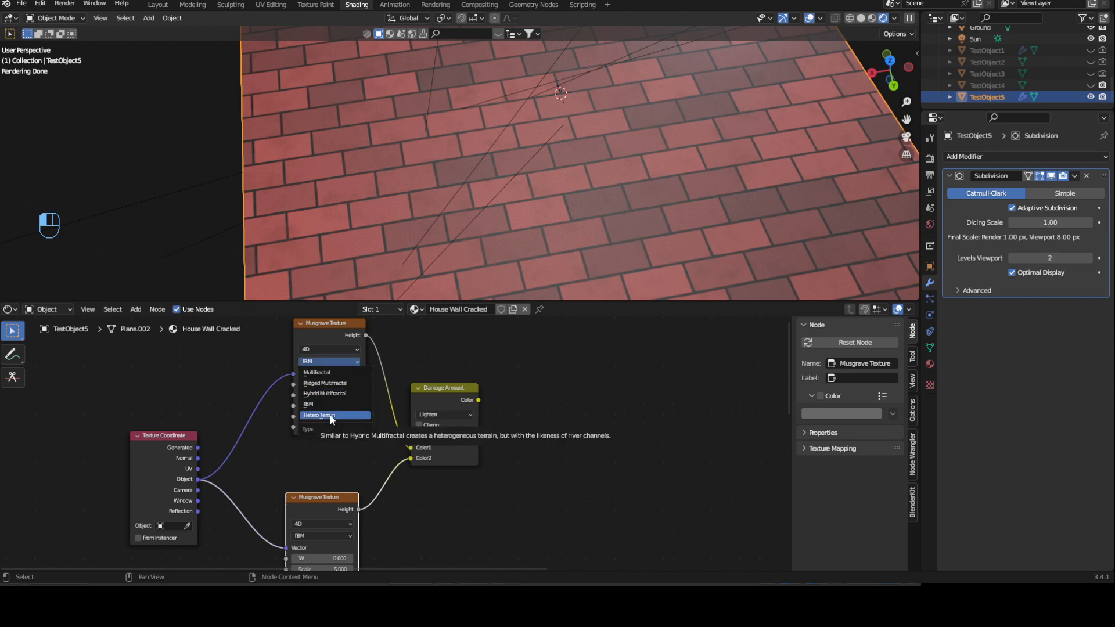
click(332, 415)
drag(323, 497, 330, 468)
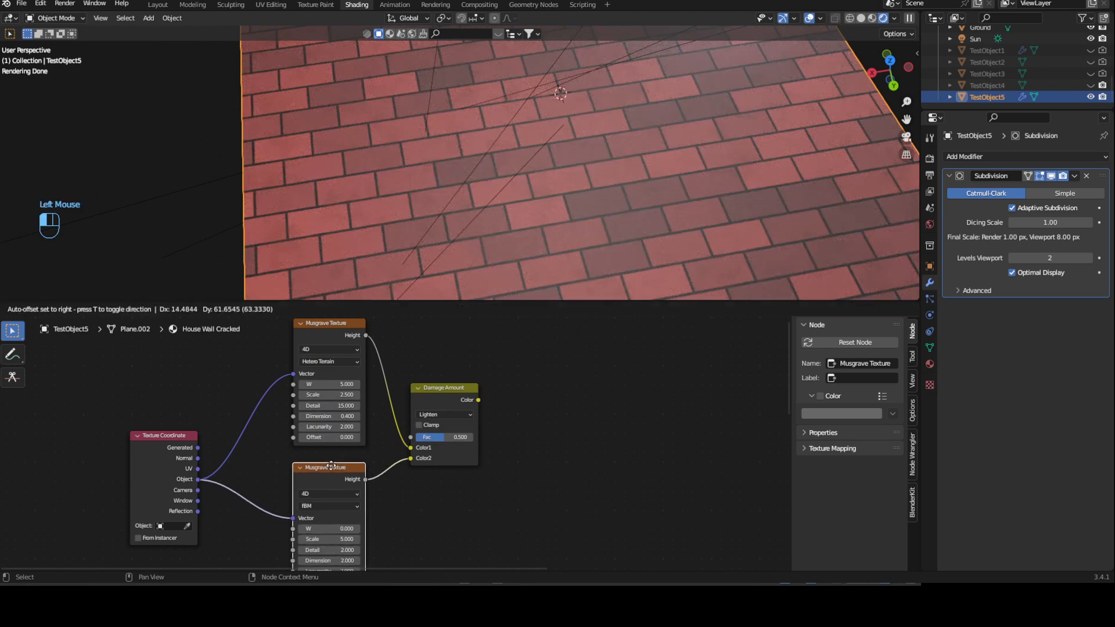
click(331, 507)
click(333, 461)
- Set the upper Musgrave Texture's Offset to 0.4
mouse_move(333, 459)
middle_down()
mouse_move(342, 428)
mouse_move(339, 455)
middle_up()
click(340, 431)
key(BackSpace)
text(0.4)
key(Return)
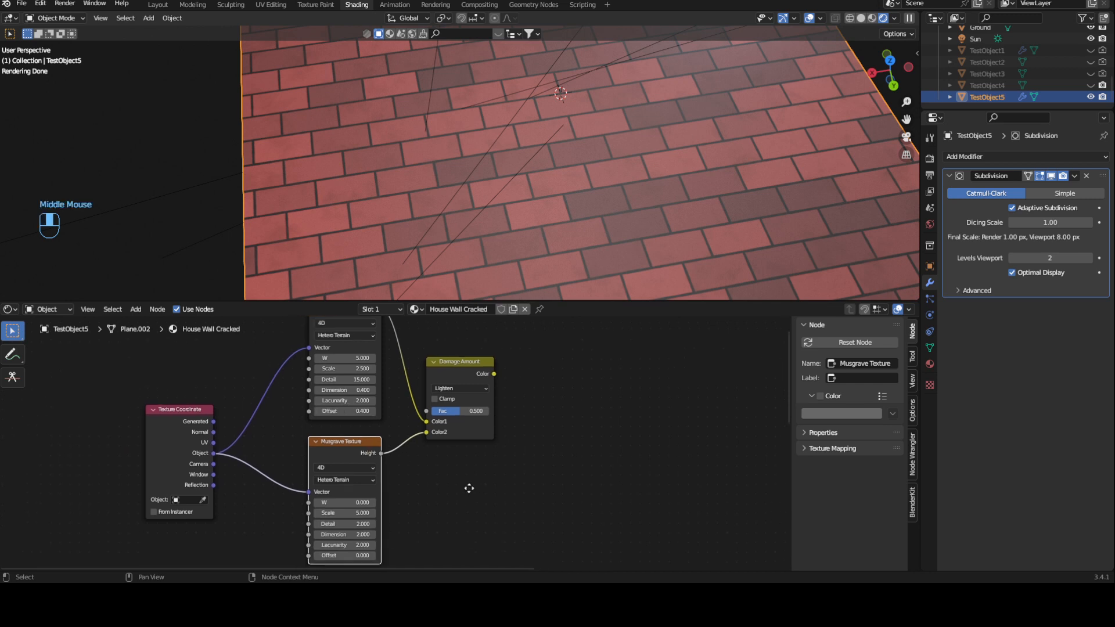
- Set the lower Musgrave Texture's Scale to 2.5, Detail to 15, Dimension to 0.4 and Offset to 0.4
middle_drag(468, 485, 473, 448)
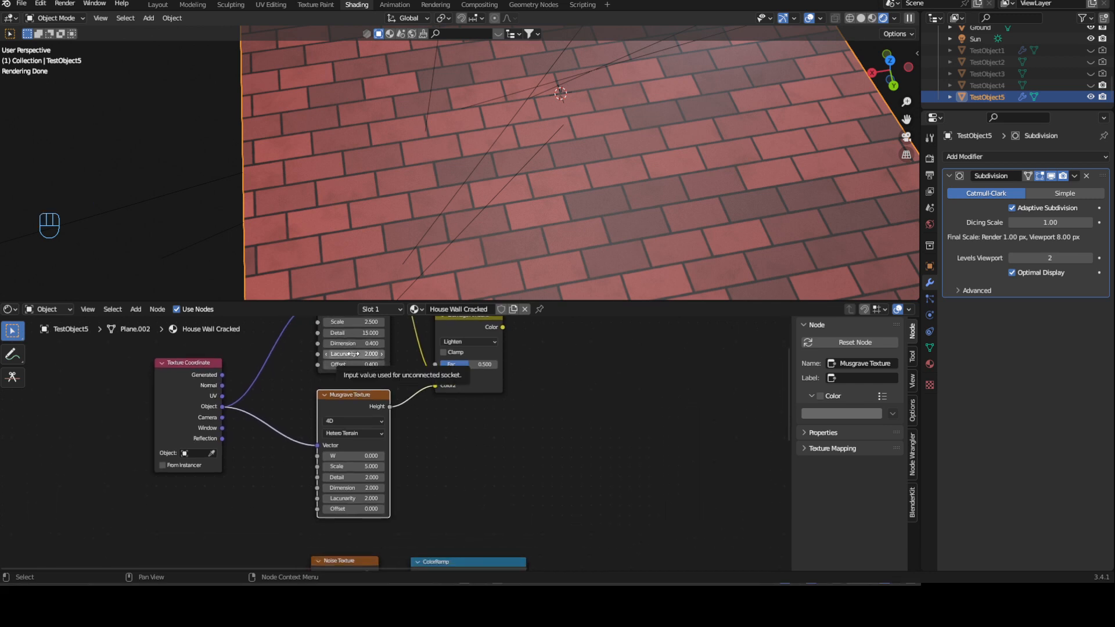
click(357, 467)
text(2.5)
key(Return)
click(352, 477)
text(15)
key(Return)
click(362, 488)
key(BackSpace)
text(0.4)
key(Return)
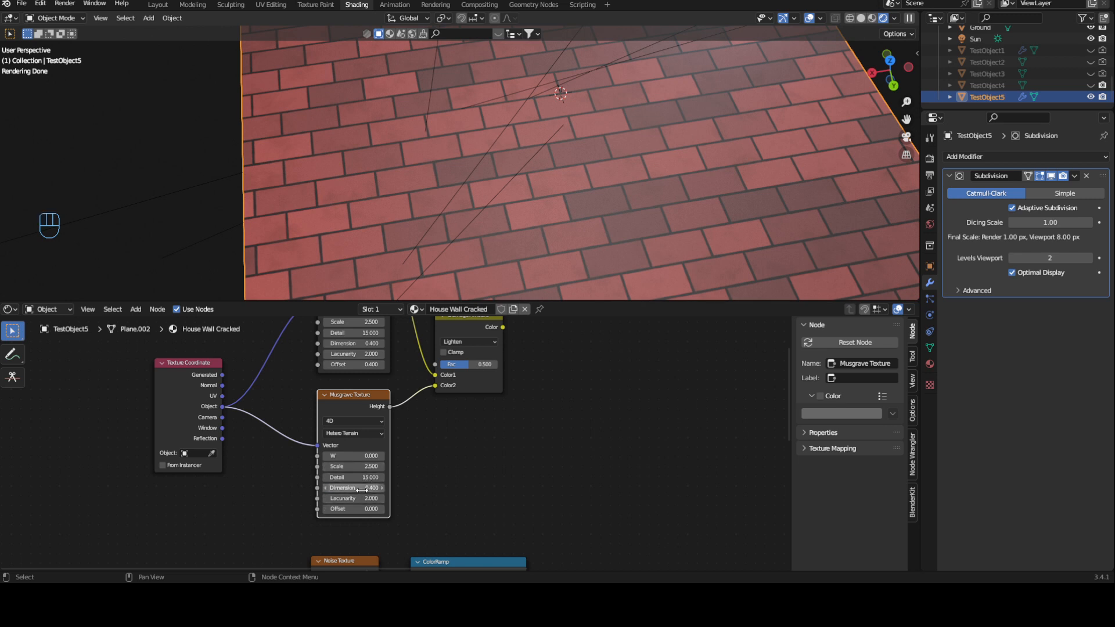
click(359, 510)
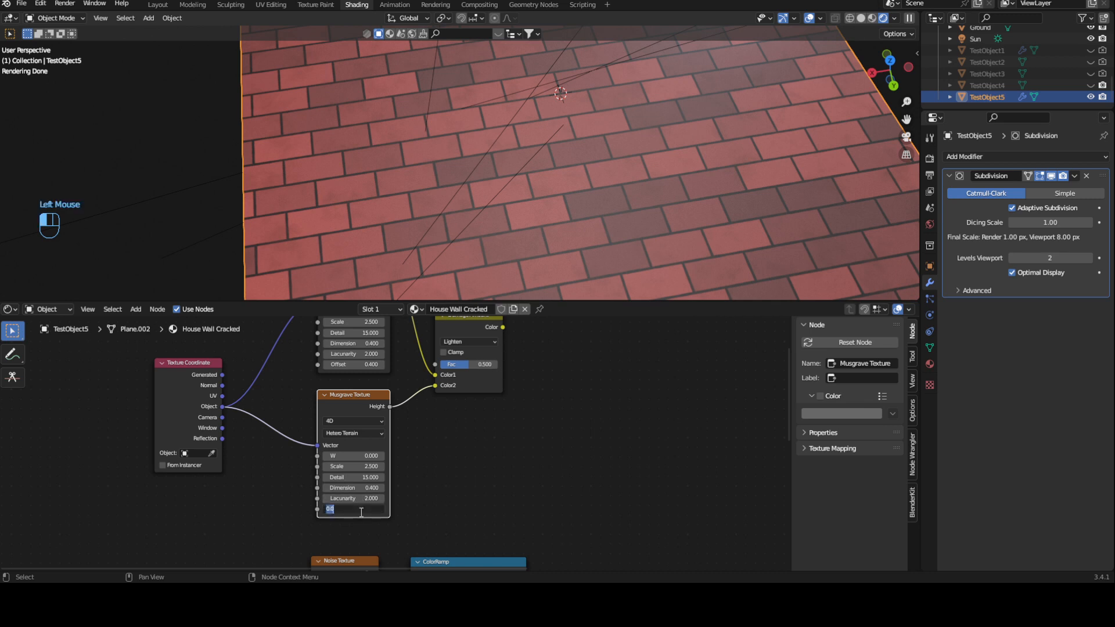
text(0.4)
key(Return)
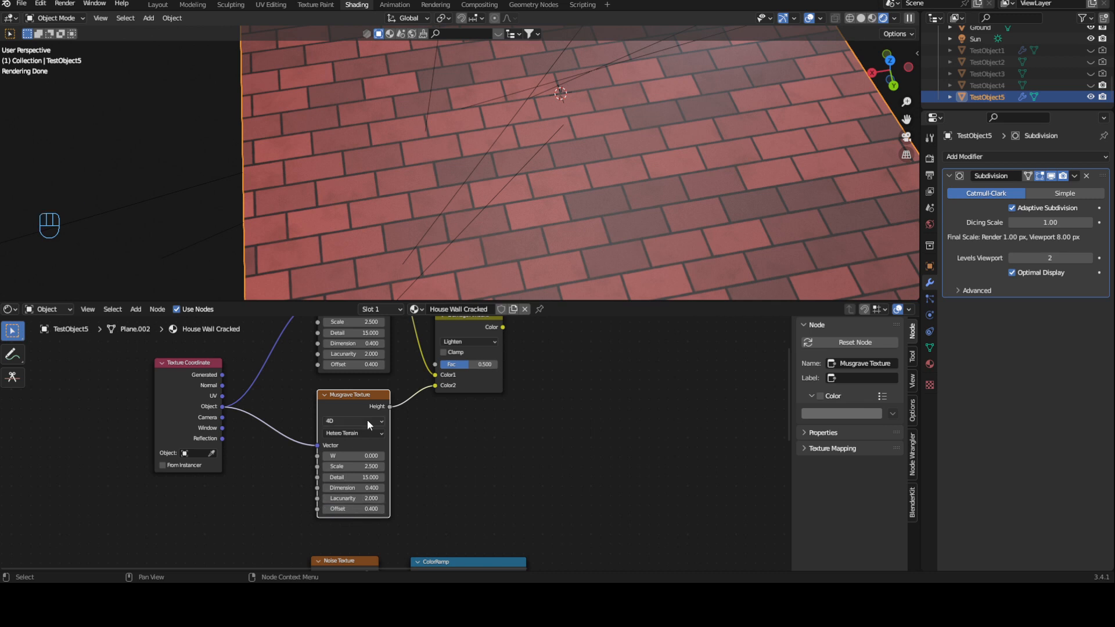
- Add a third Musgrave Texture node above the other two
middle_drag(446, 396, 407, 383)
middle_drag(586, 408, 609, 468)
middle_drag(424, 388, 460, 440)
click(384, 384)
key(shift+a)
click(384, 385)
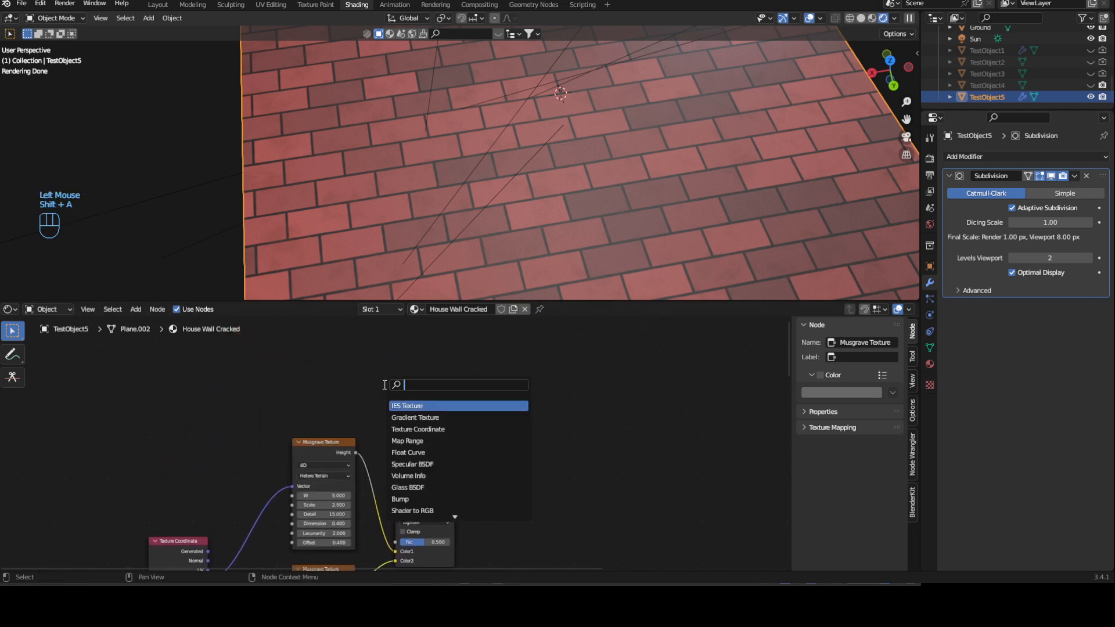
text(mus)
key(Return)
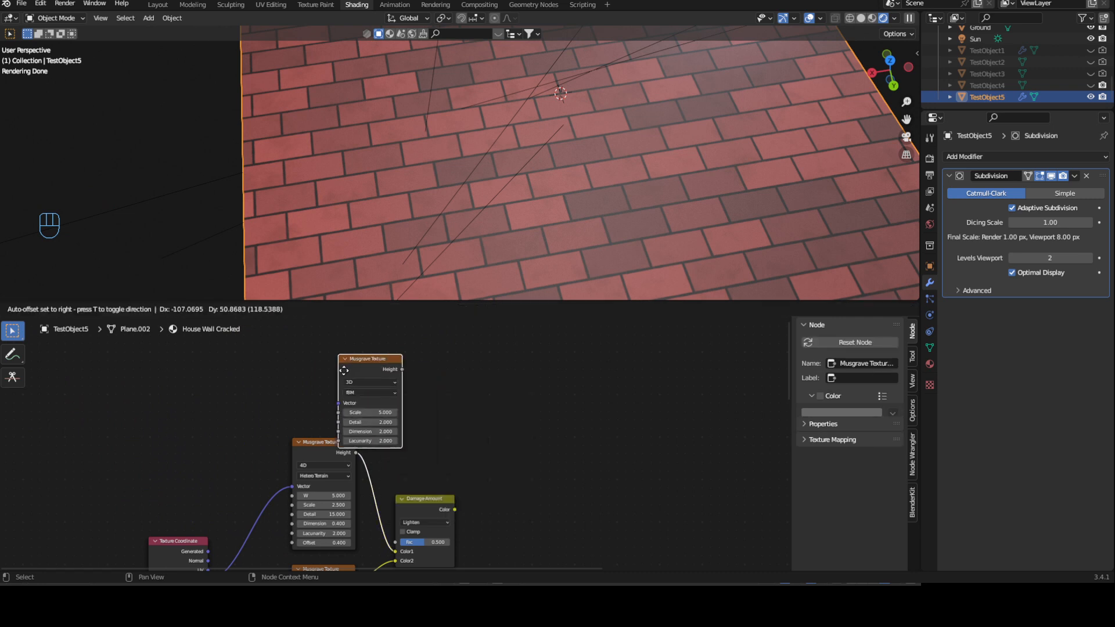
click(332, 364)
- Connect the Texture Coordinate's Object output to the new Musgrave Texture's Vector and preview that texture on the surface
middle_drag(441, 399, 448, 382)
drag(217, 560, 303, 367)
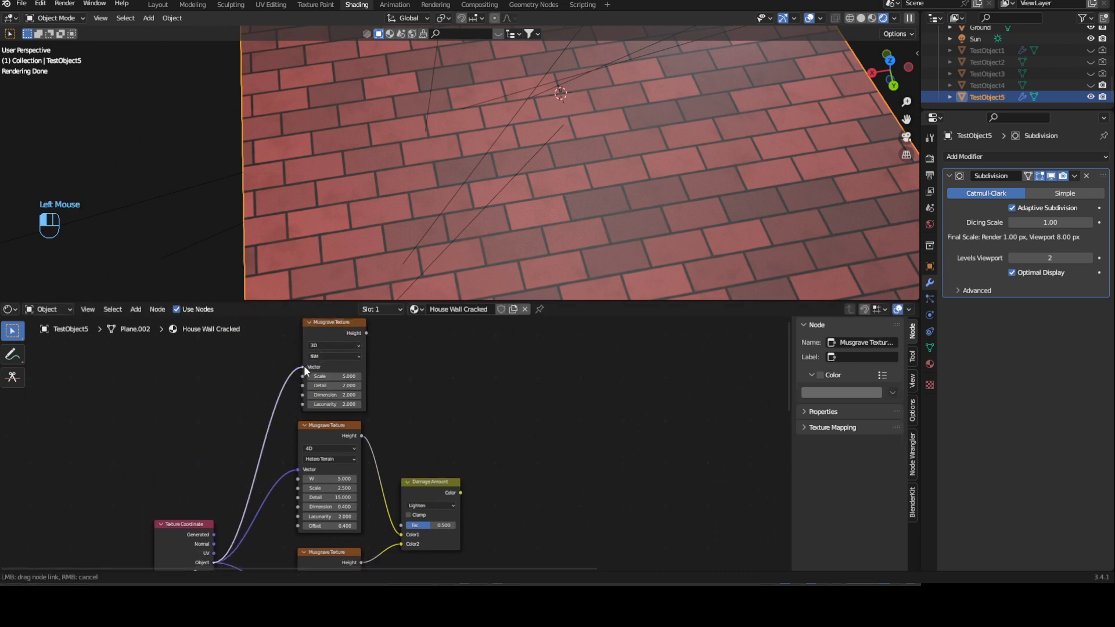
middle_drag(346, 335, 345, 348)
click(342, 341)
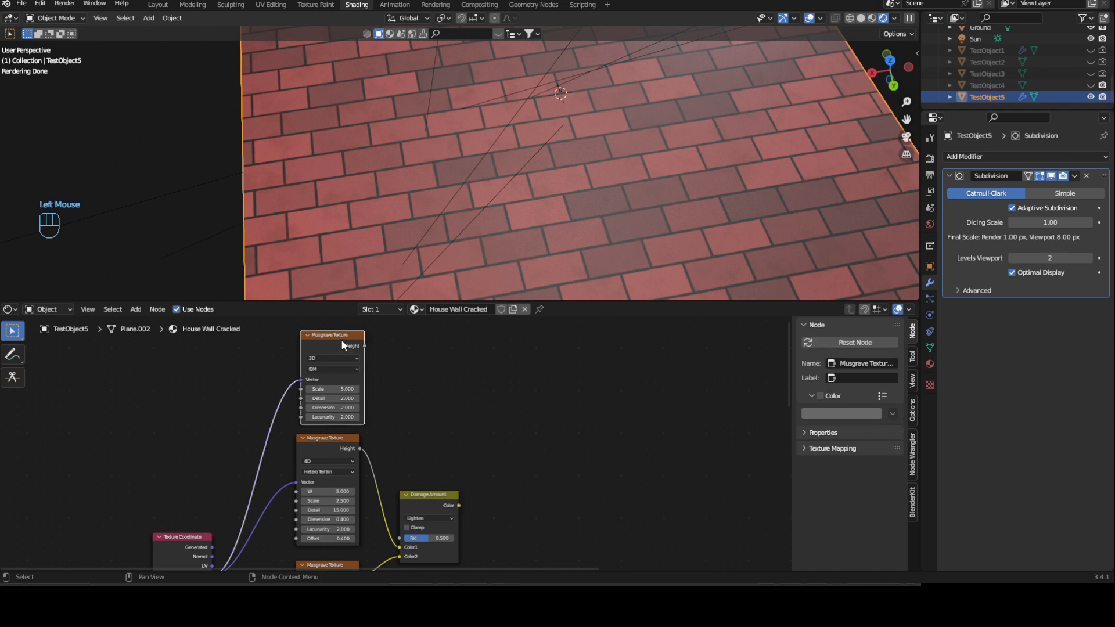
ctrl+shift+click(340, 339)
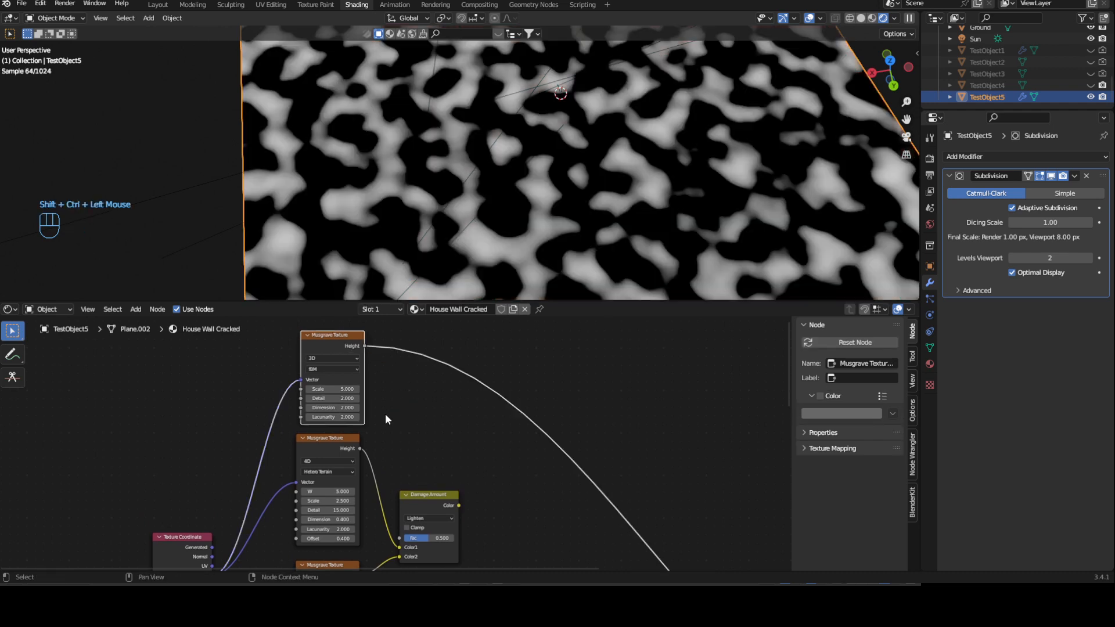
- Set the topmost Musgrave Texture's Scale to 2.5, Detail to 15 and Dimension to 0.4
click(324, 388)
text(2.5)
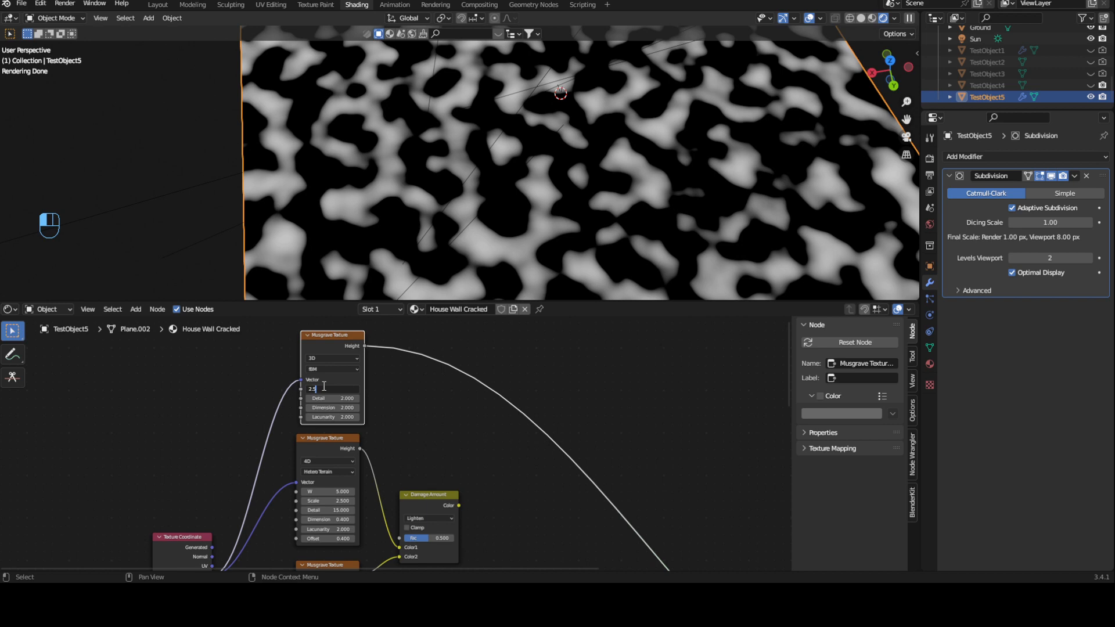
key(Return)
drag(331, 400, 525, 425)
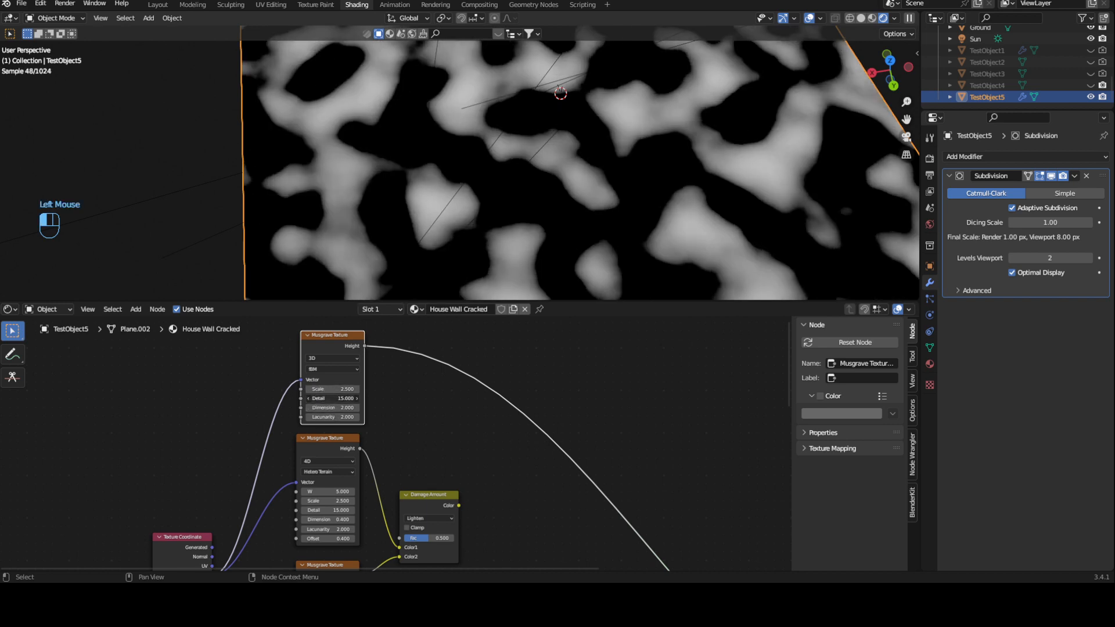
click(342, 408)
text(0.4)
key(Return)
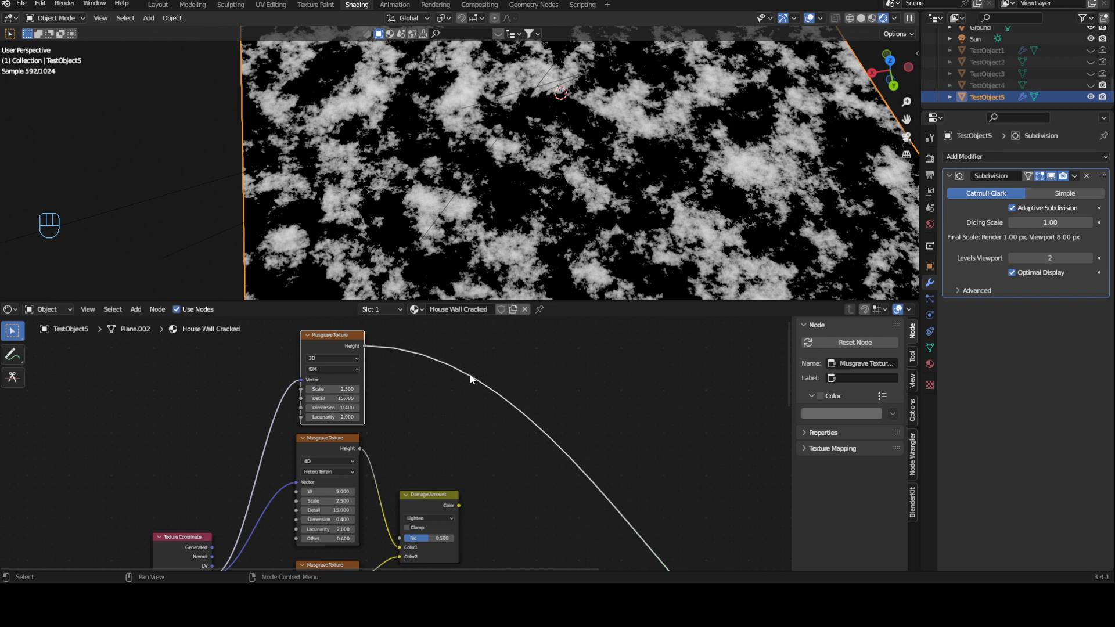
- Mix the topmost Musgrave Texture with the Damage Amount output through a new Mix node set to Lighten
middle_drag(385, 418, 402, 413)
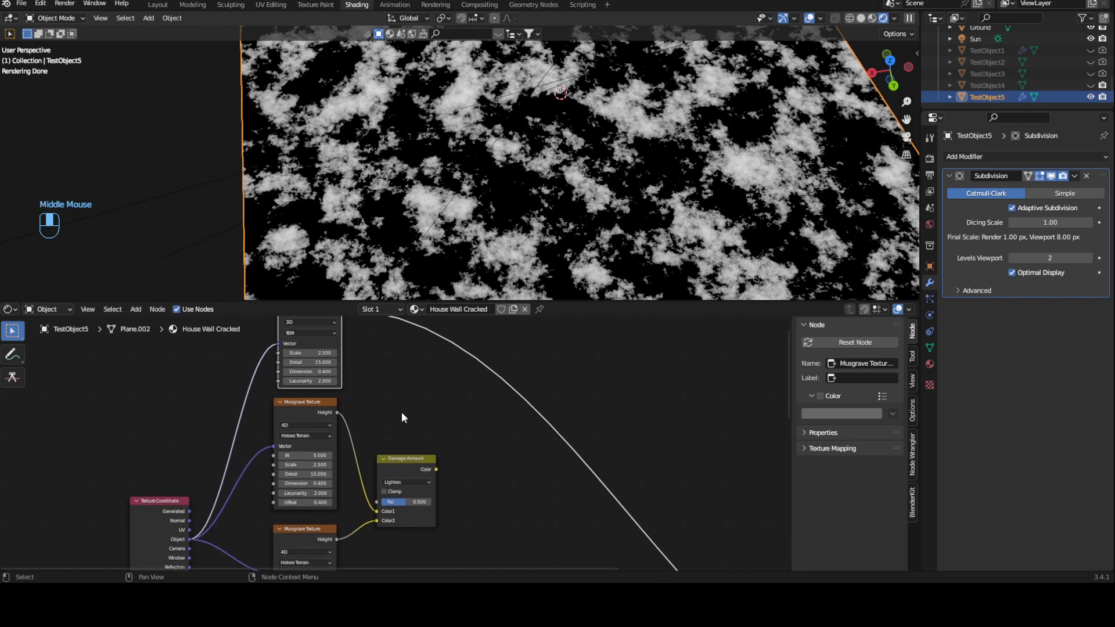
shift+click(412, 461)
key(ctrl+KP_0)
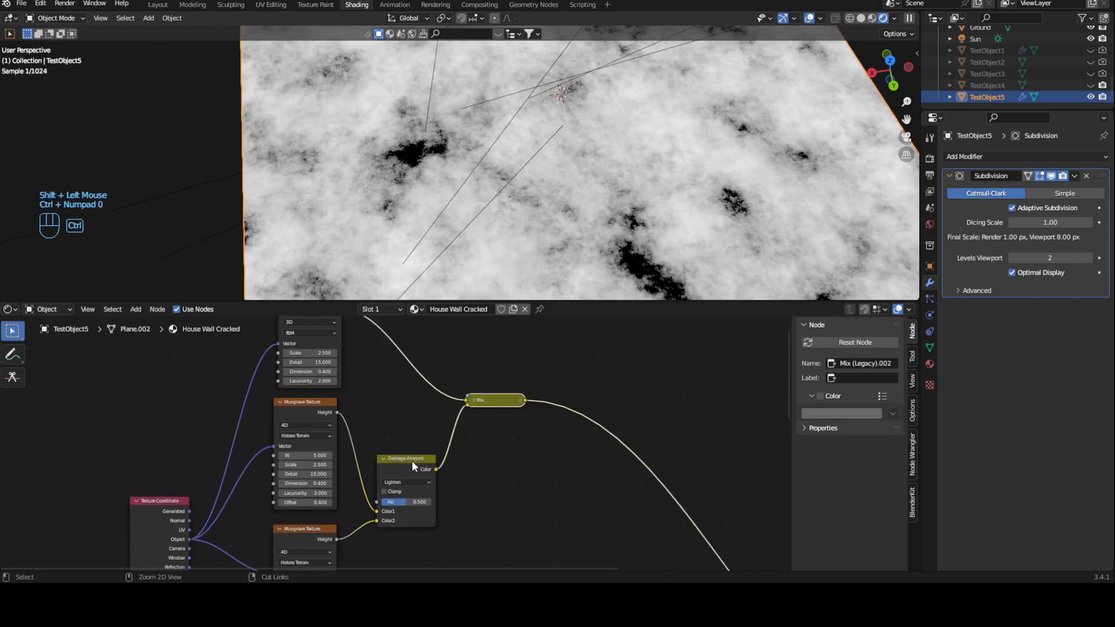
drag(498, 402, 563, 410)
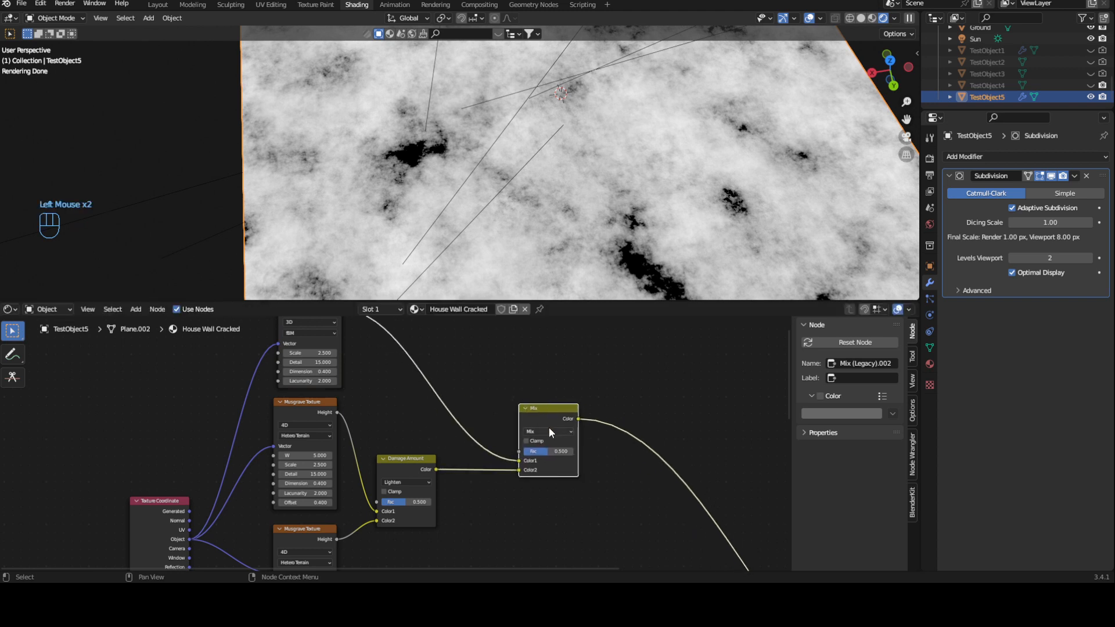
click(548, 430)
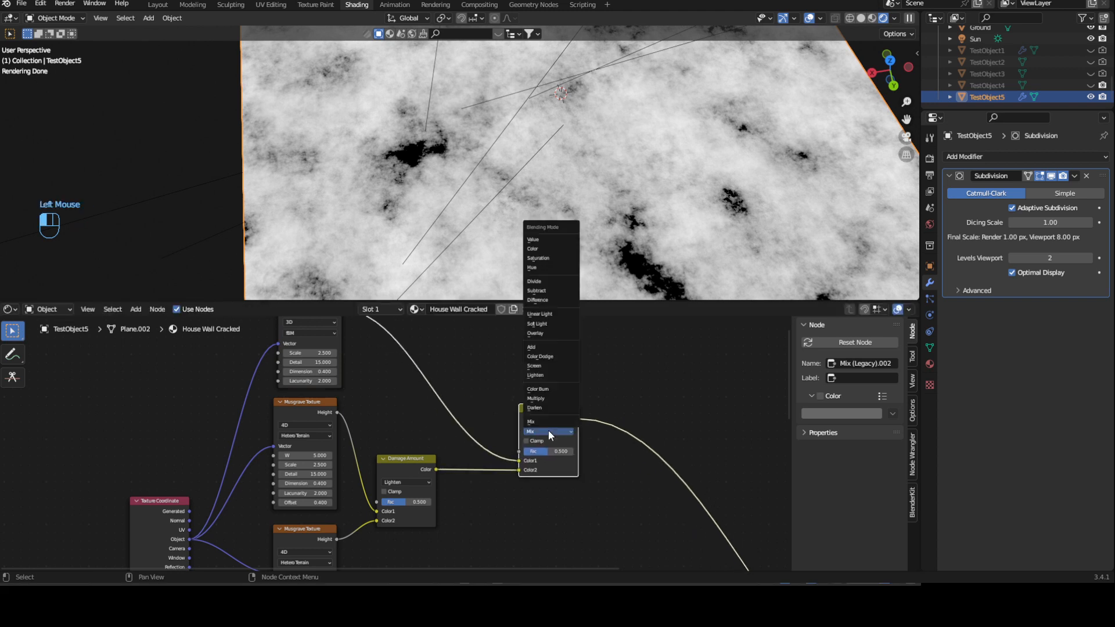
click(556, 373)
- Label the new Lighten mix node "Damage Amount 2"
shift+middle_drag(595, 467, 493, 418)
click(847, 378)
text(Damage Amount 2)
key(Return)
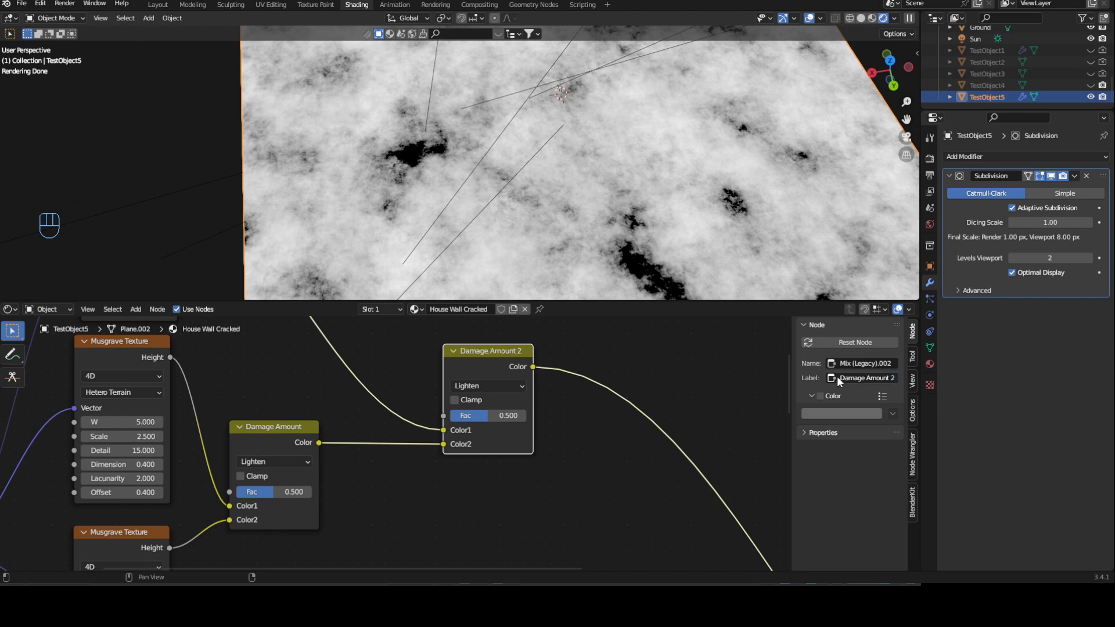
- Try lower Fac values on the Damage Amount and Damage Amount 2 nodes
drag(273, 492, 235, 493)
key(ctrl+z)
mouse_move(511, 416)
mouse_down()
mouse_move(473, 416)
mouse_move(538, 415)
mouse_move(497, 417)
mouse_up()
- Set the Fac of the Damage Amount 2 node to 0.65
click(508, 415)
text(0.5)
key(BackSpace)
key(BackSpace)
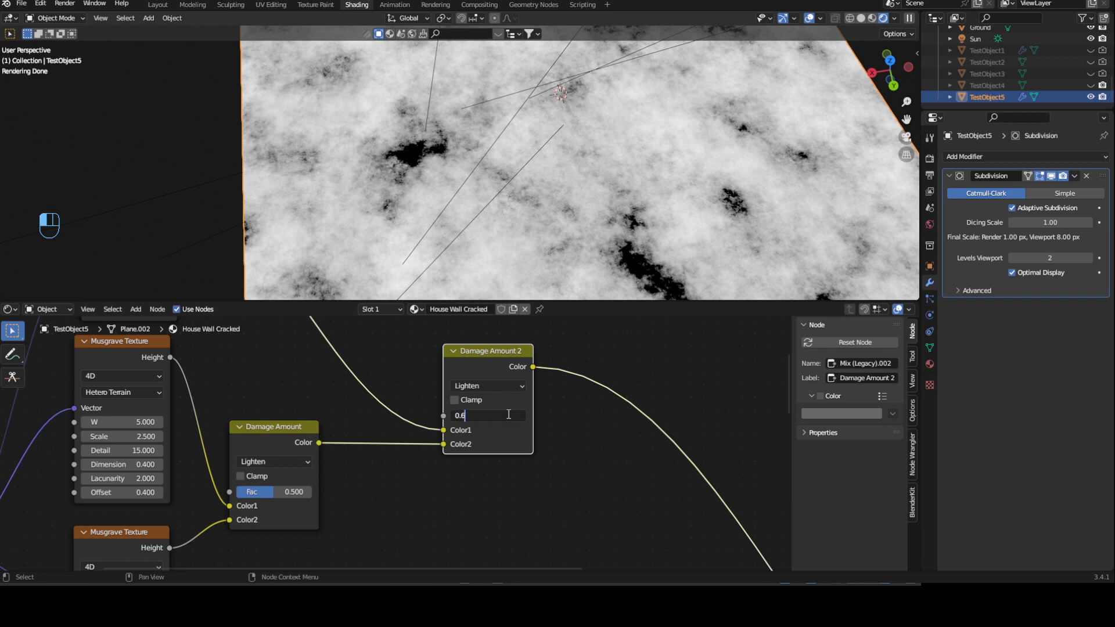
text(.65)
key(Return)
middle_drag(613, 197, 604, 210)
ctrl+middle_drag(604, 210, 607, 232)
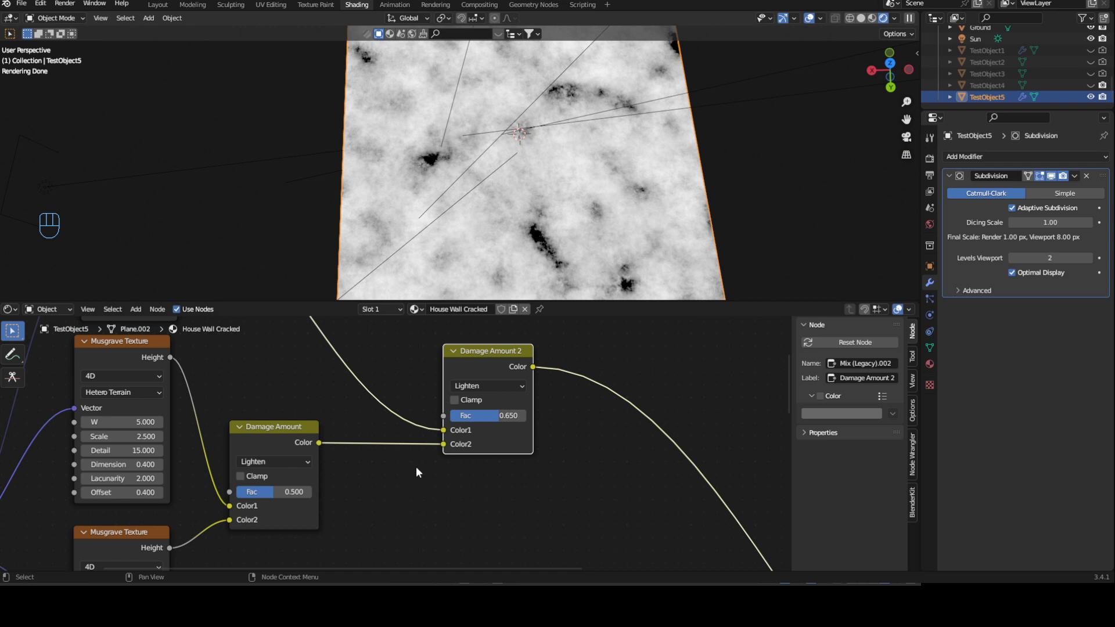
- Lower the Fac of the Damage Amount node to 0
middle_drag(414, 473, 444, 439)
drag(304, 456, 270, 457)
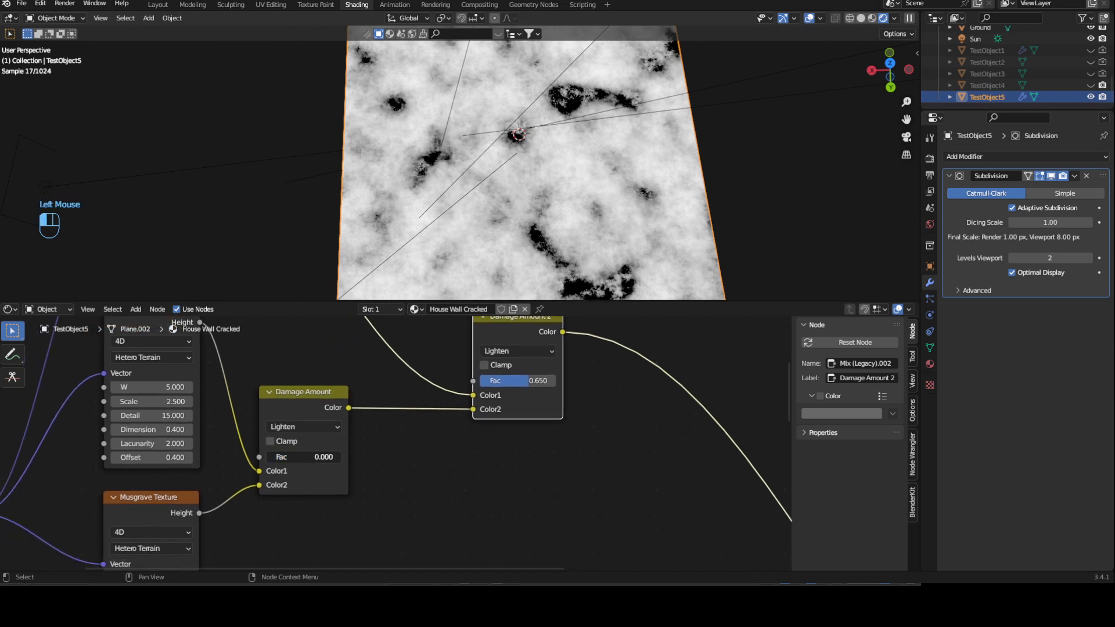
mouse_move(306, 459)
mouse_down()
mouse_move(372, 458)
mouse_move(301, 458)
mouse_up()
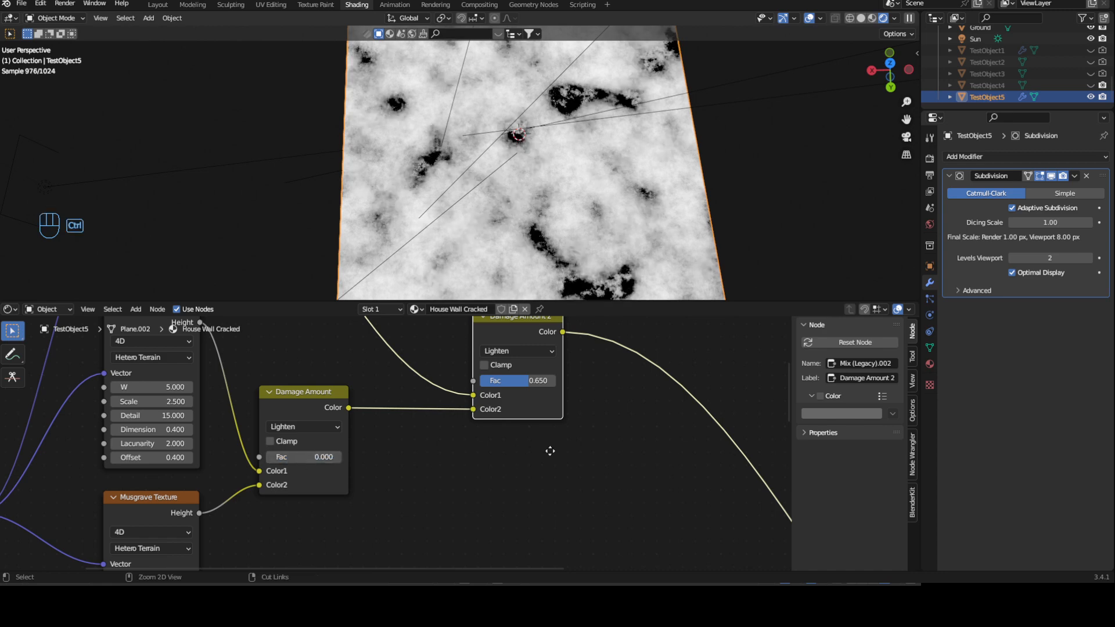
ctrl+middle_drag(549, 441, 552, 468)
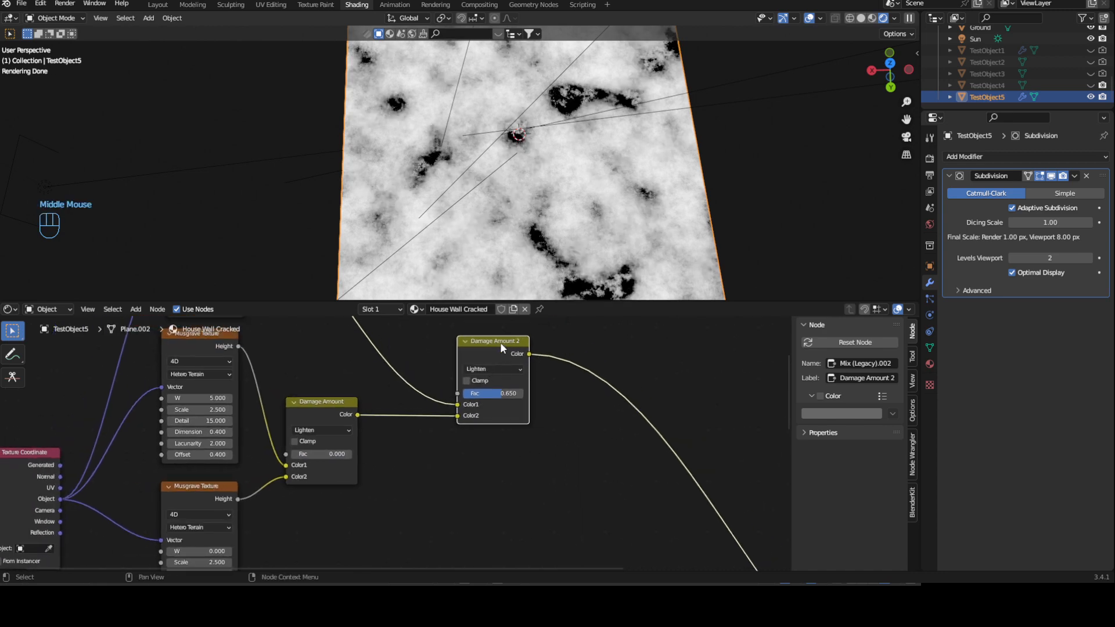
ctrl+middle_drag(587, 366, 462, 343)
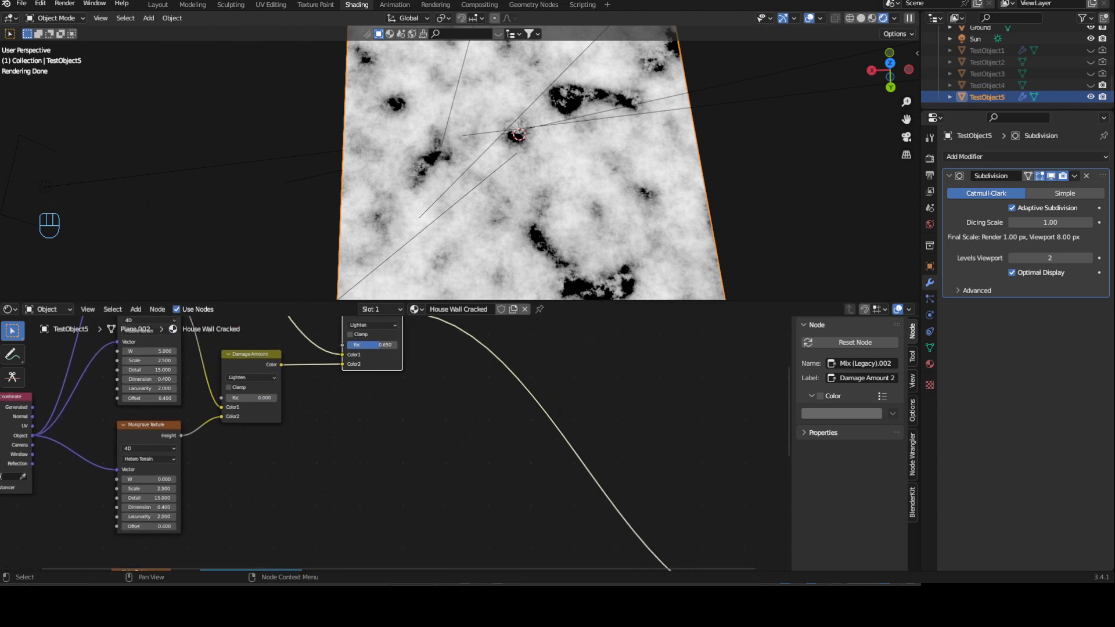
- Insert a ColorRamp after the Damage Amount 2 node and move its white stop to about 0.332
key(shift+a)
text(co)
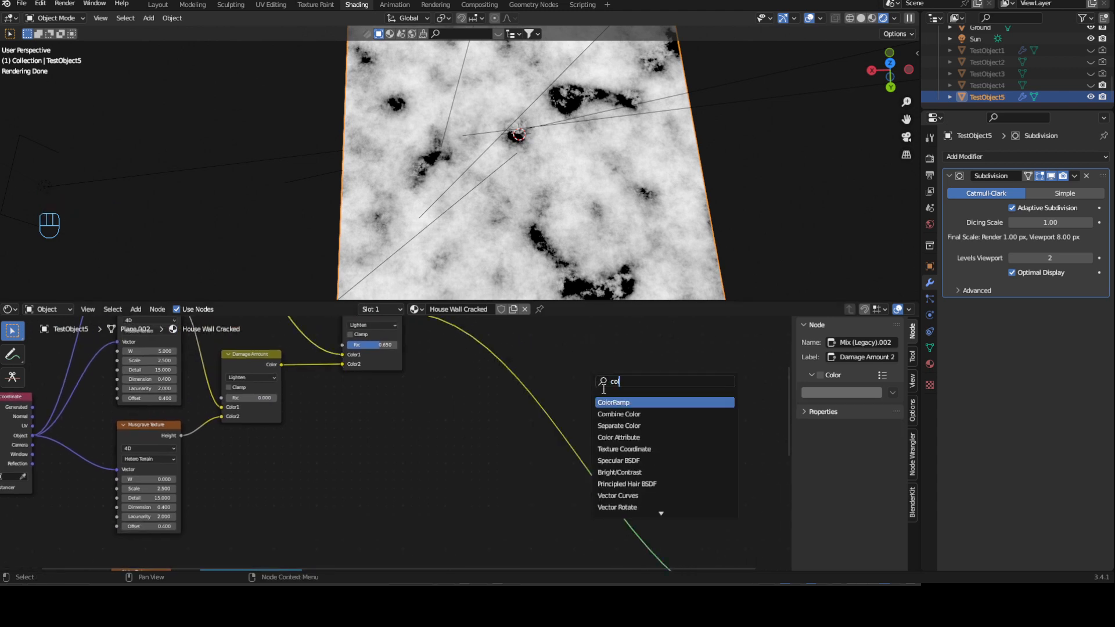
key(Return)
click(527, 349)
drag(554, 369, 494, 373)
middle_drag(537, 174, 557, 140)
ctrl+middle_drag(541, 205, 540, 178)
- Connect the Principled BSDF back to the Material Output to preview the full brick shader
middle_drag(433, 404, 419, 464)
middle_drag(525, 503, 552, 442)
ctrl+shift+click(556, 448)
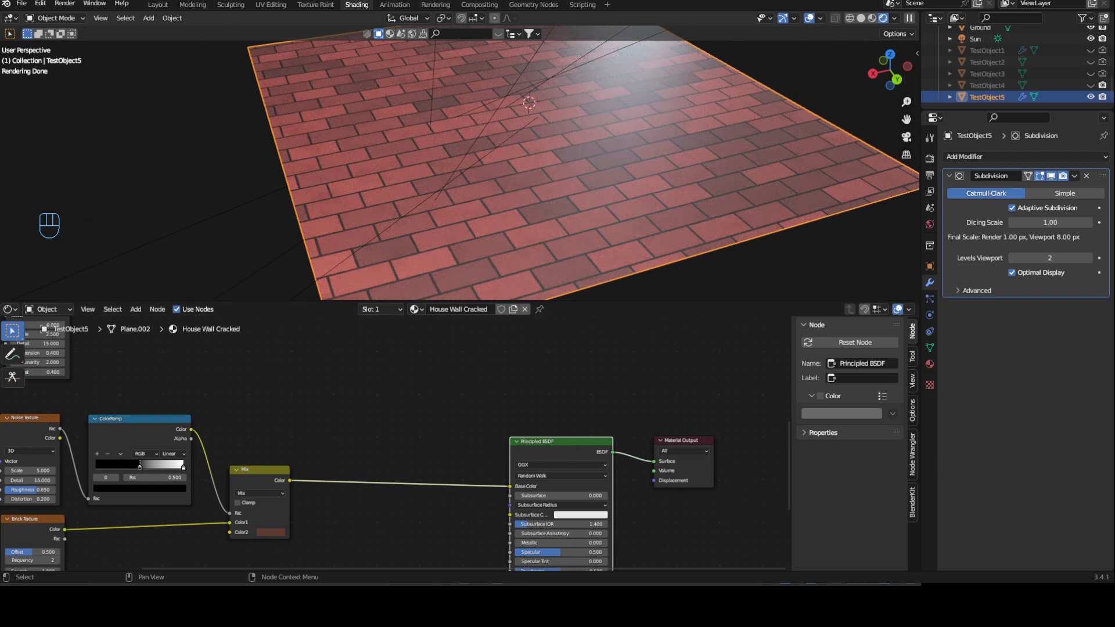
- Combine the brick color Mix node with the damage mask ColorRamp through a new Mix node
click(261, 471)
middle_drag(341, 382, 393, 451)
middle_drag(394, 401, 421, 517)
shift+click(469, 382)
shift+middle_drag(625, 458, 446, 368)
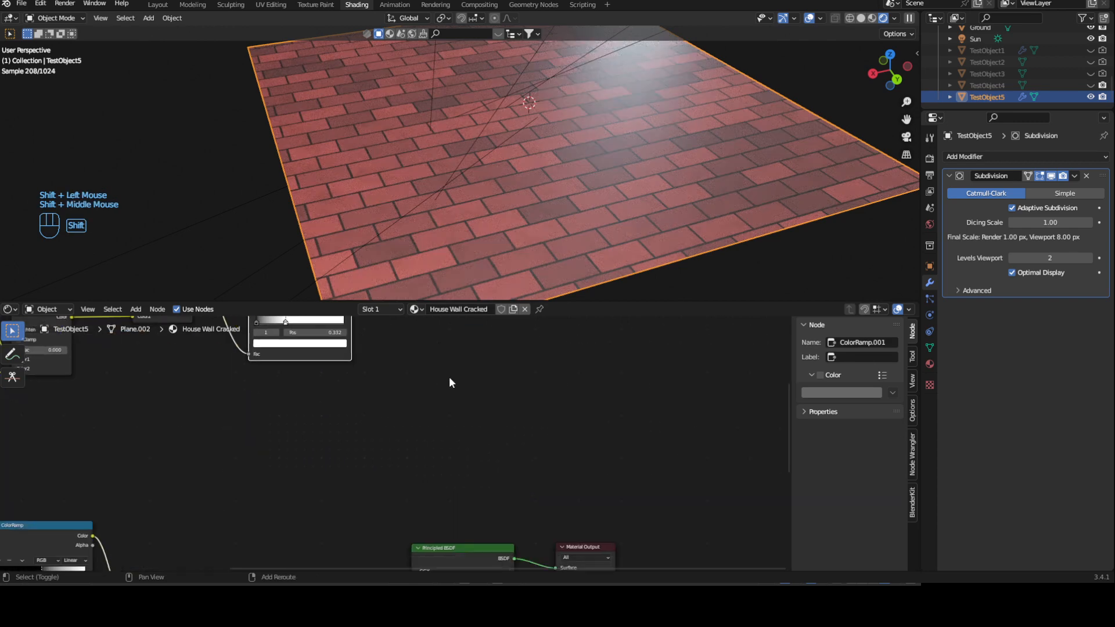
shift+middle_drag(486, 412, 486, 368)
key(ctrl+KP_0)
- Move the Principled BSDF and Material Output nodes away from the new Mix node to make room
click(482, 513)
shift+click(589, 505)
drag(493, 505, 652, 429)
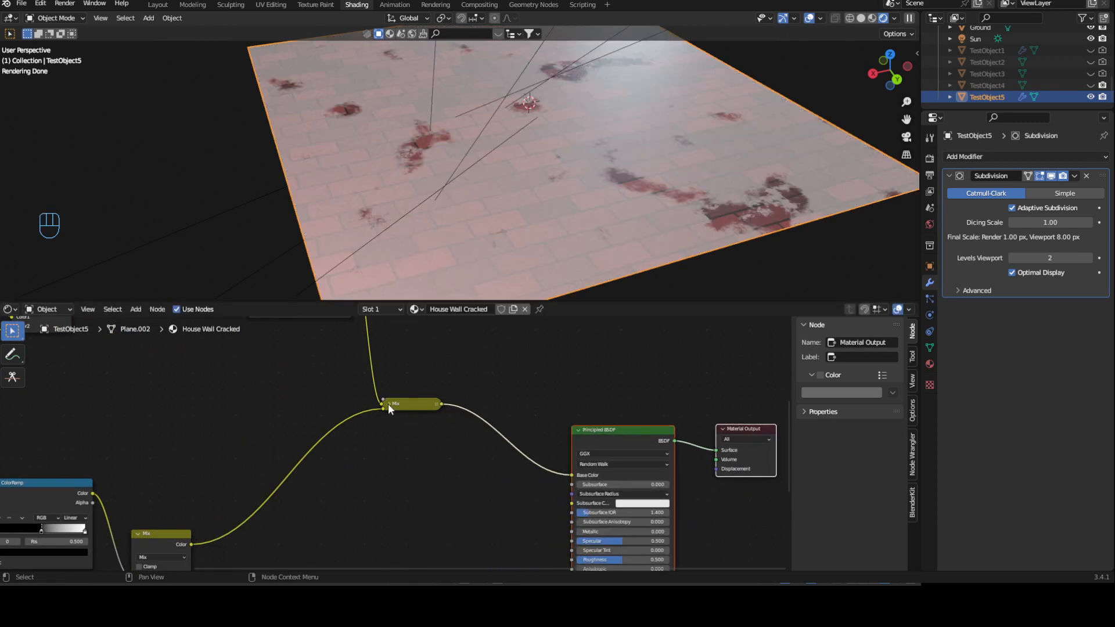
- Expand the new Mix node, route the brick color to Color1 and the damage ColorRamp to Fac, and make Color2 near-white
click(387, 403)
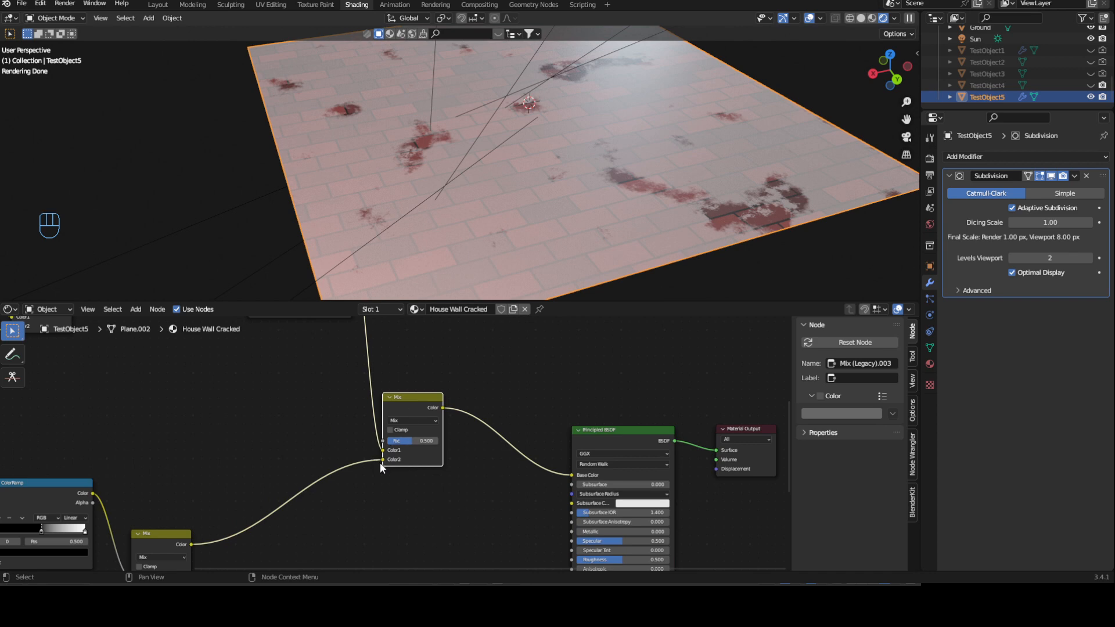
drag(381, 460, 382, 451)
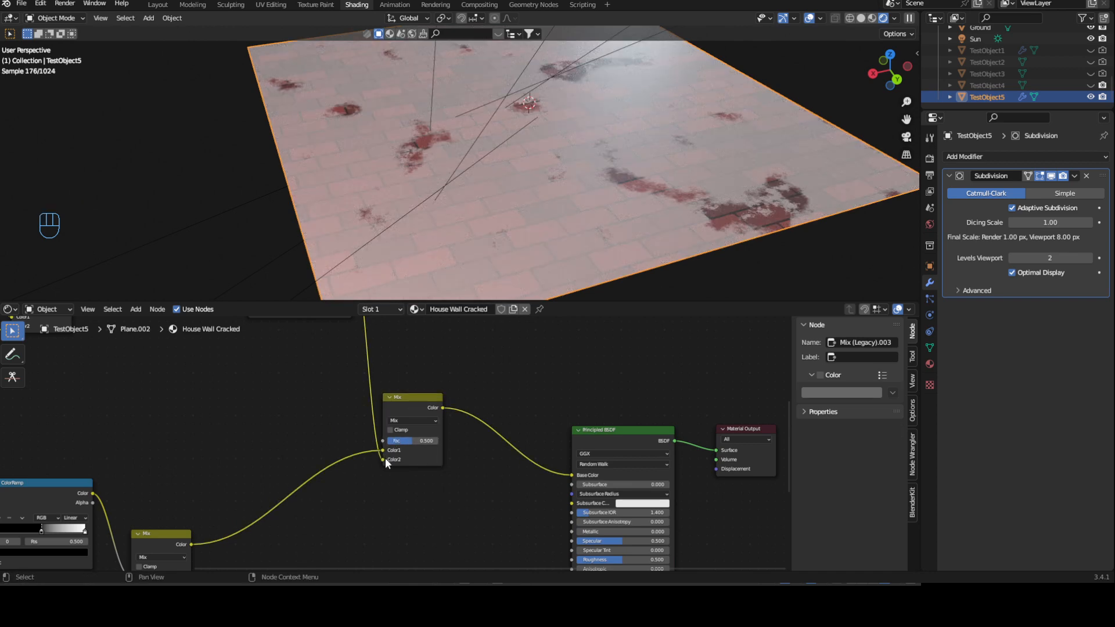
click(424, 460)
drag(483, 356, 483, 339)
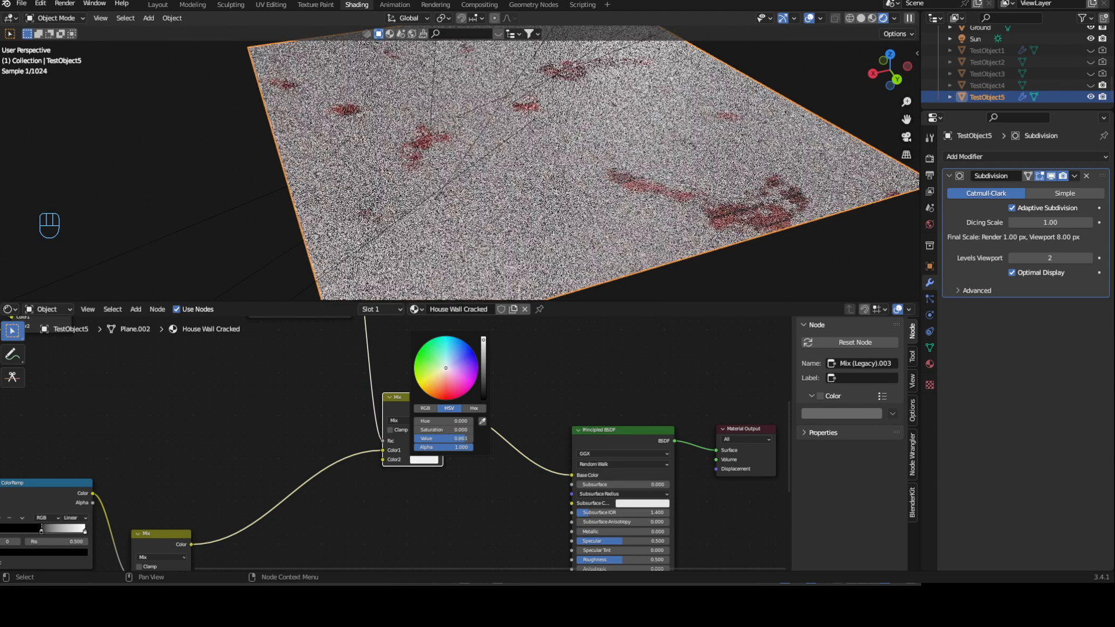
middle_drag(653, 216, 540, 214)
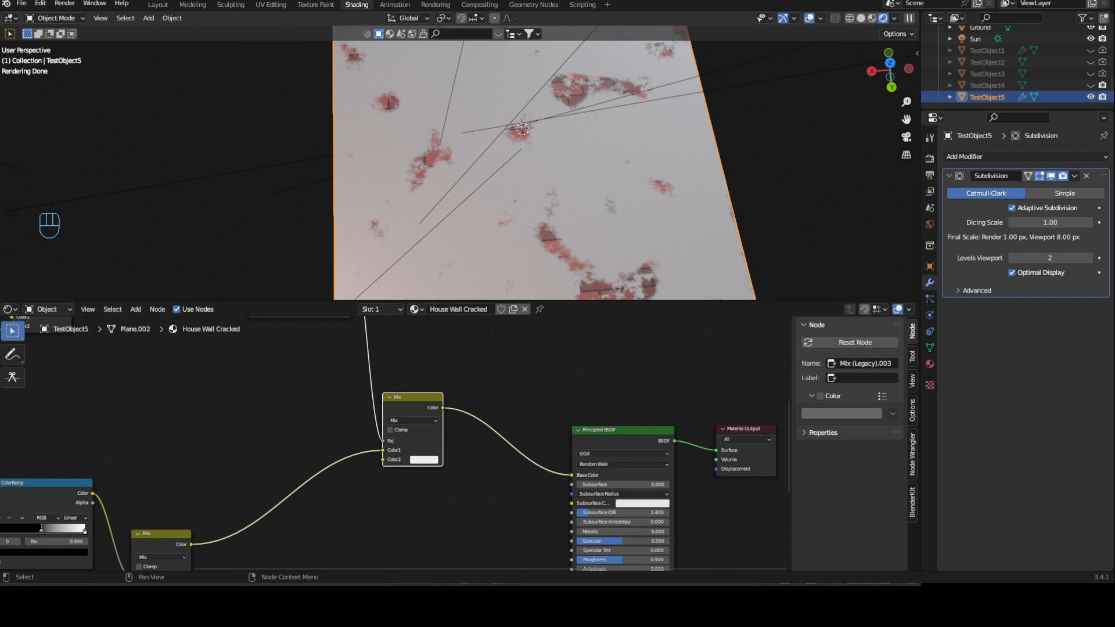
- Duplicate the brick noise ColorRamp below the brick nodes, feed it the Brick Texture's Color, and set its black stop to position 0
middle_drag(401, 505, 368, 444)
click(214, 364)
key(shift+d)
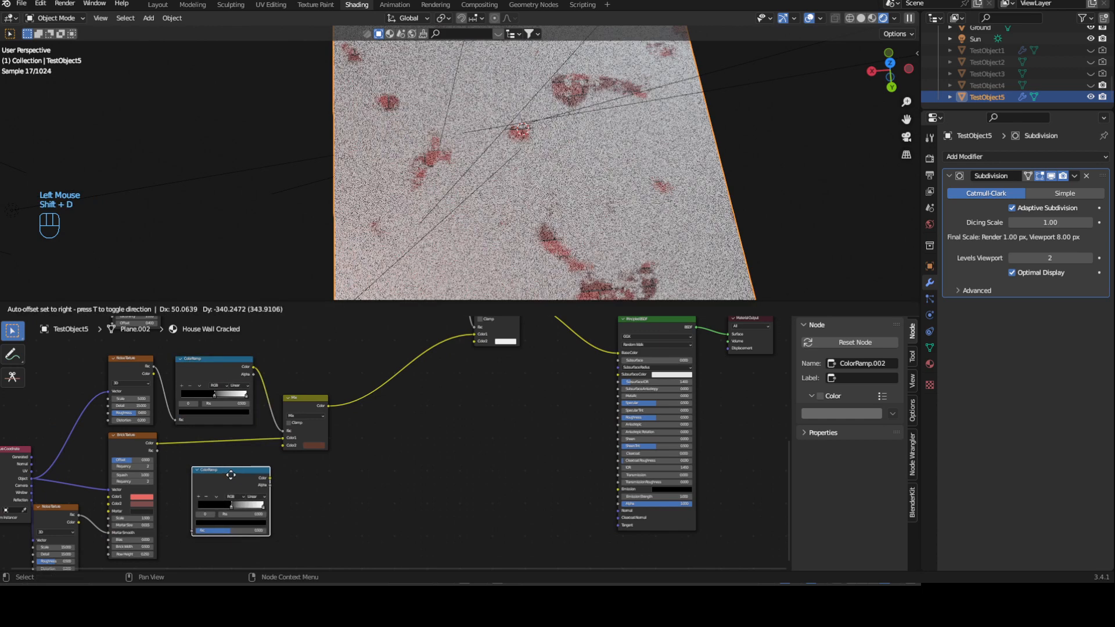
middle_drag(173, 457, 238, 476)
drag(230, 444, 266, 524)
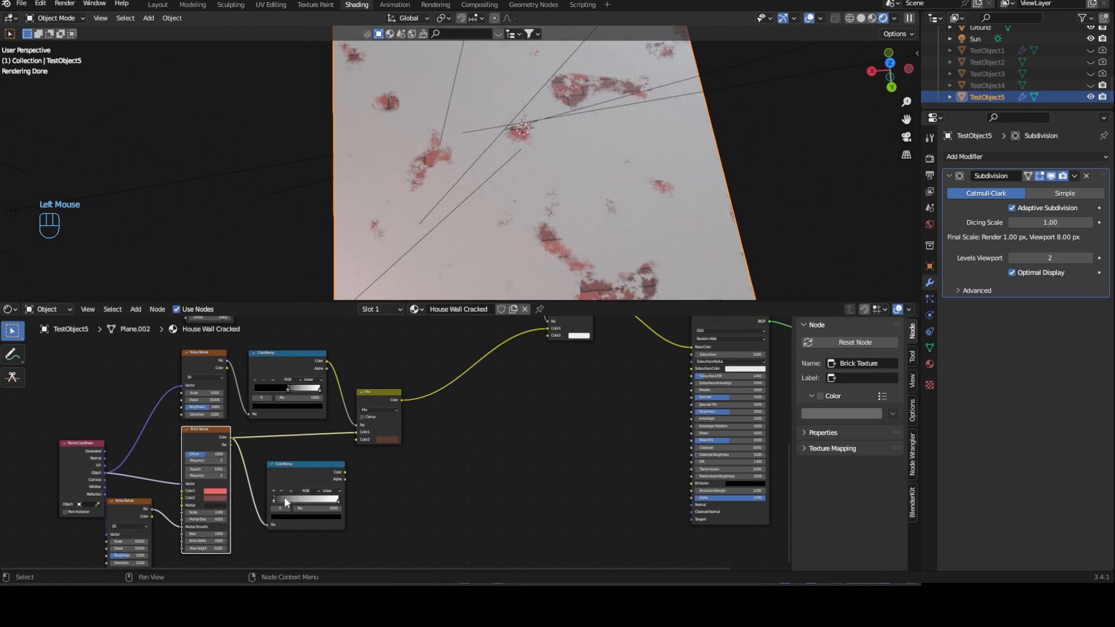
drag(324, 472, 404, 476)
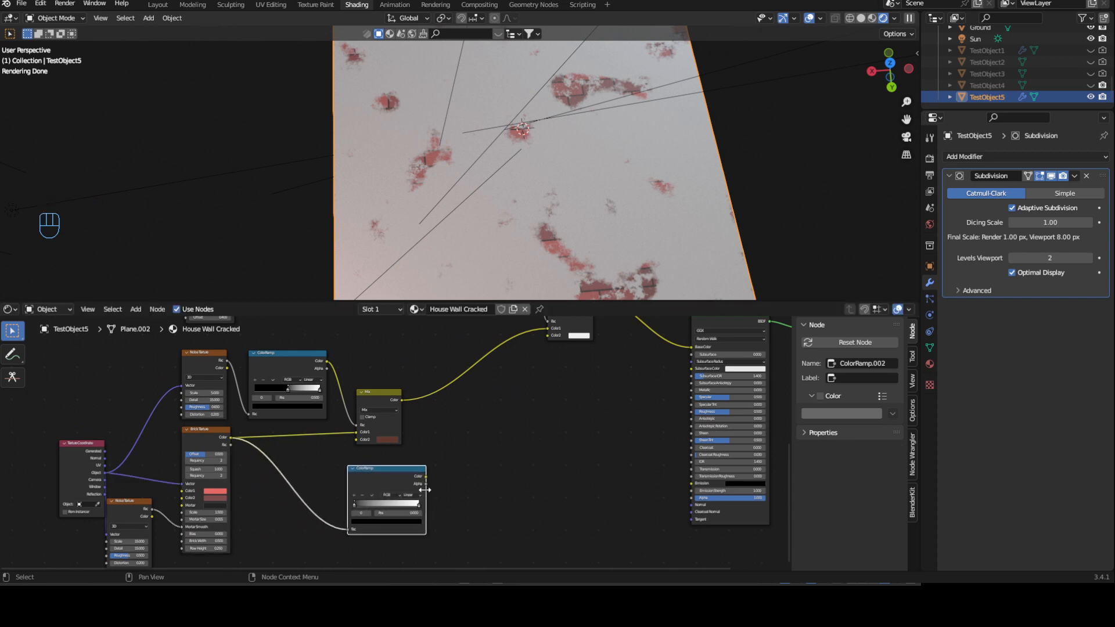
scroll(405, 514, up, 1)
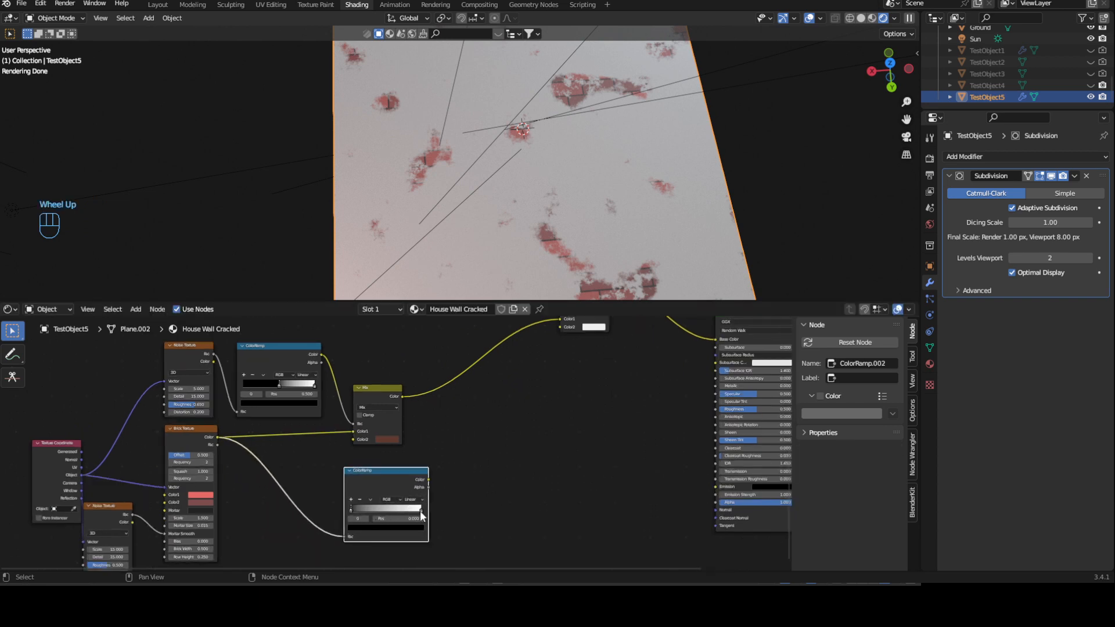
scroll(423, 510, up, 1)
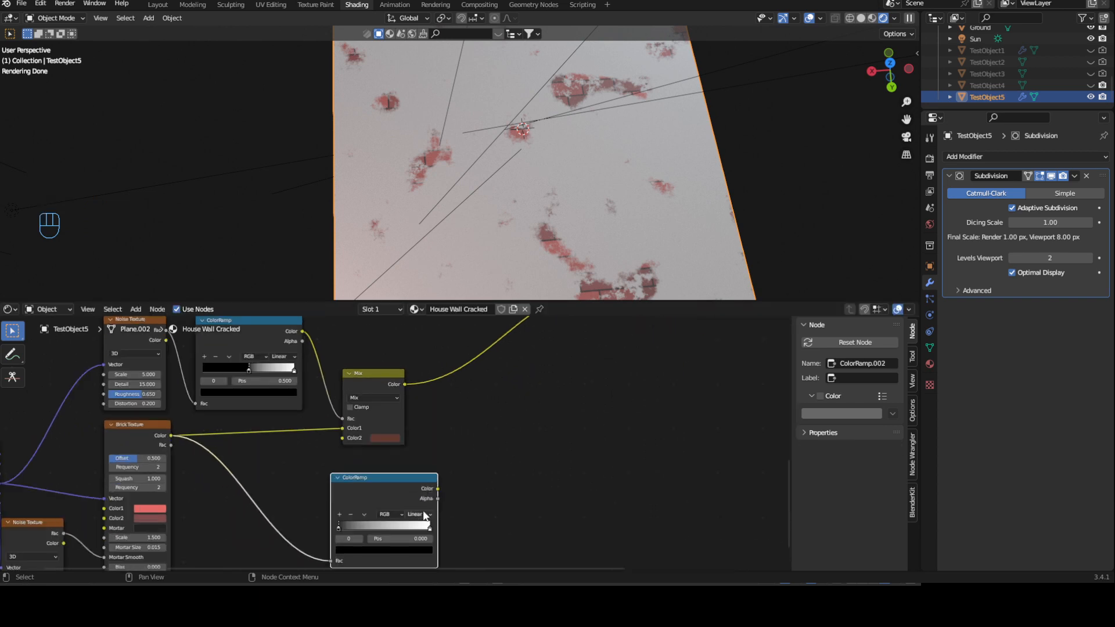
- Change the new ColorRamp's white stop to mid grey and move it to about position 0.414
click(429, 528)
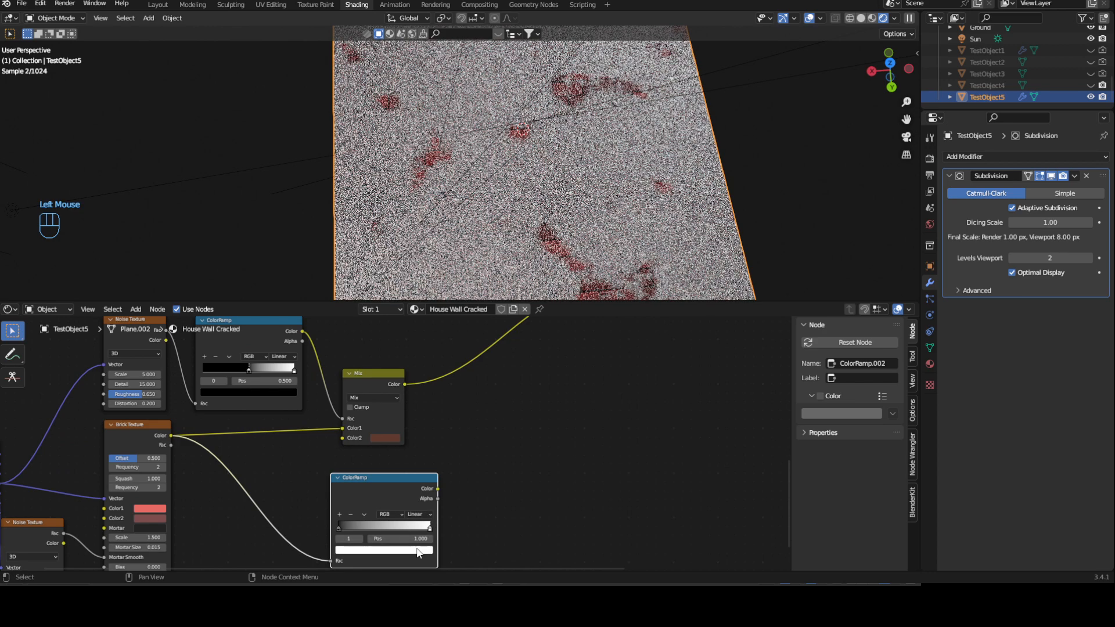
click(425, 549)
click(412, 450)
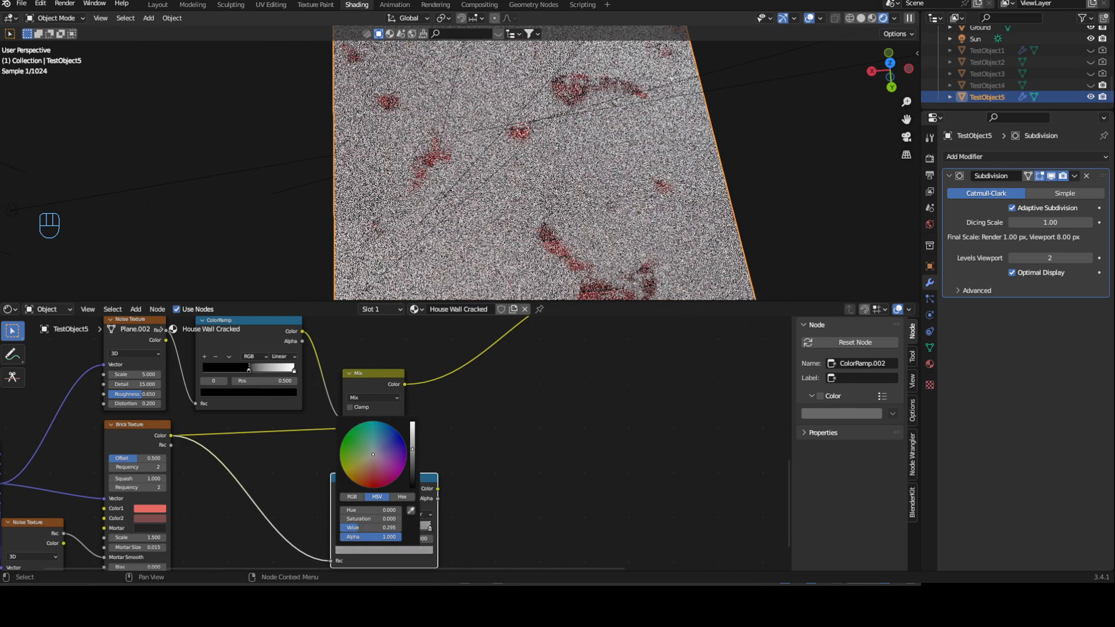
drag(427, 529, 372, 525)
middle_drag(549, 482, 515, 447)
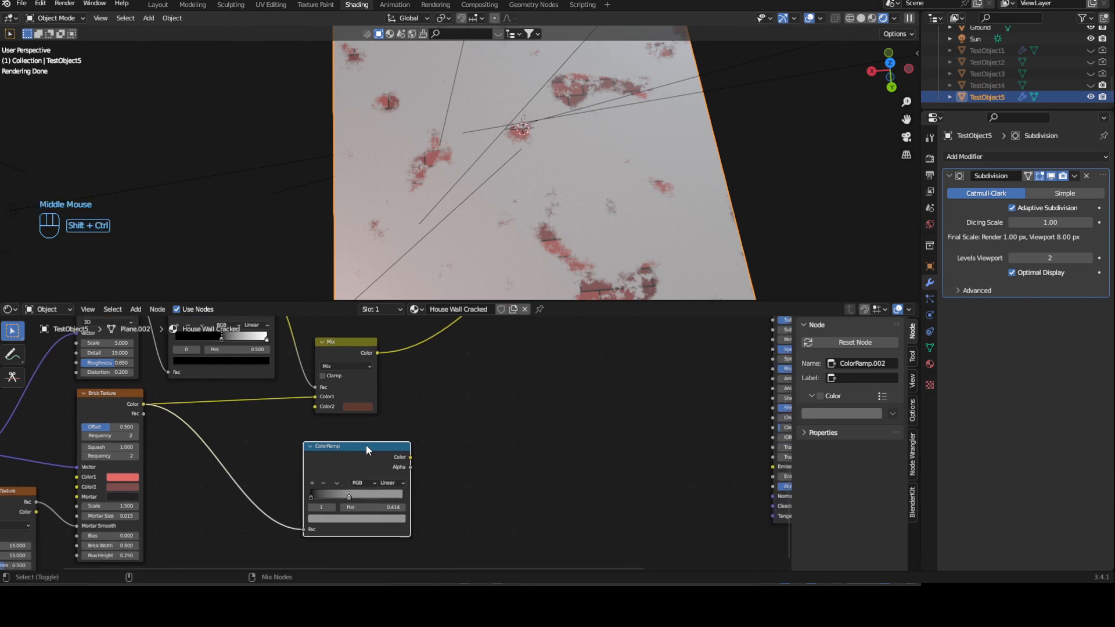
- Preview the Brick Texture's ColorRamp on the wall and move its grey stop to about position 0.186
ctrl+shift+click(366, 446)
middle_drag(510, 509, 528, 486)
drag(357, 474, 333, 471)
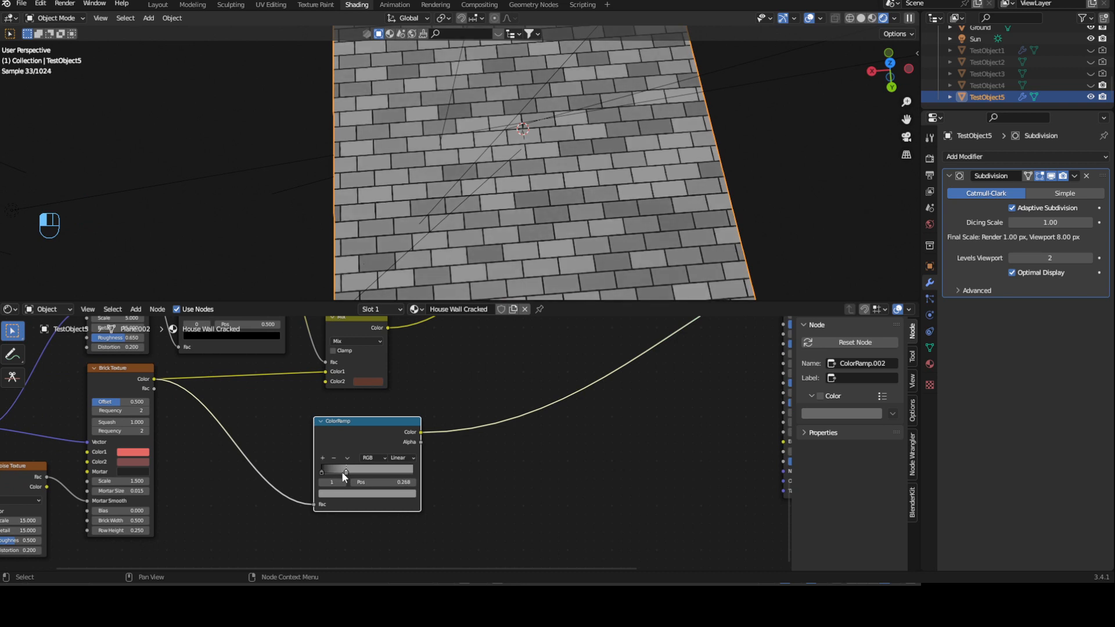
drag(334, 472, 334, 472)
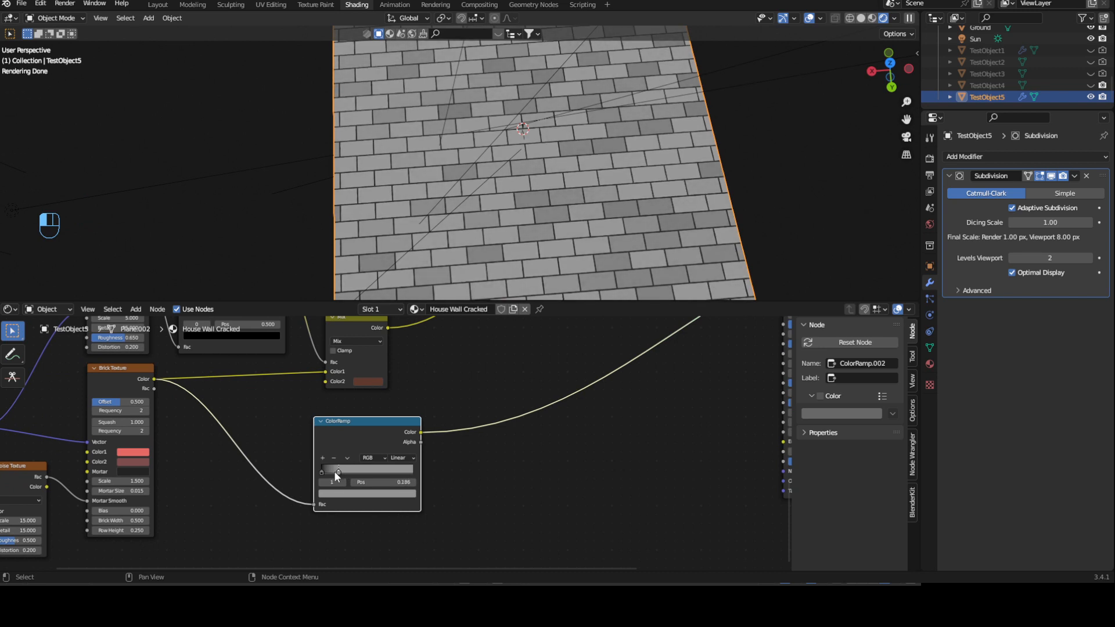
middle_drag(530, 483, 511, 495)
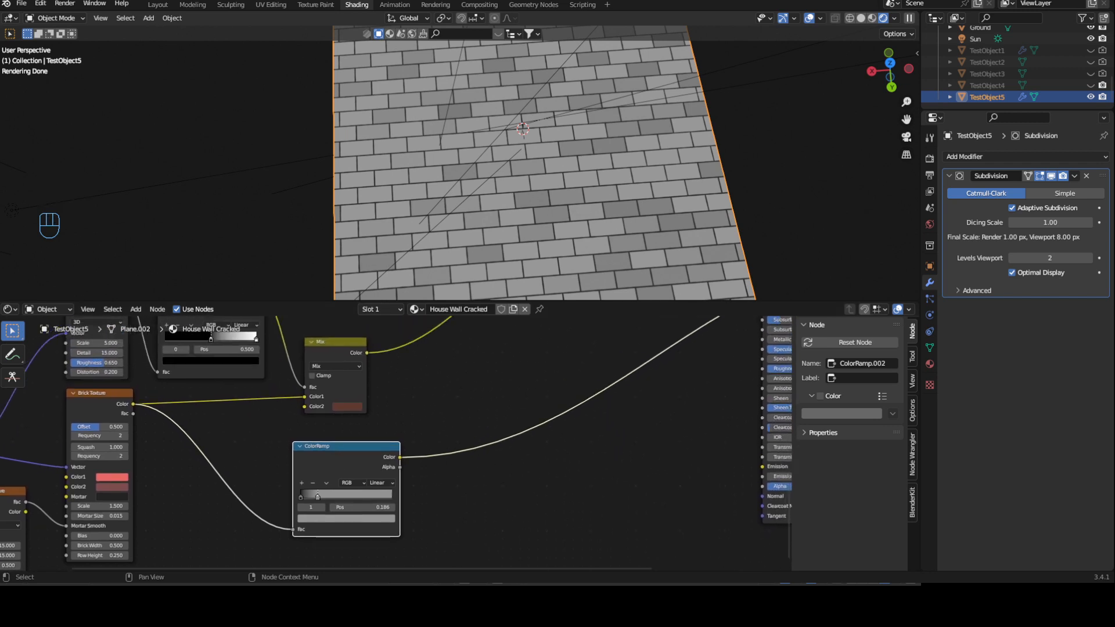
middle_drag(457, 415, 395, 566)
drag(539, 370, 421, 401)
click(152, 457)
key(shift+d)
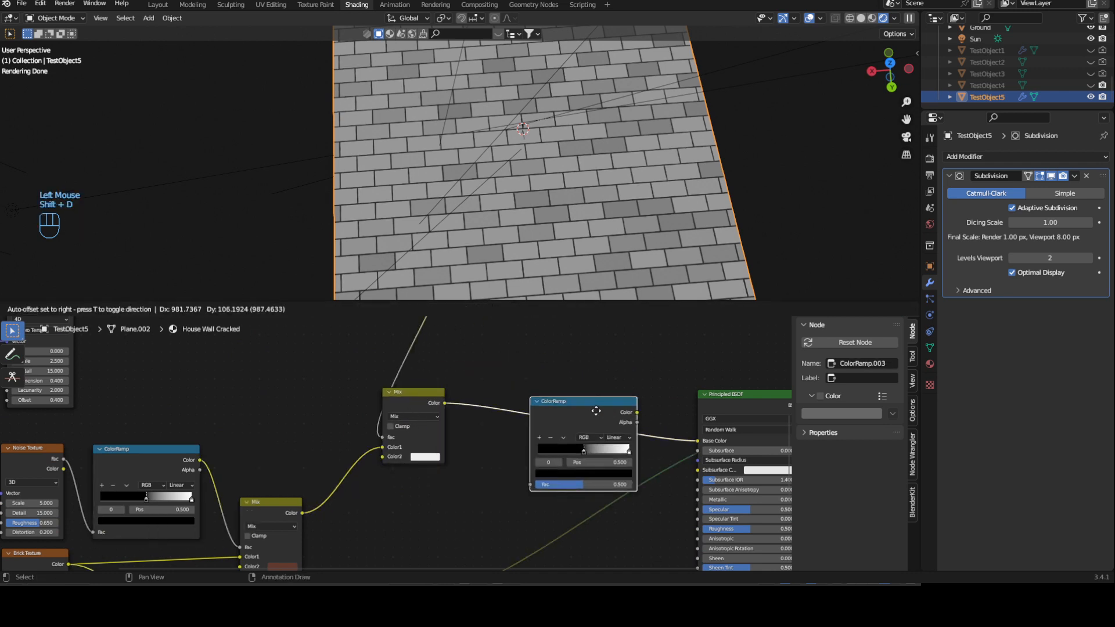
click(539, 411)
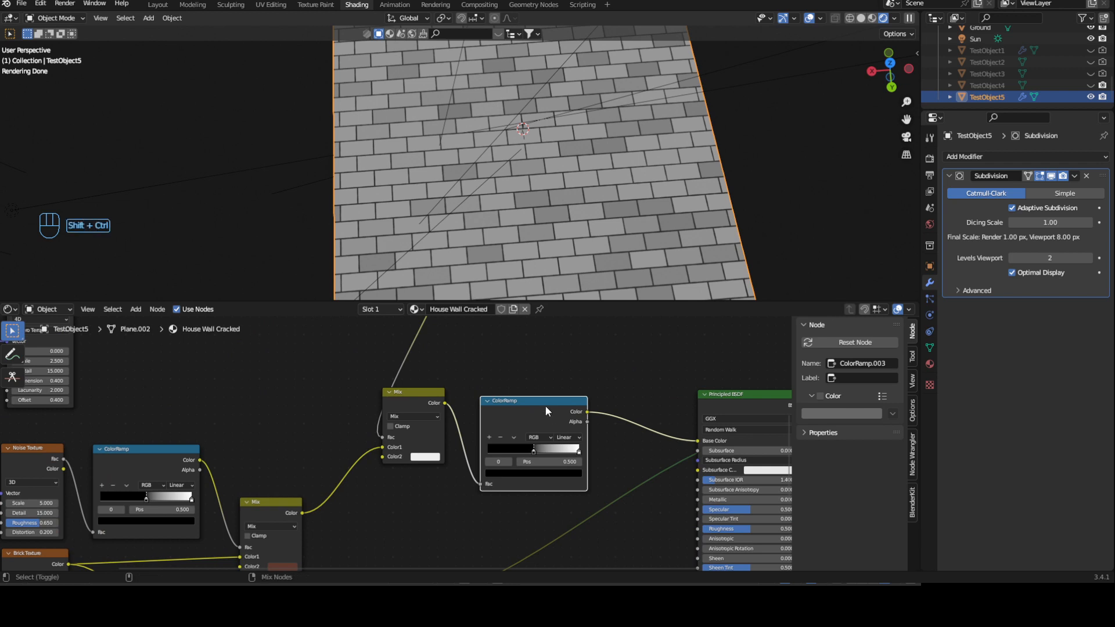
key(ctrl+z)
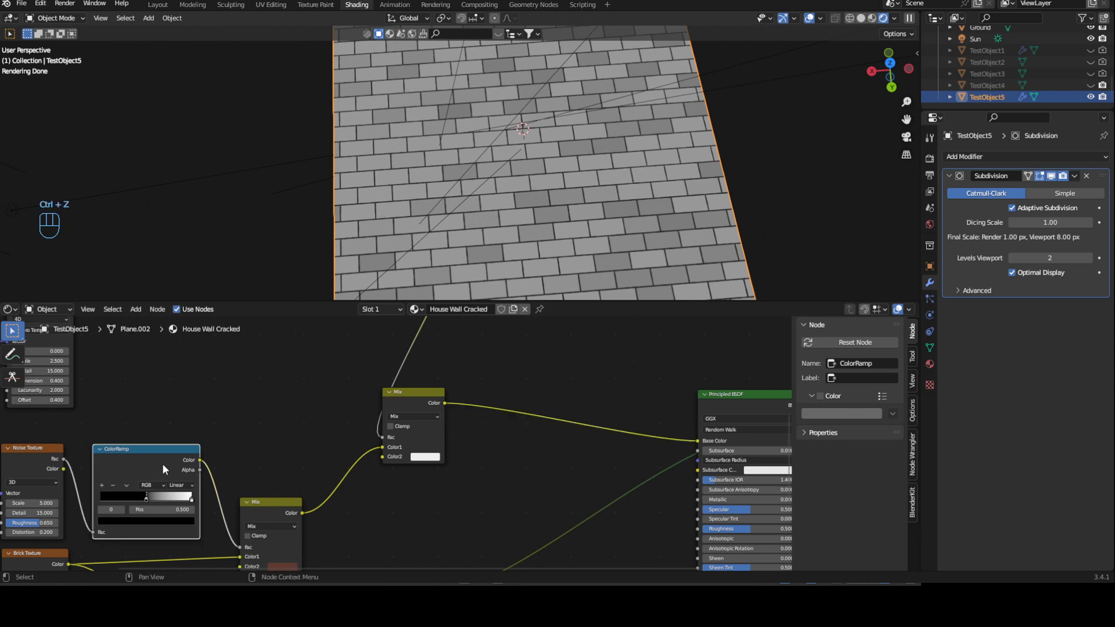
- Duplicate the brick noise ColorRamp and place the unconnected copy just below the plaster color Mix node
key(shift+d)
click(461, 497)
middle_drag(499, 436, 498, 398)
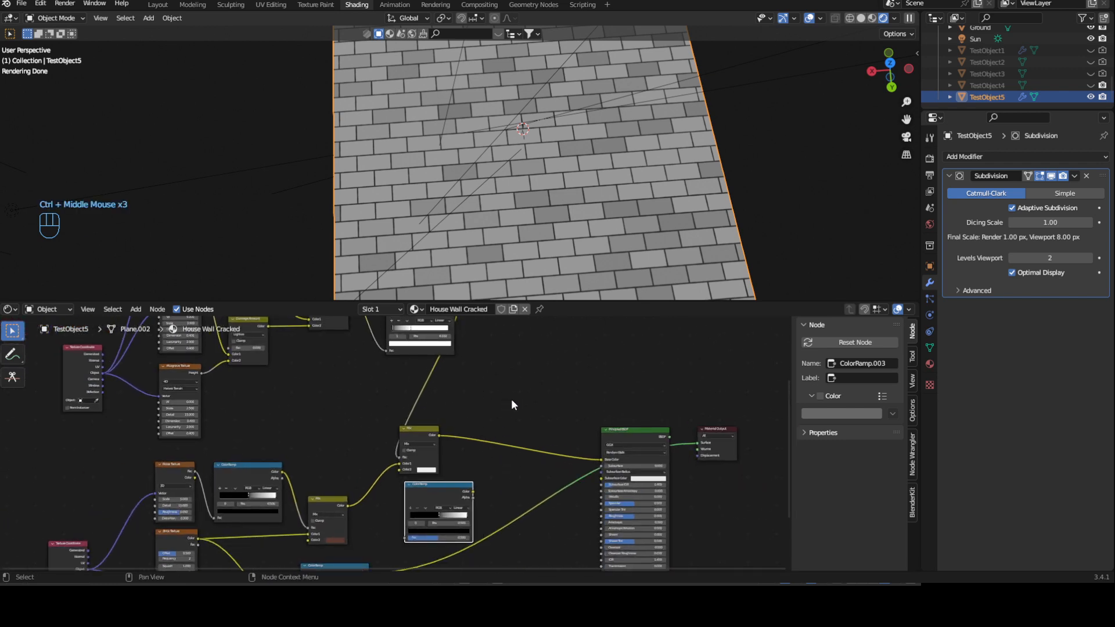
- Spread out the node tree by moving the shader and output nodes and the damage mask nodes farther from the plaster color Mix node
ctrl+middle_drag(549, 387, 557, 422)
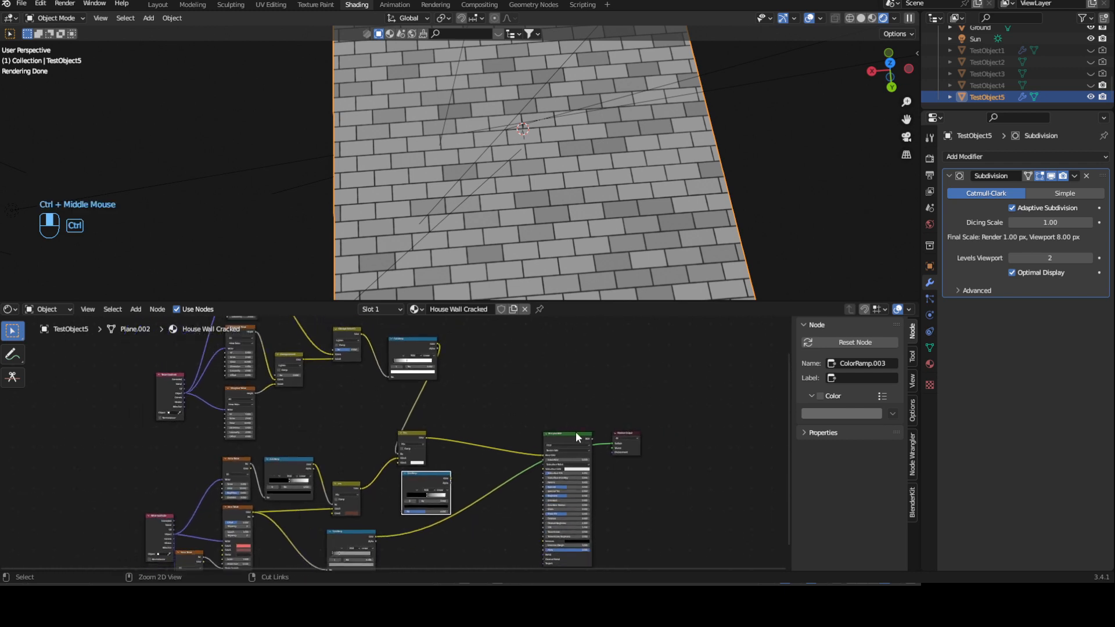
click(531, 399)
drag(531, 398, 692, 582)
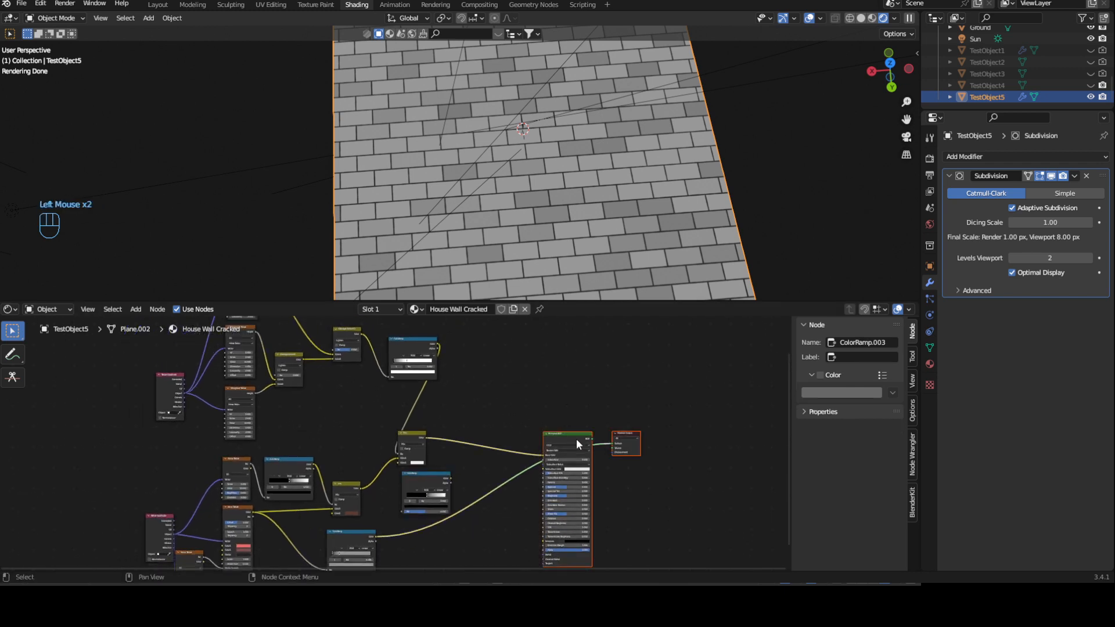
drag(566, 435, 675, 386)
middle_drag(500, 401, 559, 463)
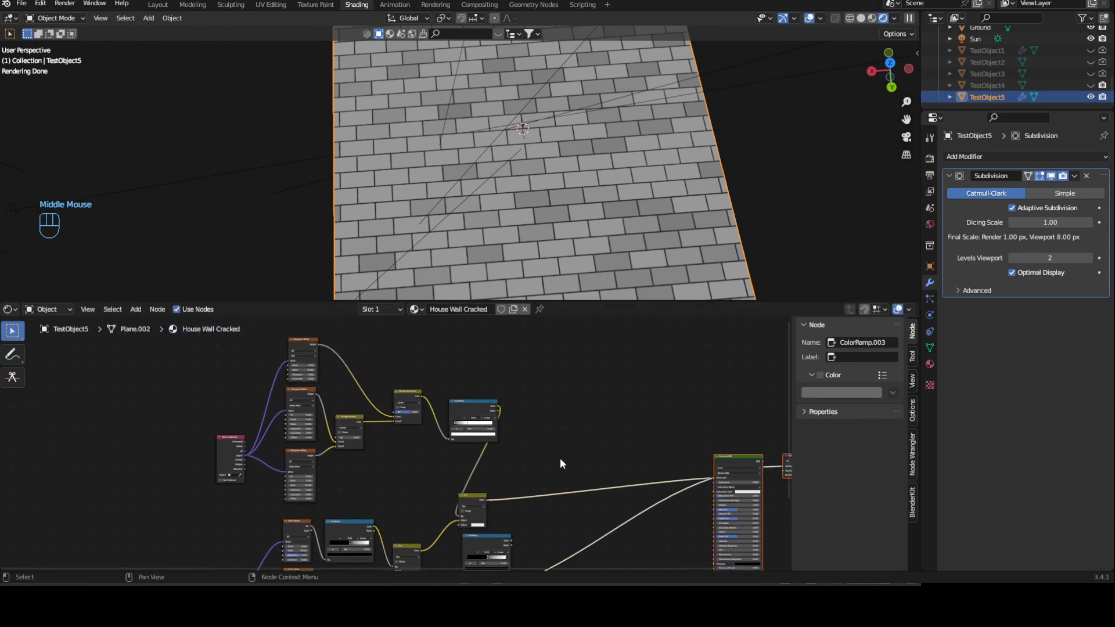
drag(168, 334, 476, 467)
drag(469, 402, 366, 414)
middle_drag(468, 466, 455, 428)
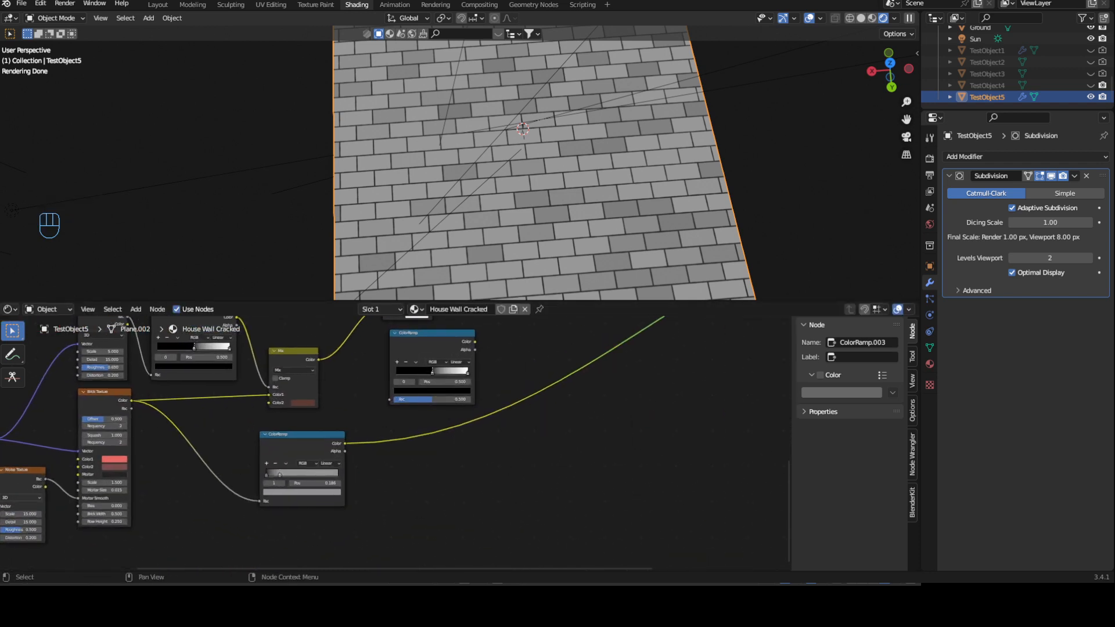
- Combine the duplicated ColorRamp with the Brick Texture's grey ColorRamp through a new Mix node
middle_drag(439, 341, 417, 381)
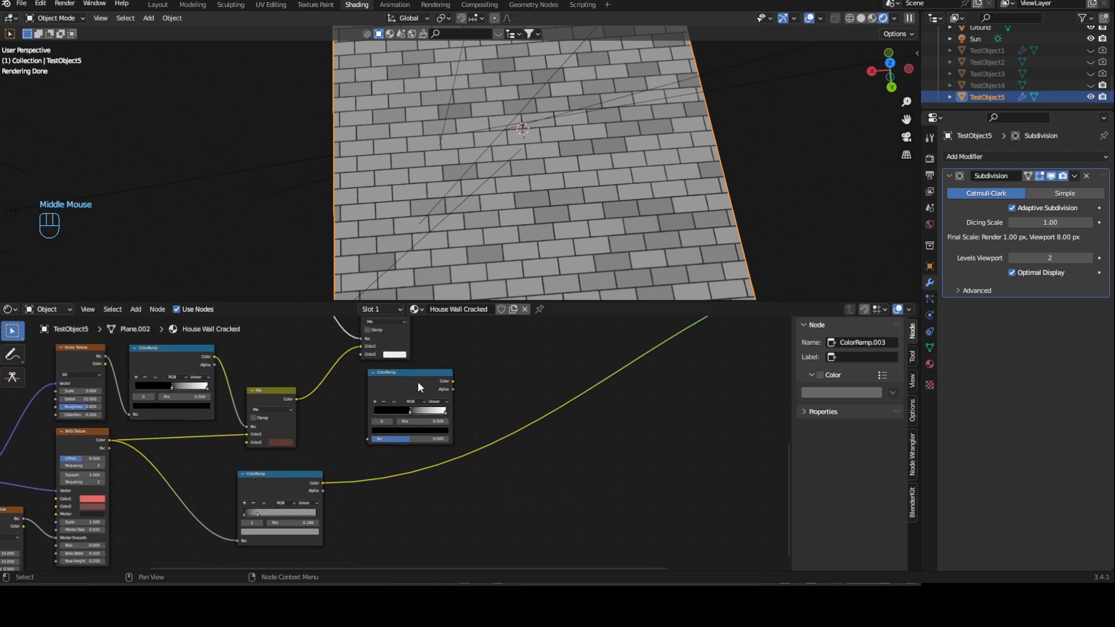
drag(416, 381, 403, 381)
shift+click(275, 495)
key(ctrl+KP_0)
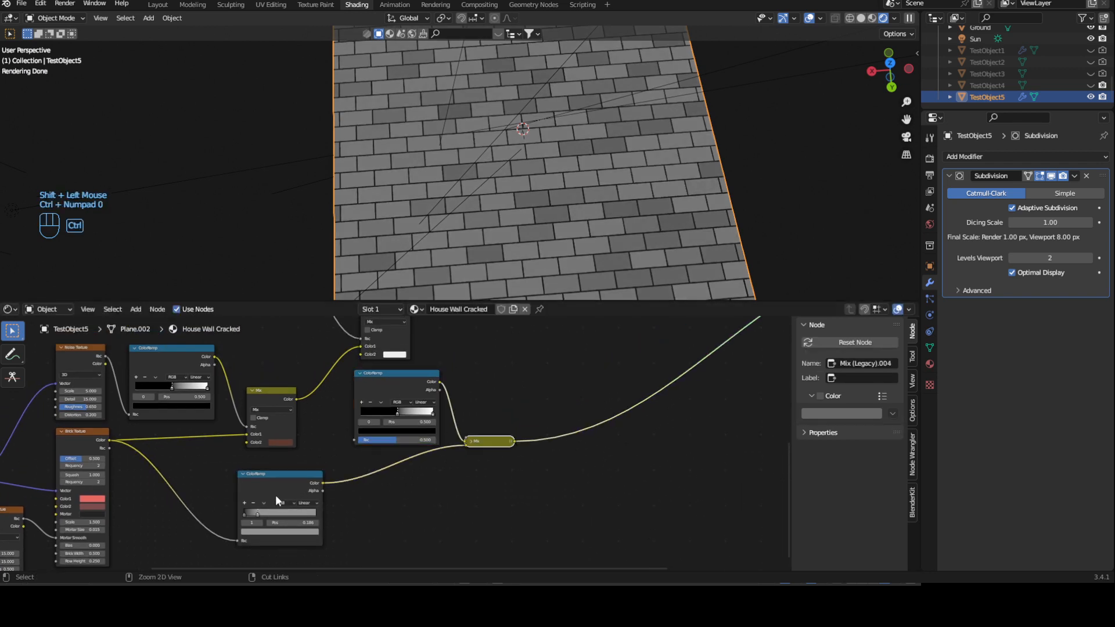
- Expand the new Mix node, route the Brick Texture's grey ColorRamp into Color1, and set Color2 to white
click(489, 450)
drag(492, 447, 502, 440)
drag(477, 485, 475, 477)
click(505, 487)
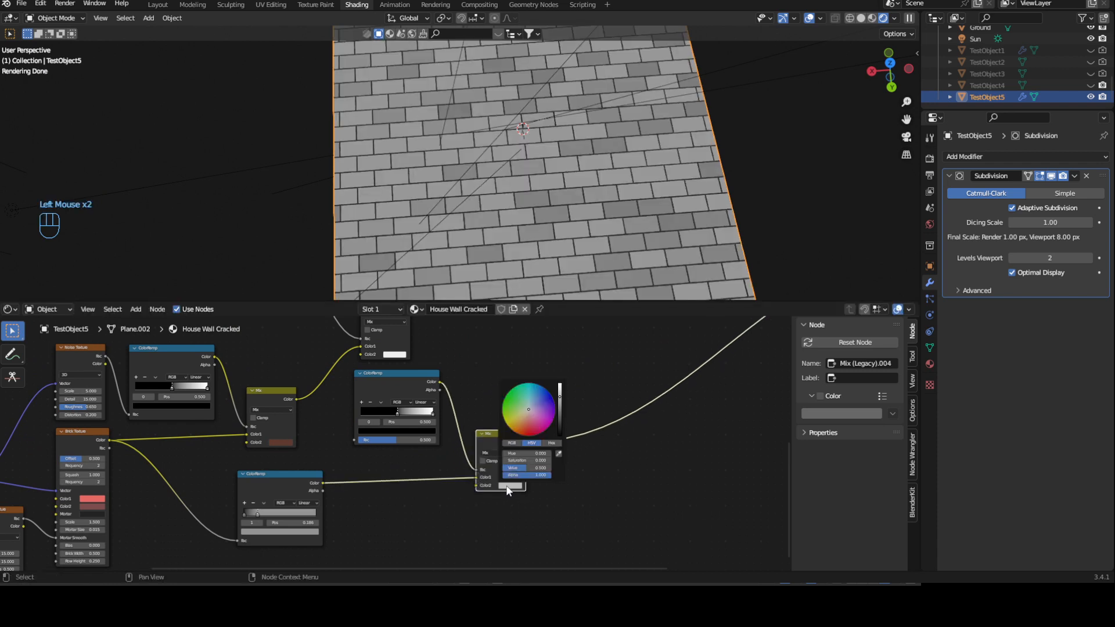
click(559, 387)
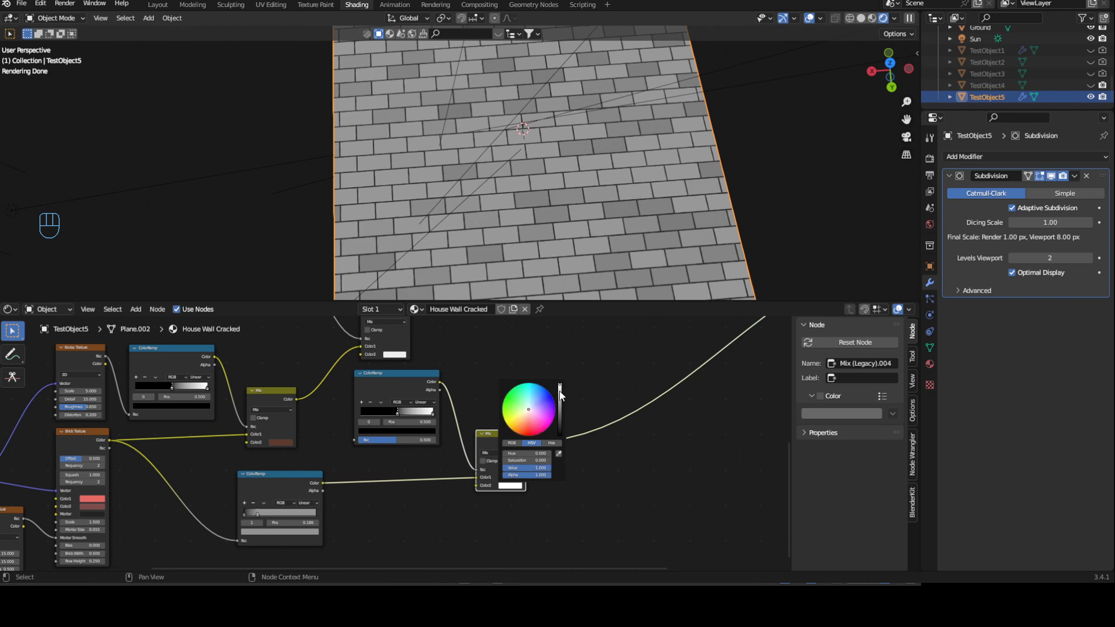
- Feed the plaster color Mix output into the duplicated ColorRamp's Fac and reposition that ColorRamp and the grayscale Mix node
middle_drag(421, 319, 438, 406)
drag(428, 398, 368, 526)
drag(445, 464, 527, 430)
drag(521, 527, 589, 492)
ctrl+middle_drag(487, 232, 503, 183)
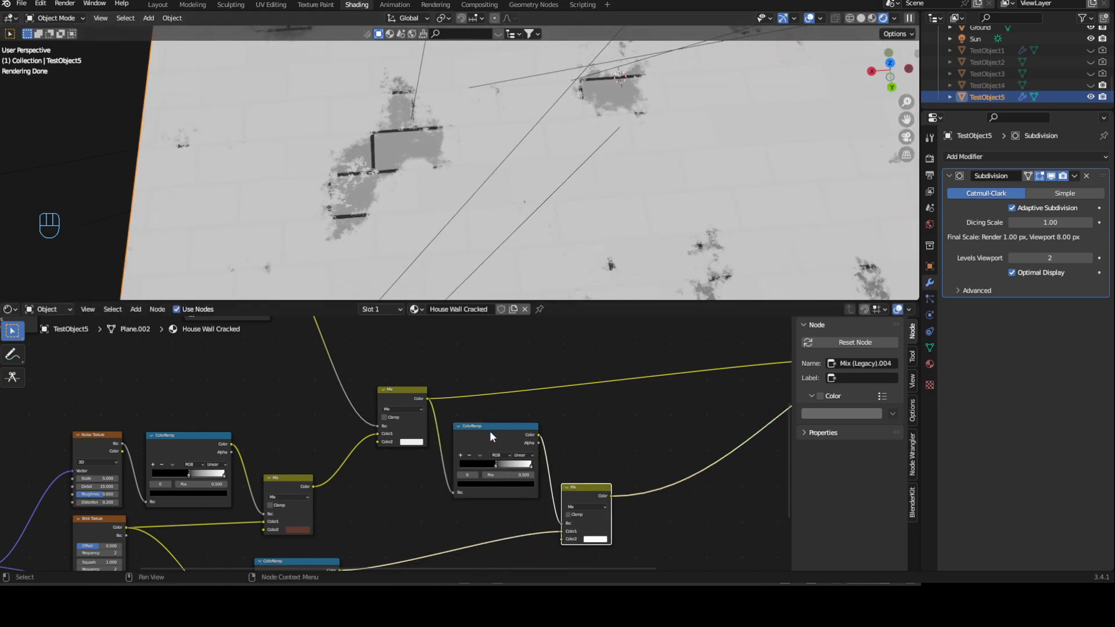
- Tighten the duplicated ColorRamp by moving its black stop to about 0.177 and its white stop to about 0.7
drag(495, 464, 433, 457)
drag(531, 463, 477, 463)
ctrl+middle_drag(545, 212, 569, 227)
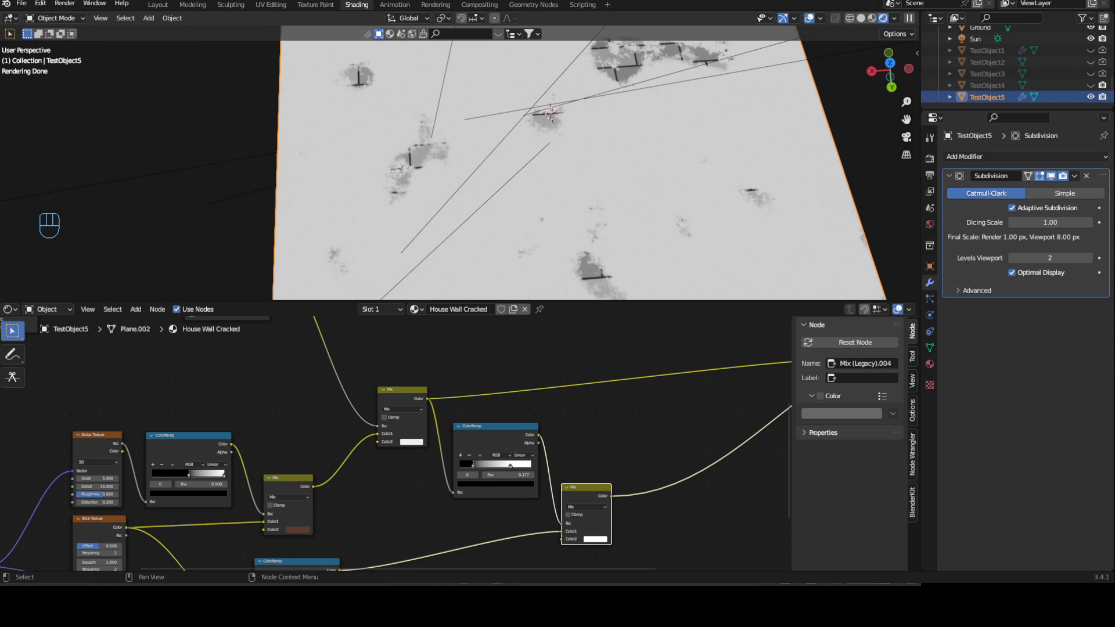
- Add a Bump node beside the grayscale Mix node, duplicate it, and insert the copy into the Mix node's output link
ctrl+middle_drag(651, 475, 651, 493)
middle_drag(618, 437, 458, 403)
key(shift+a)
text(bum)
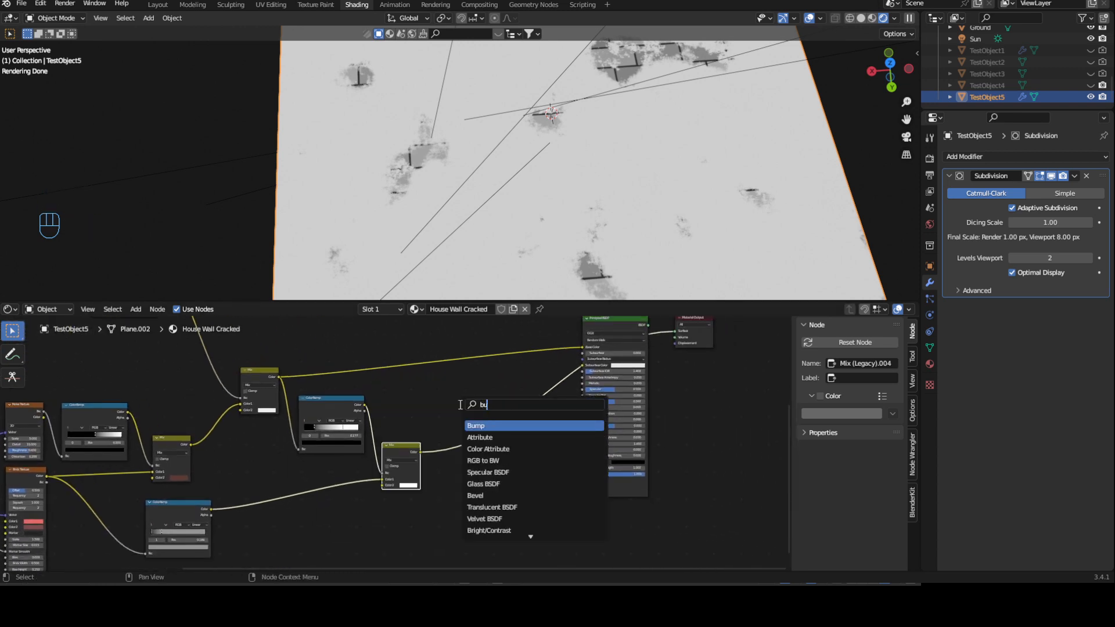
click(502, 425)
click(441, 406)
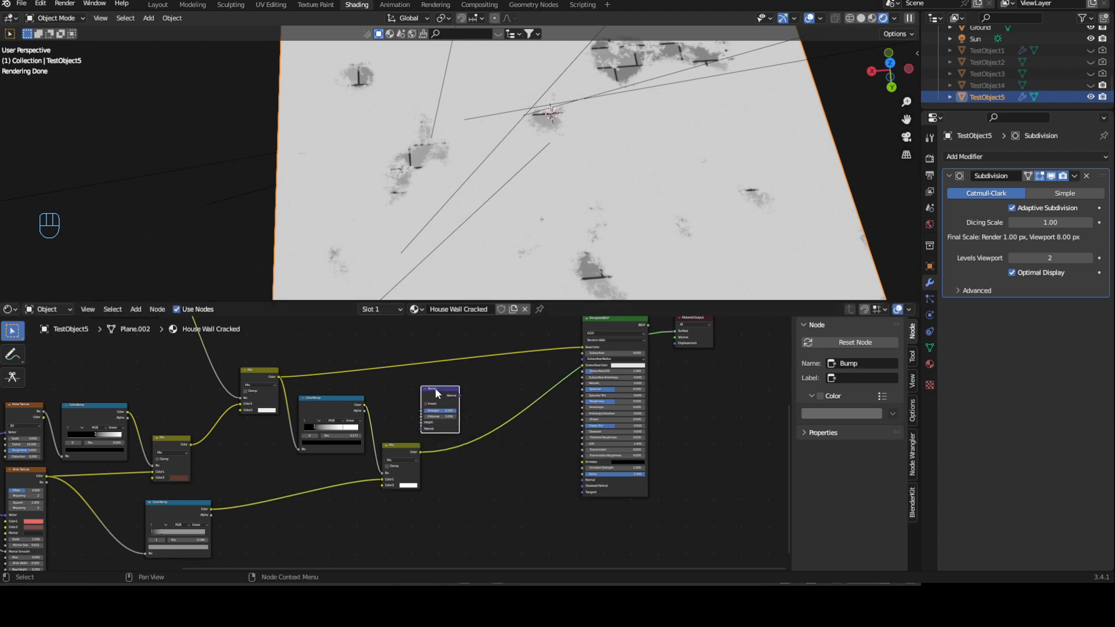
key(shift+d)
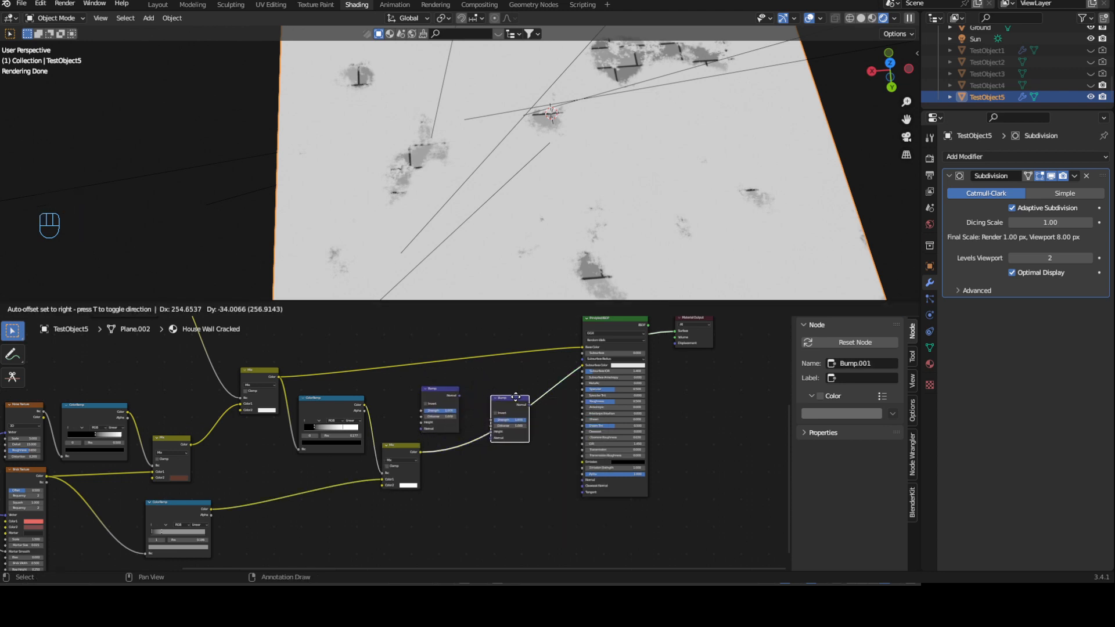
click(516, 402)
- Route the grayscale Mix color into the second Bump's Height and the first Bump's Normal output into its Normal input
ctrl+middle_drag(518, 476, 524, 444)
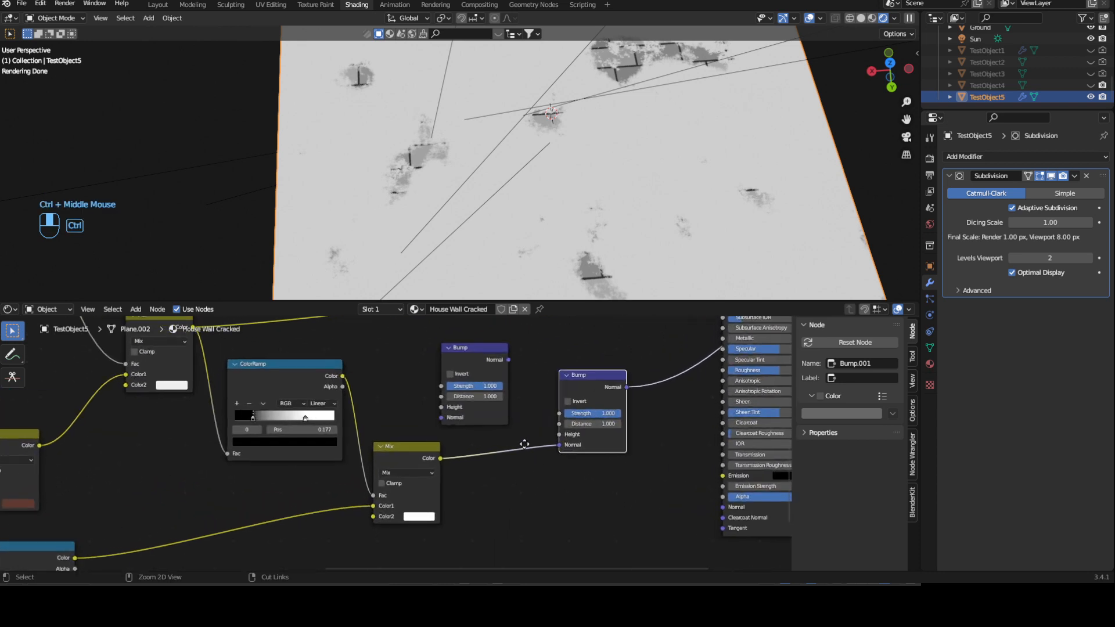
click(561, 440)
drag(559, 445, 559, 435)
drag(509, 360, 561, 445)
- Set the second Bump node's Strength to 0.1
click(602, 414)
key(BackSpace)
key(BackSpace)
text(0)
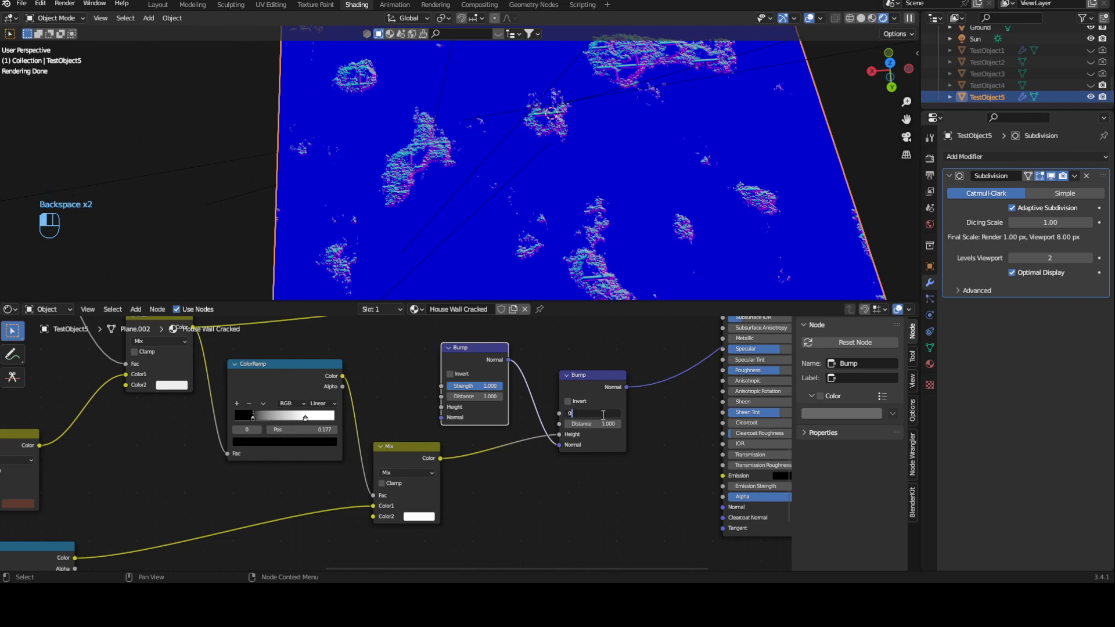
text(.1)
key(Return)
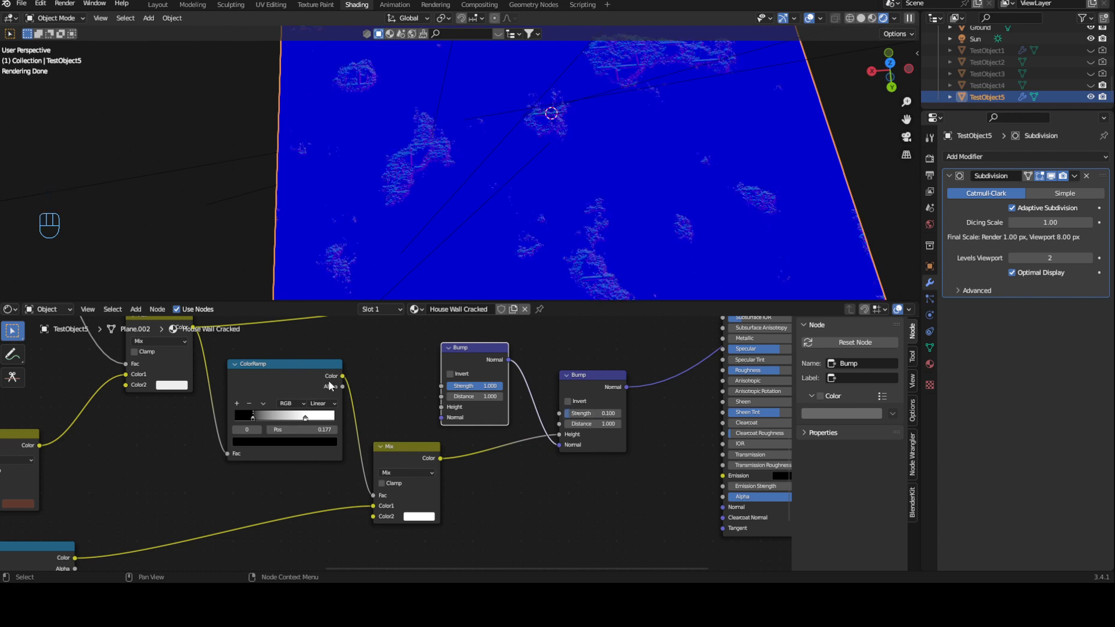
- Link the plaster color Mix to the first Bump's Height, feed the second Bump into the Principled BSDF's Normal, and preview the shader
middle_drag(255, 340, 234, 371)
drag(212, 366, 460, 448)
middle_drag(522, 435, 323, 413)
drag(312, 427, 416, 498)
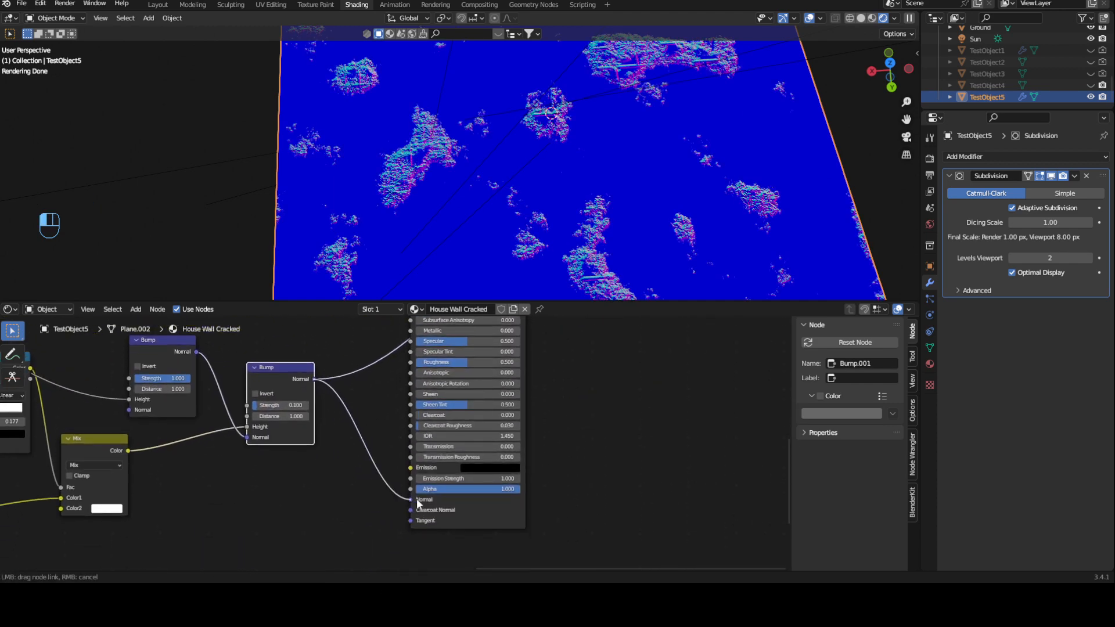
ctrl+shift+click(482, 514)
middle_drag(291, 487, 515, 514)
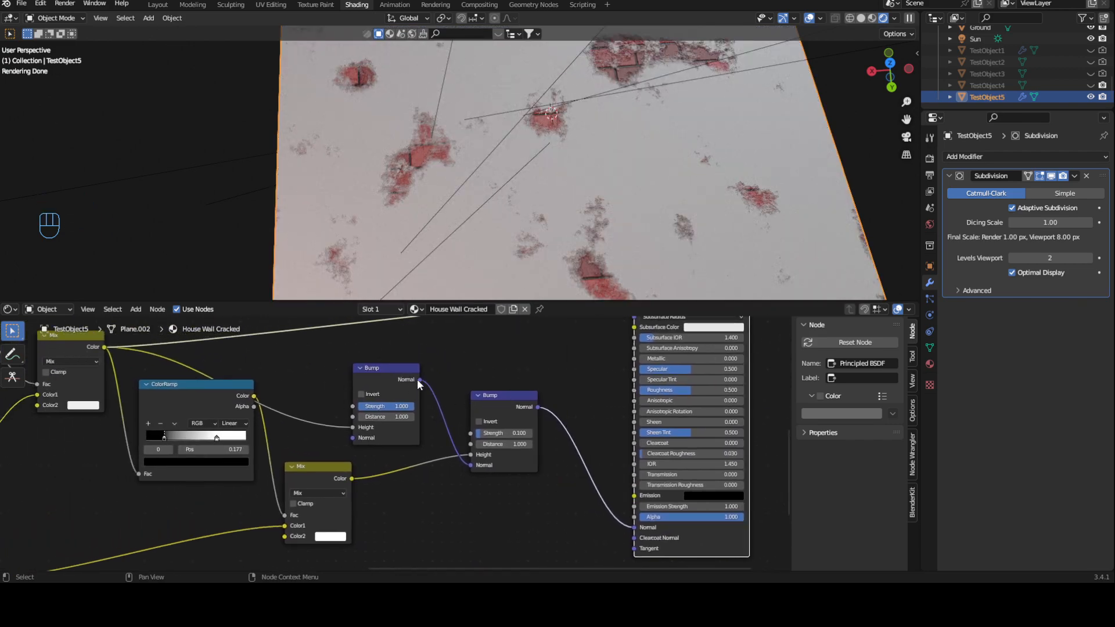
- Examine the bump shading around the exposed brick patches and plaster edges, both close up and across the wall
middle_drag(413, 267, 512, 167)
scroll(406, 159, up, 4)
ctrl+middle_drag(586, 132, 565, 222)
middle_drag(551, 514, 326, 447)
scroll(580, 206, up, 2)
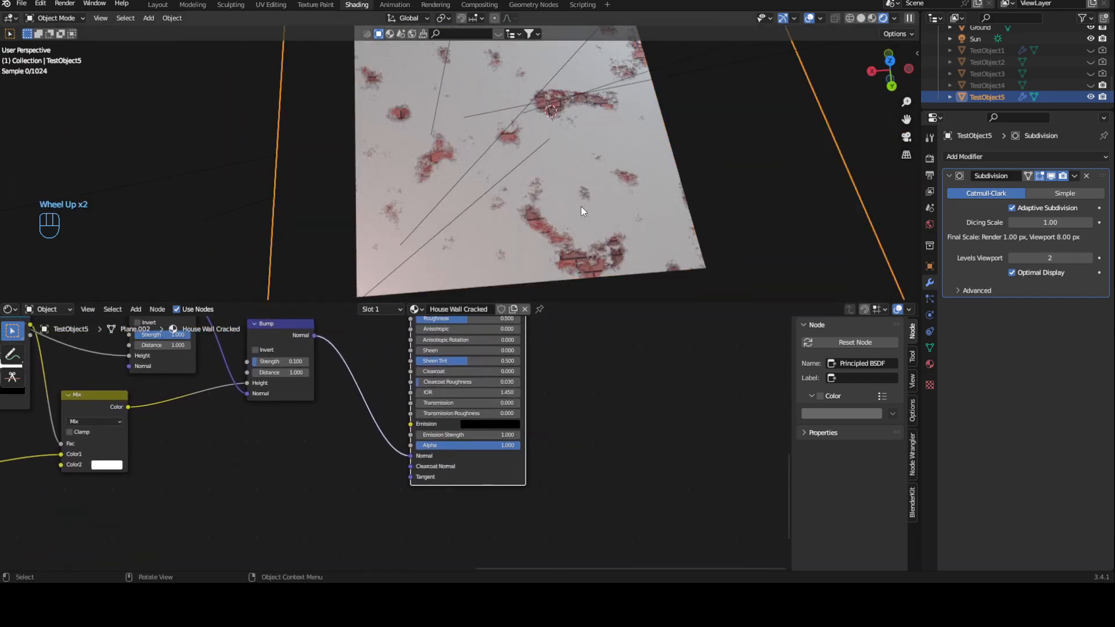
scroll(580, 206, up, 2)
shift+middle_drag(605, 215, 559, 226)
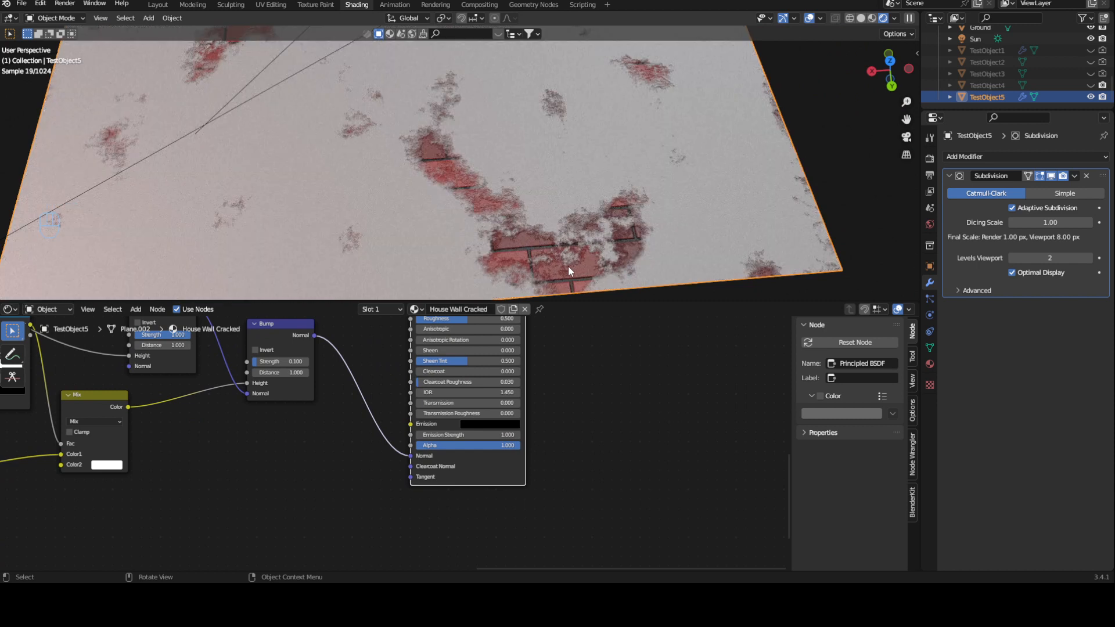
scroll(541, 257, up, 2)
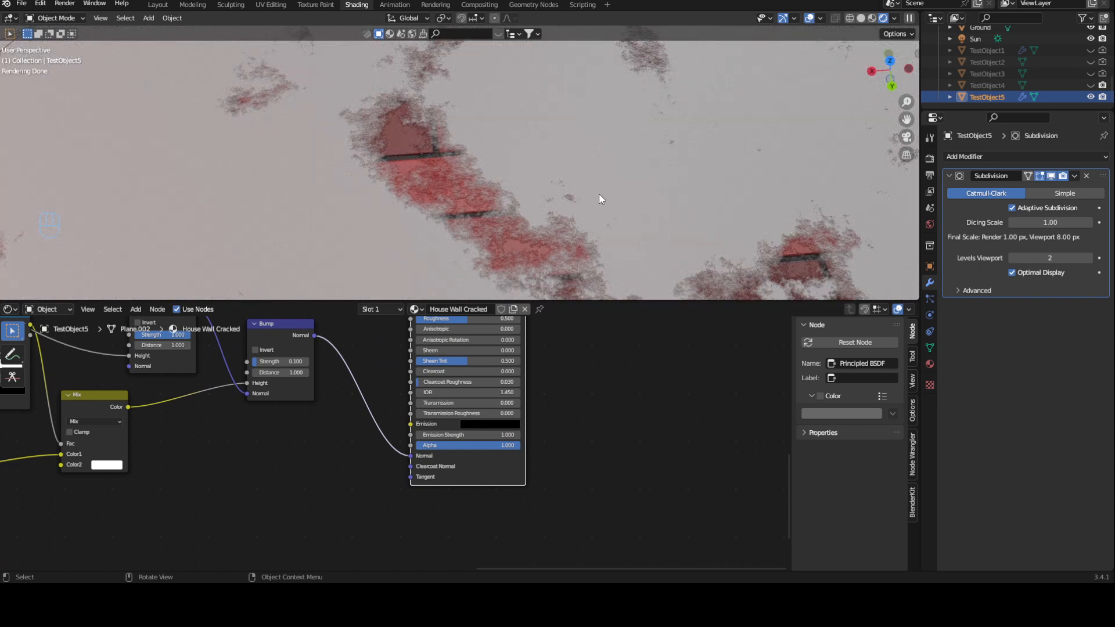
scroll(632, 193, down, 5)
shift+middle_drag(564, 232, 560, 194)
middle_drag(218, 491, 171, 493)
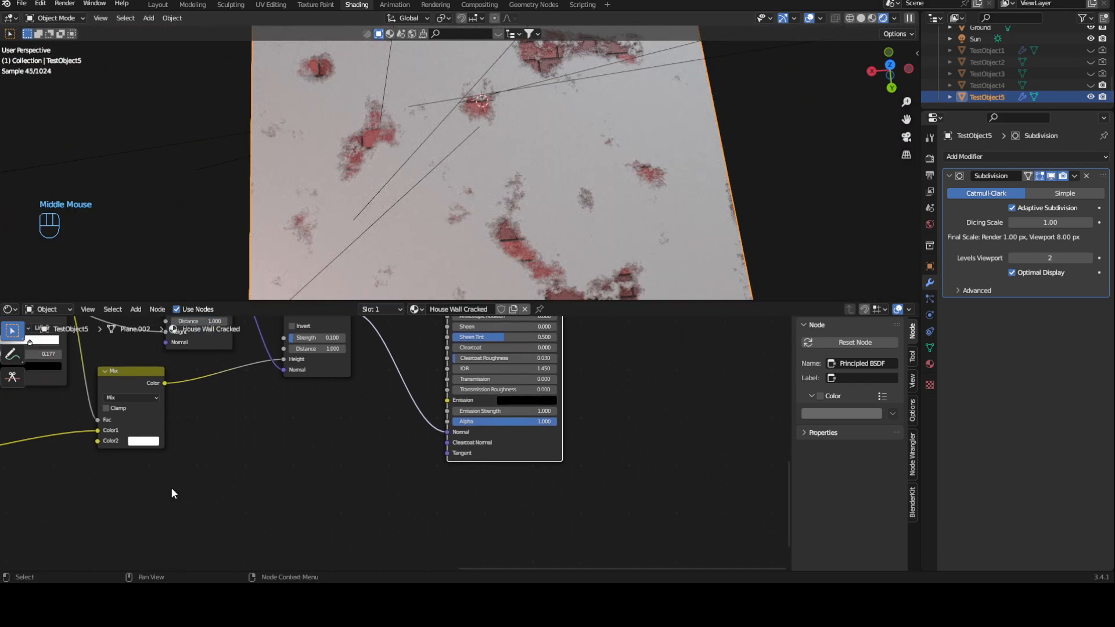
- Add a Displacement node below the Bump nodes and connect it to the Material Output's Displacement input
middle_drag(669, 465, 599, 497)
ctrl+middle_drag(553, 460, 500, 481)
middle_drag(543, 413, 614, 459)
key(shift+a)
text(dis)
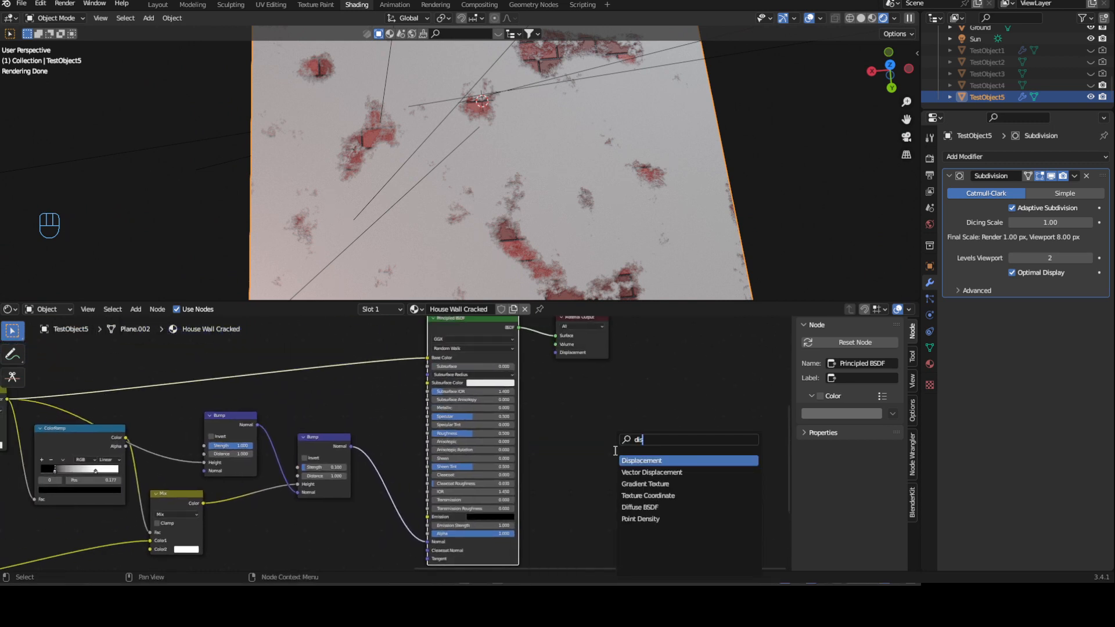
key(Return)
click(322, 541)
drag(339, 536, 556, 352)
middle_drag(365, 538, 497, 450)
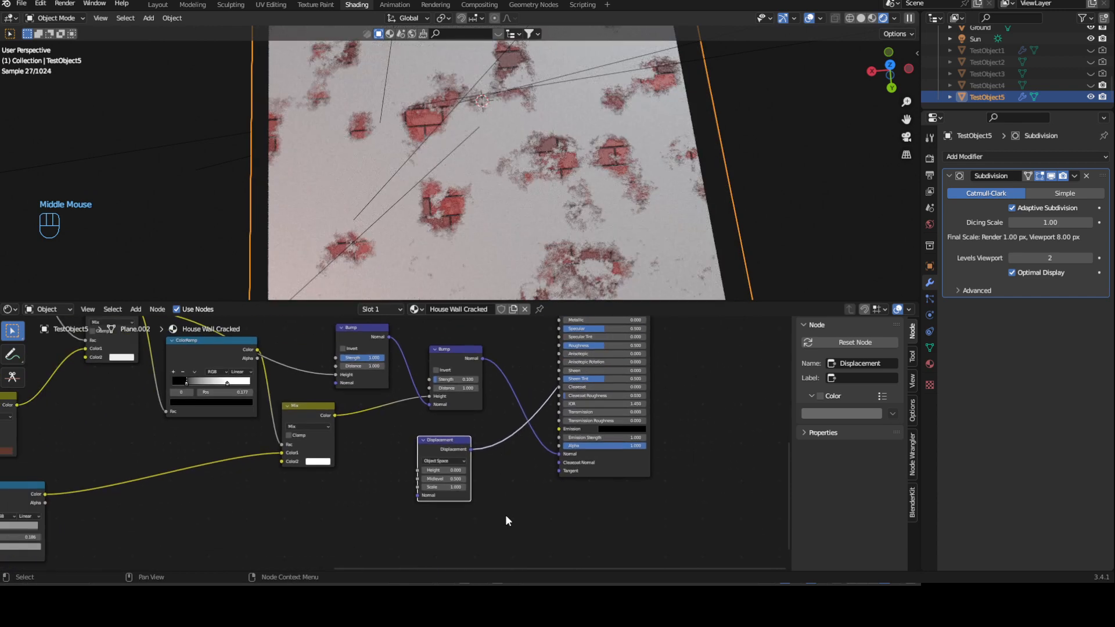
- Connect the plaster color Mix output to the Displacement node's Scale input
ctrl+middle_drag(508, 520, 516, 460)
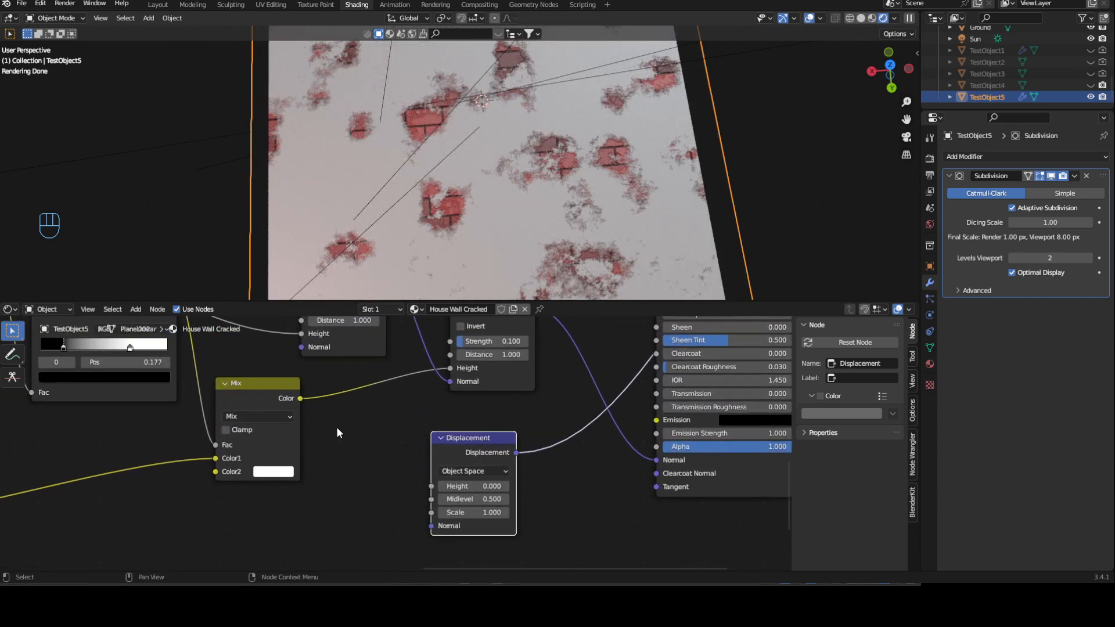
middle_drag(366, 389, 203, 405)
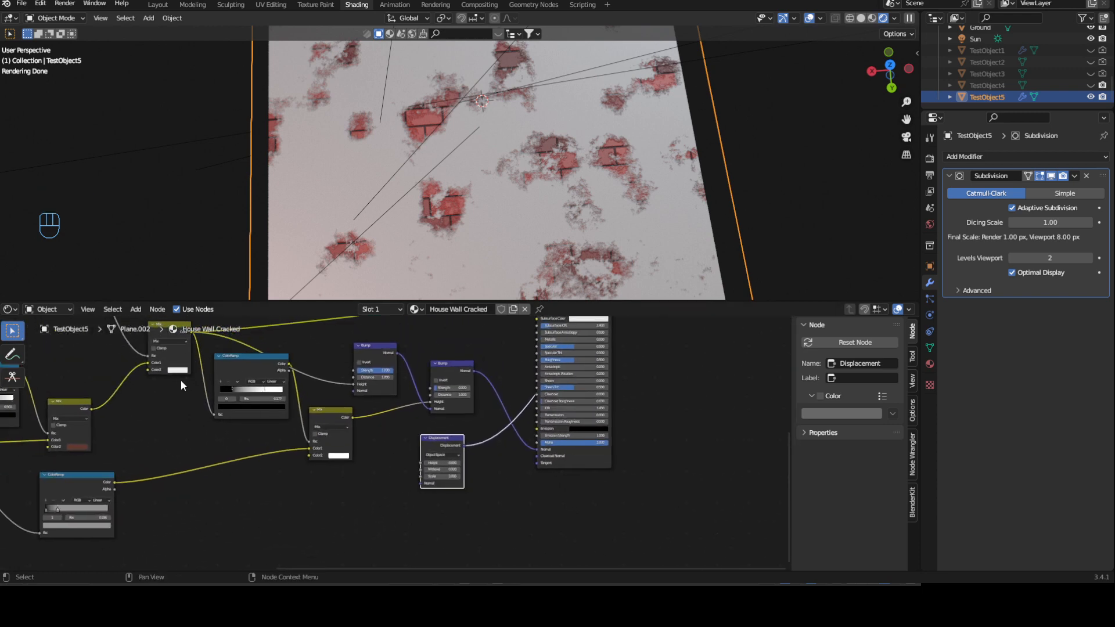
middle_drag(190, 333, 194, 352)
drag(195, 351, 430, 496)
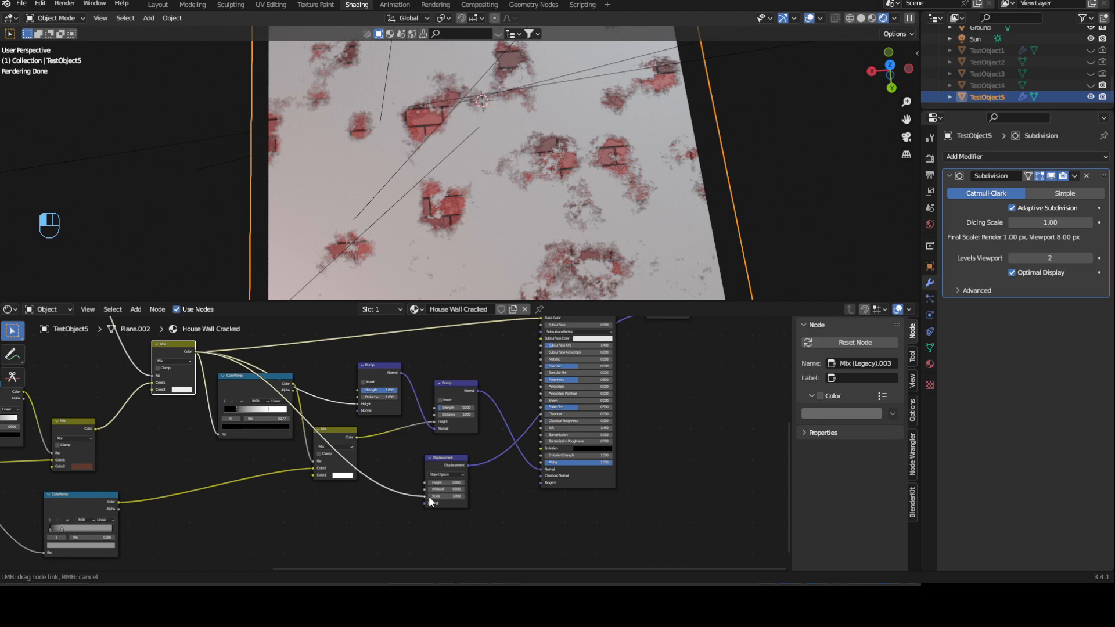
drag(430, 496, 428, 496)
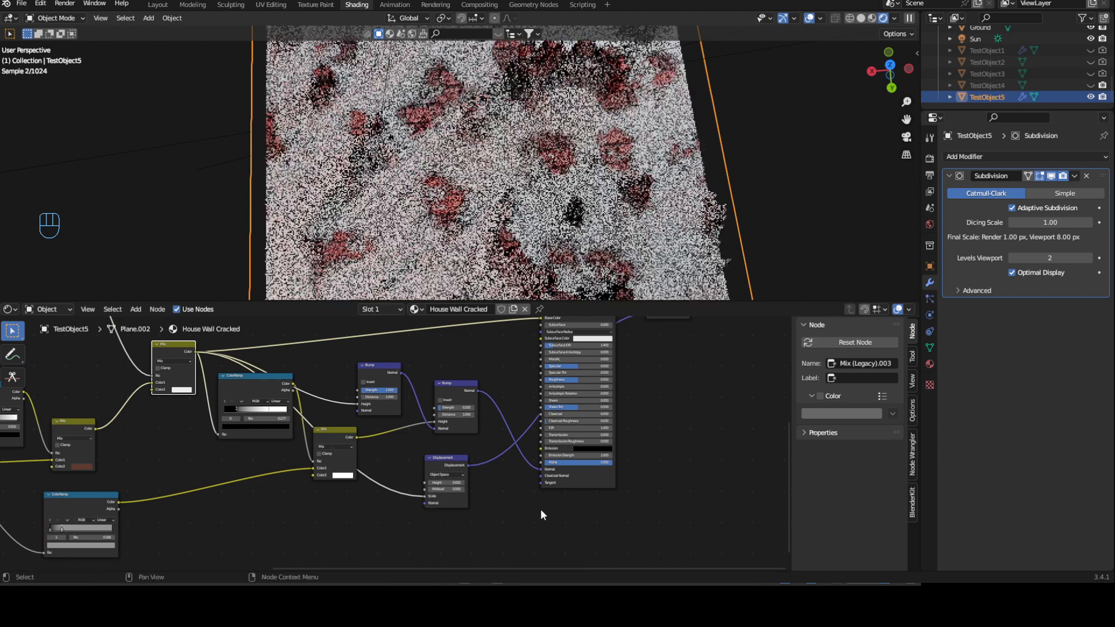
- Set the Displacement node's Midlevel to 0.001 and check the wall's relief around a damaged brick patch
ctrl+middle_drag(497, 522, 523, 499)
middle_drag(525, 142, 553, 162)
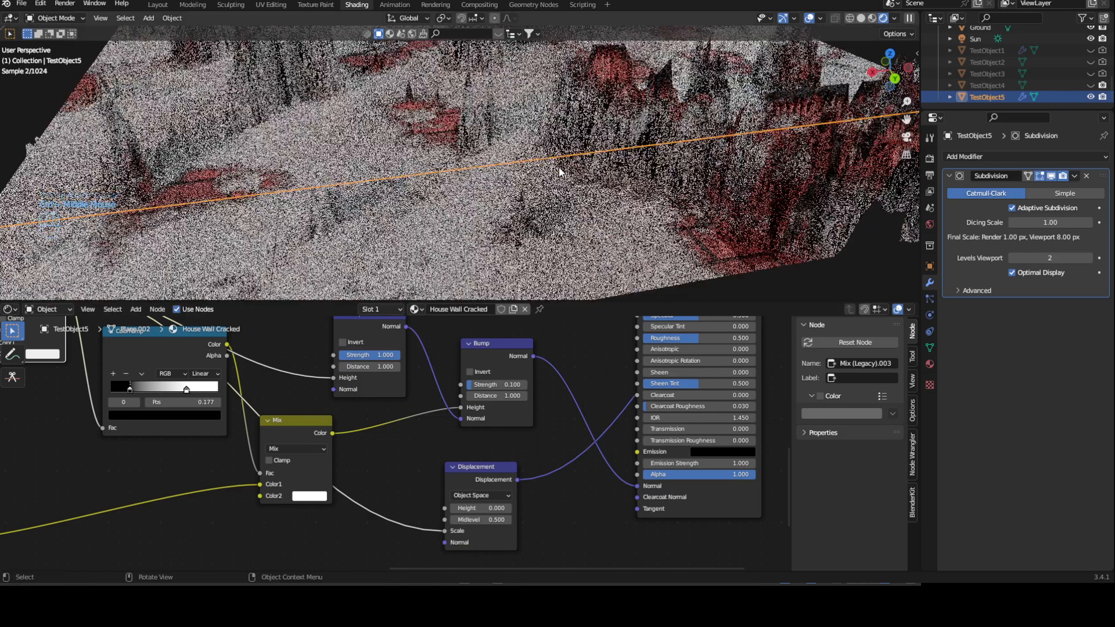
middle_drag(540, 516, 481, 451)
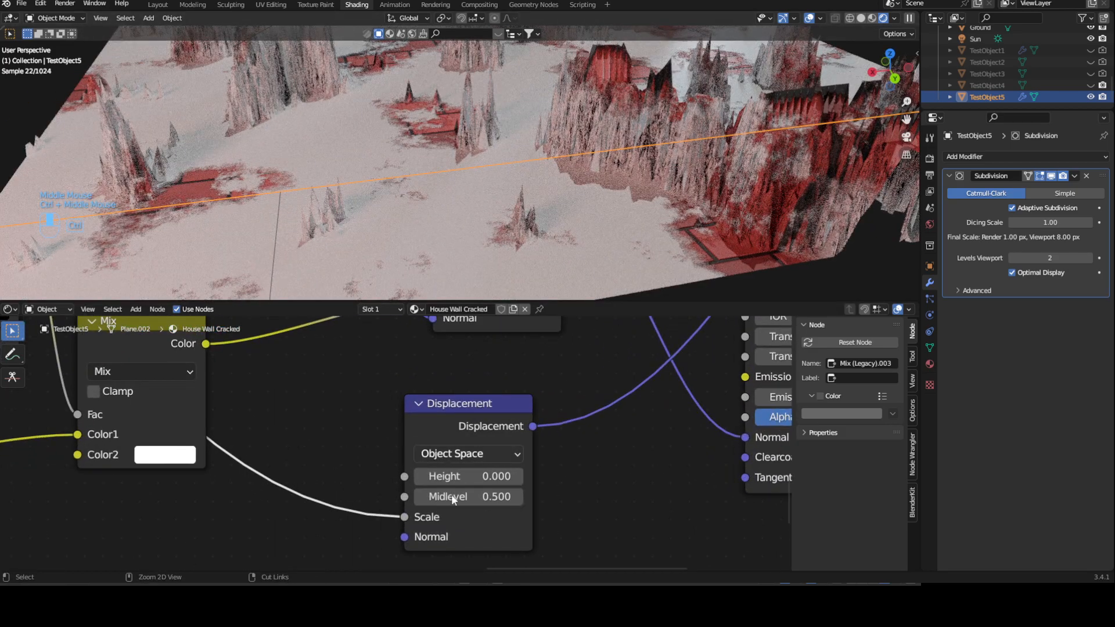
click(477, 495)
click(477, 494)
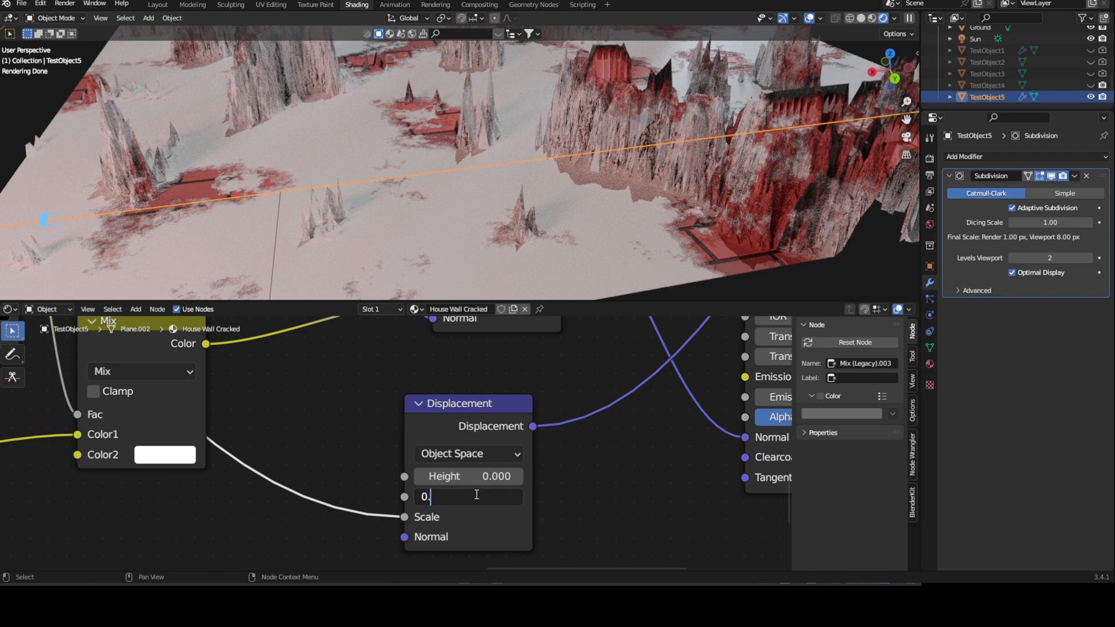
key(Return)
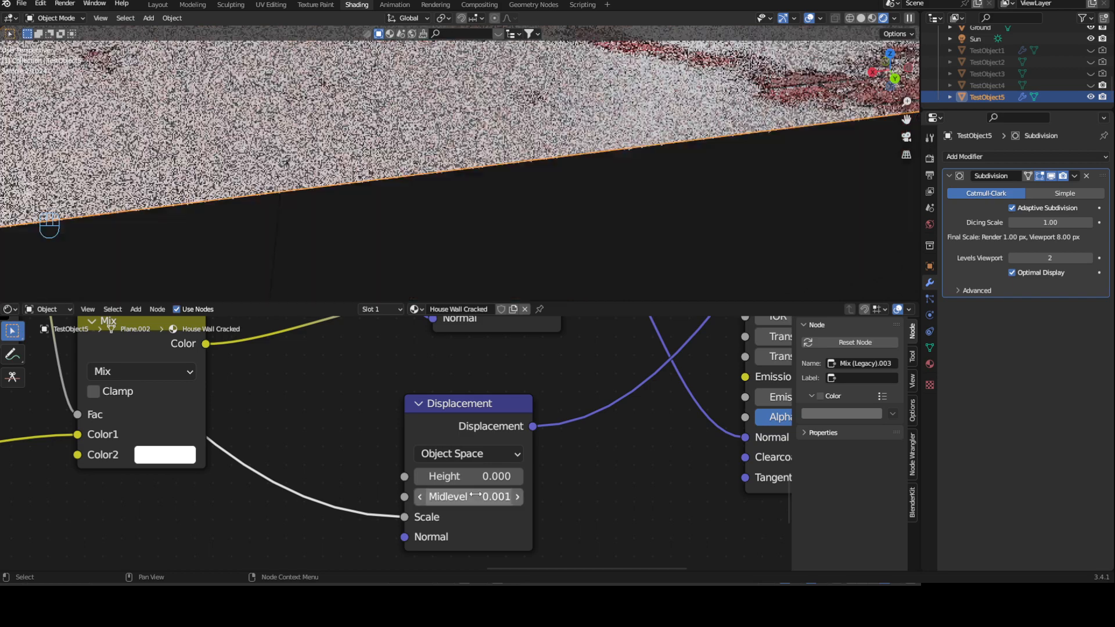
shift+middle_drag(532, 165, 500, 260)
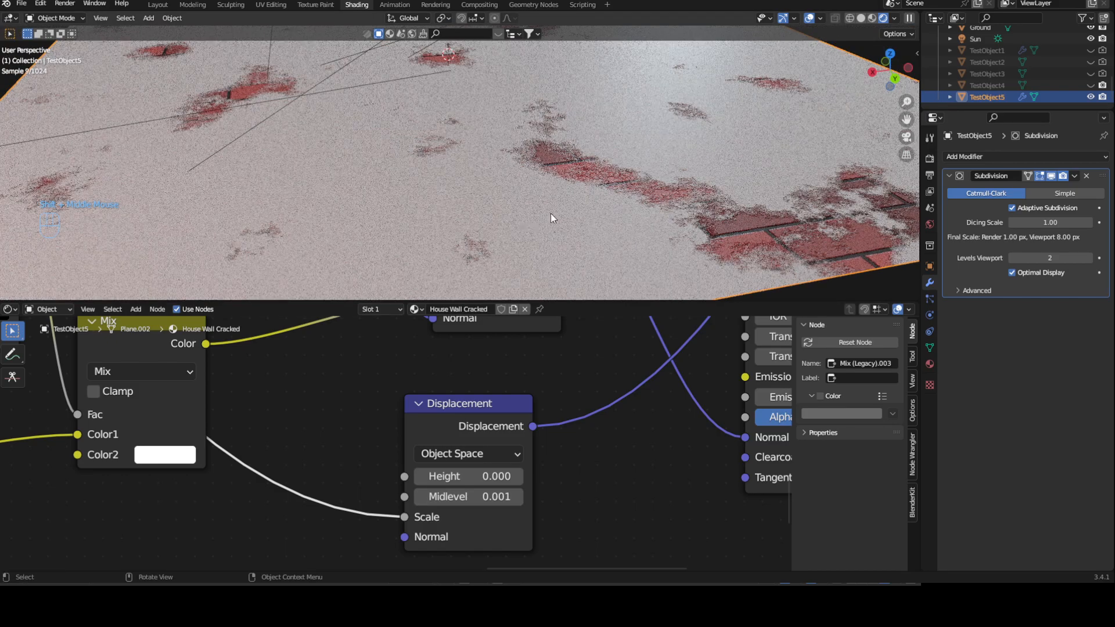
ctrl+middle_drag(642, 238, 545, 211)
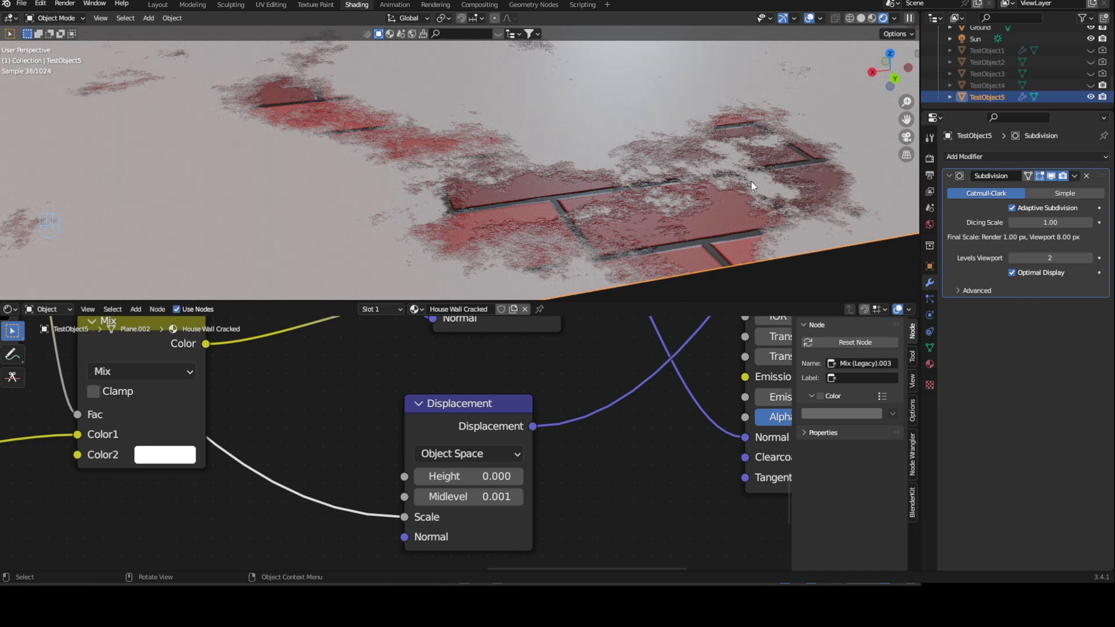
- Set the Displacement node's Midlevel to 0.003 and check the wall from farther away
click(497, 497)
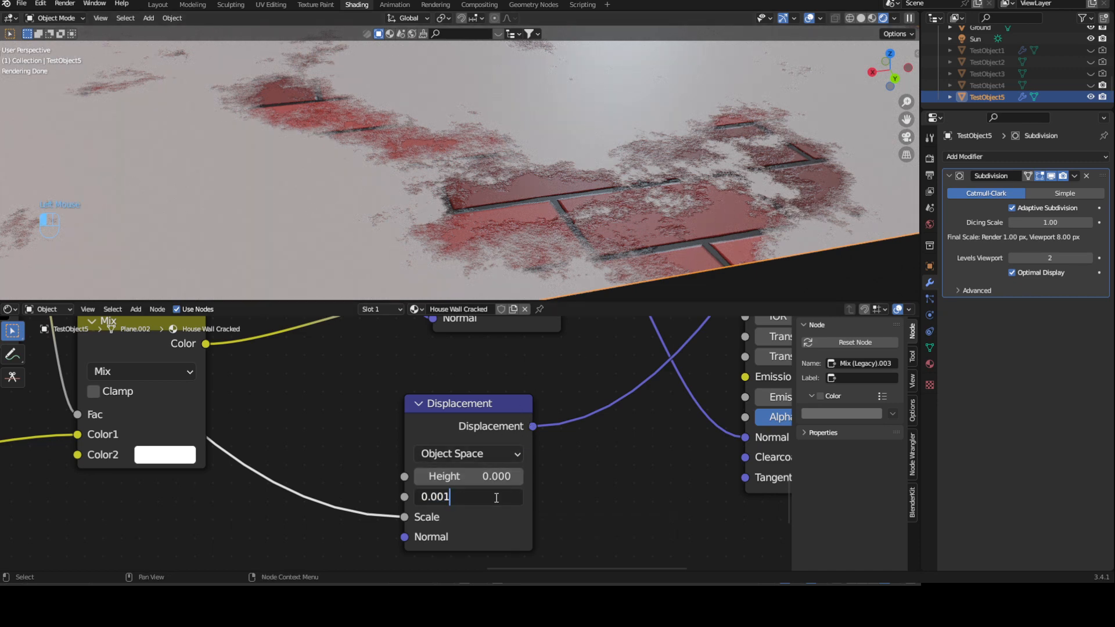
text(3)
key(Return)
ctrl+middle_drag(518, 163, 360, 218)
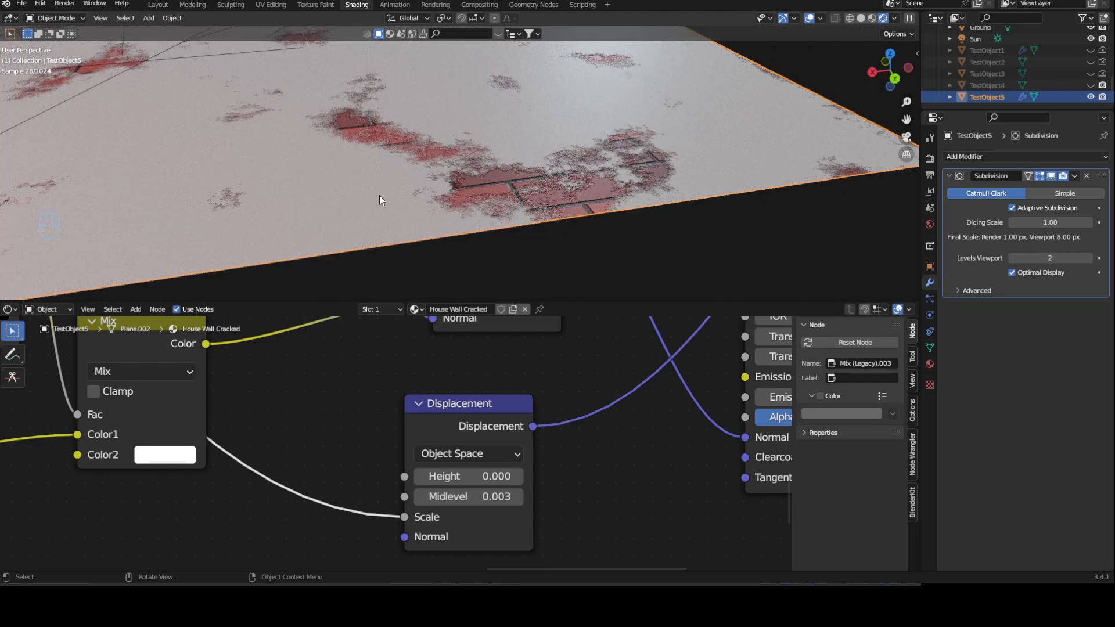
middle_drag(323, 421, 447, 452)
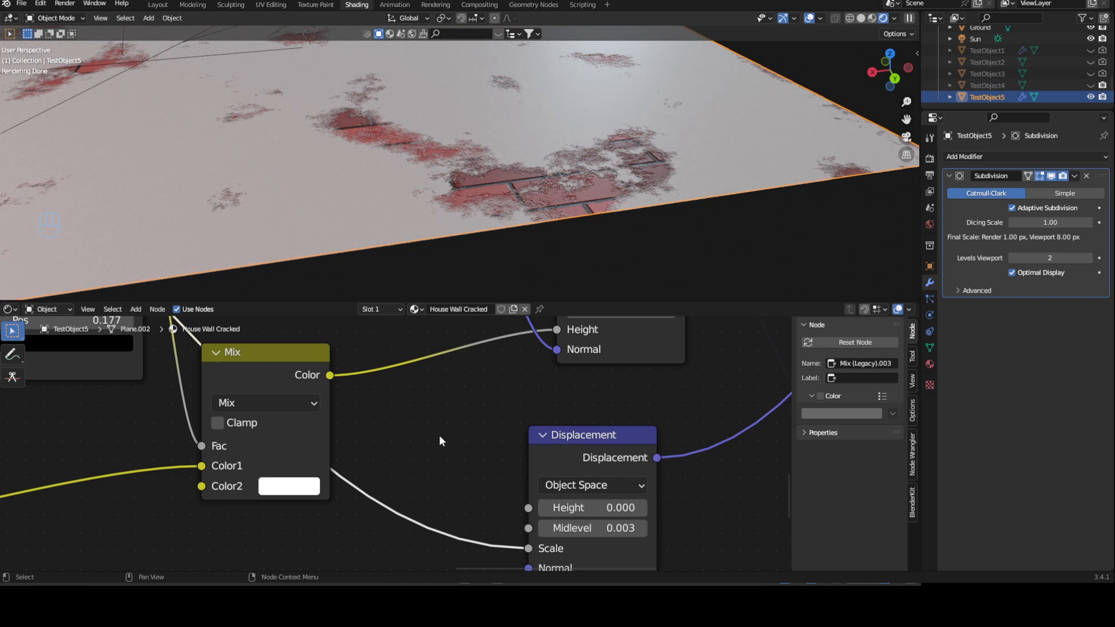
shift+middle_drag(471, 447, 337, 505)
middle_drag(627, 362, 458, 483)
middle_drag(511, 406, 412, 499)
middle_drag(518, 484, 672, 389)
middle_drag(274, 550, 645, 318)
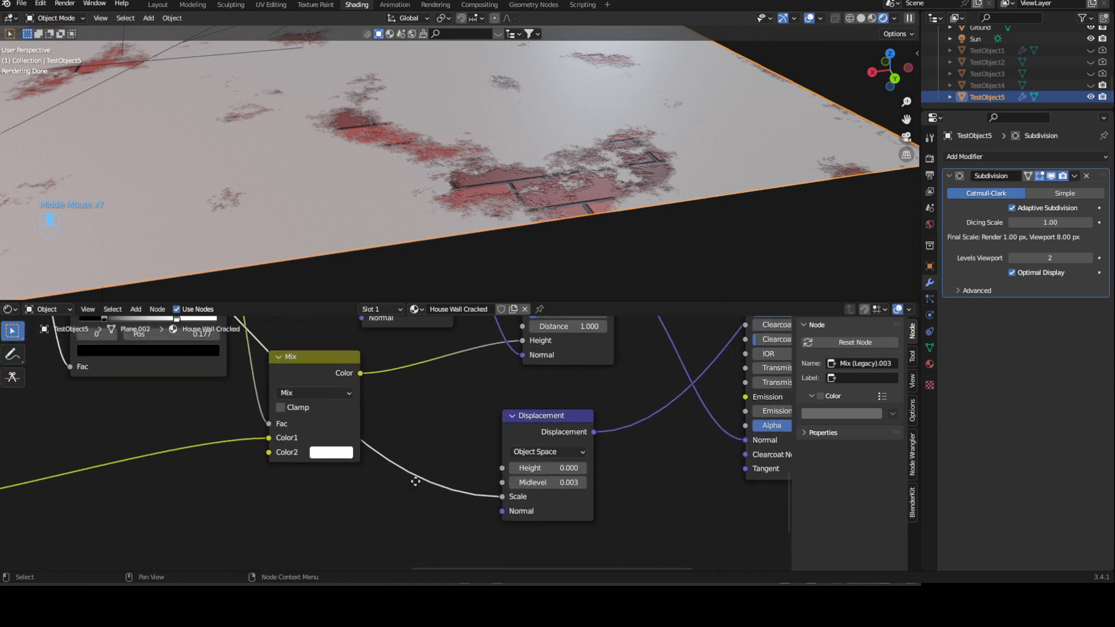
middle_drag(446, 425, 480, 472)
key(shift+a)
mouse_move(481, 466)
click(535, 451)
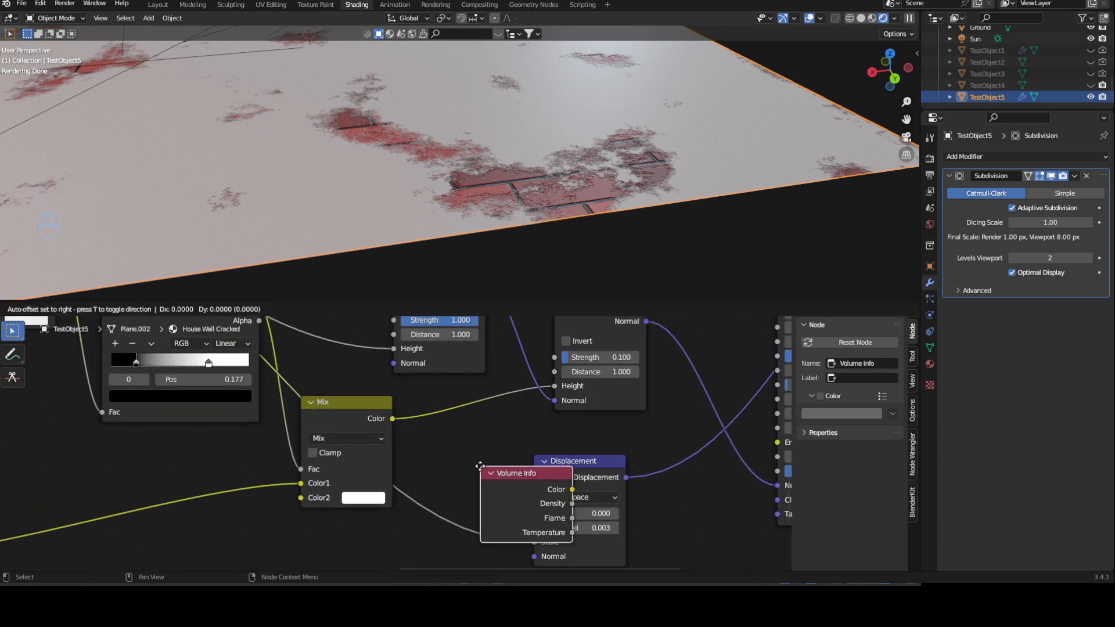
click(295, 538)
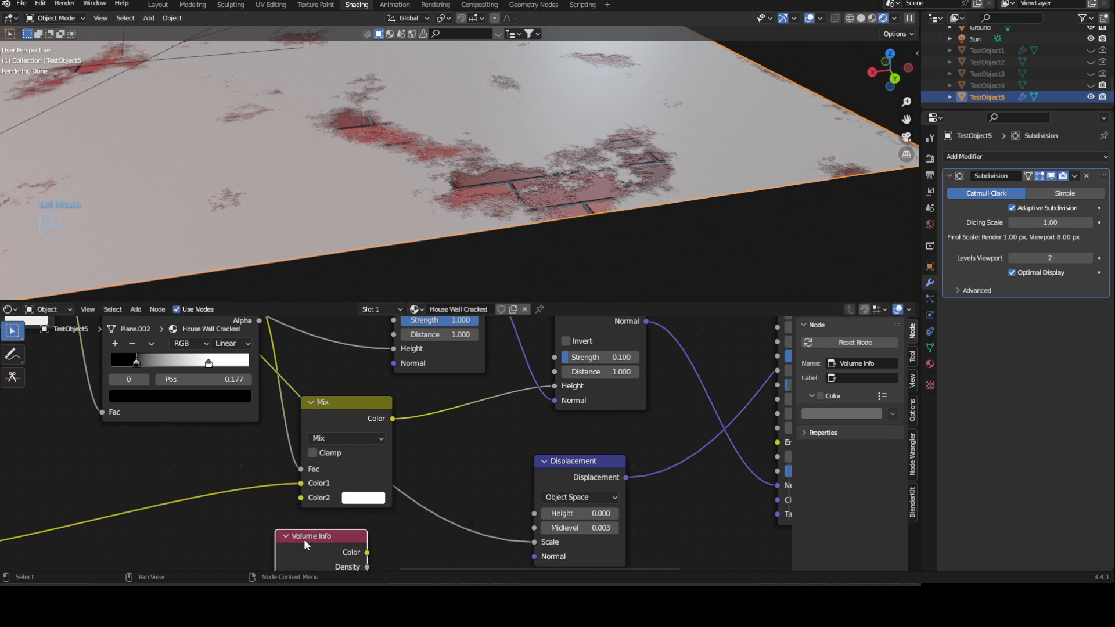
key(Delete)
- Insert an Invert node on the link into the Displacement node's Scale input and check the relief around the brick patches
key(shift+a)
click(443, 448)
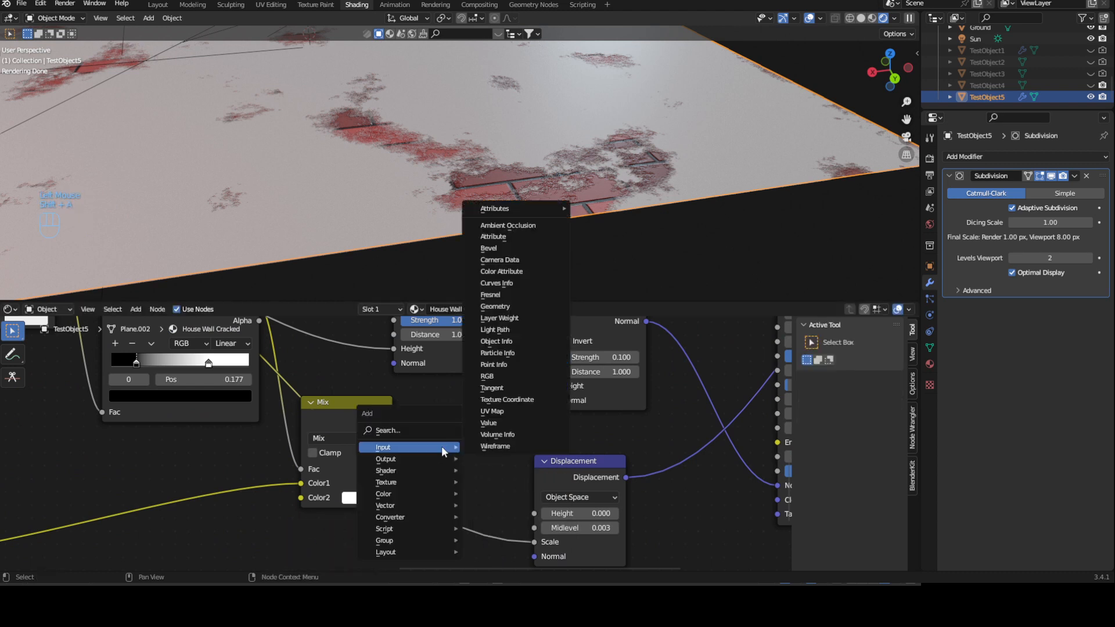
click(407, 430)
text(inver)
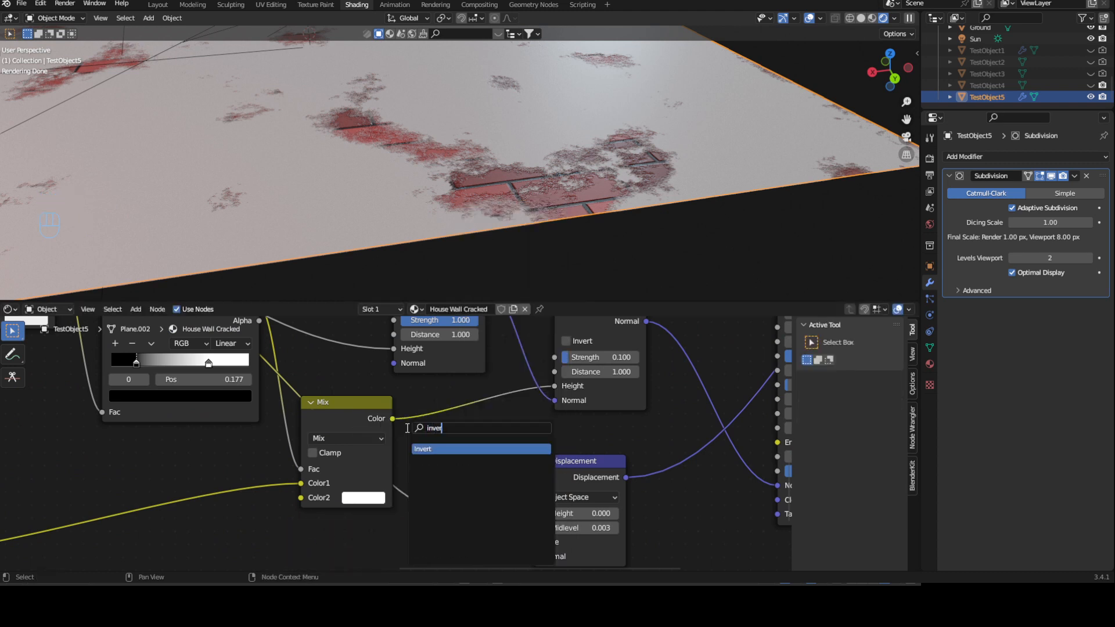
click(448, 449)
click(432, 489)
ctrl+middle_drag(514, 431, 502, 442)
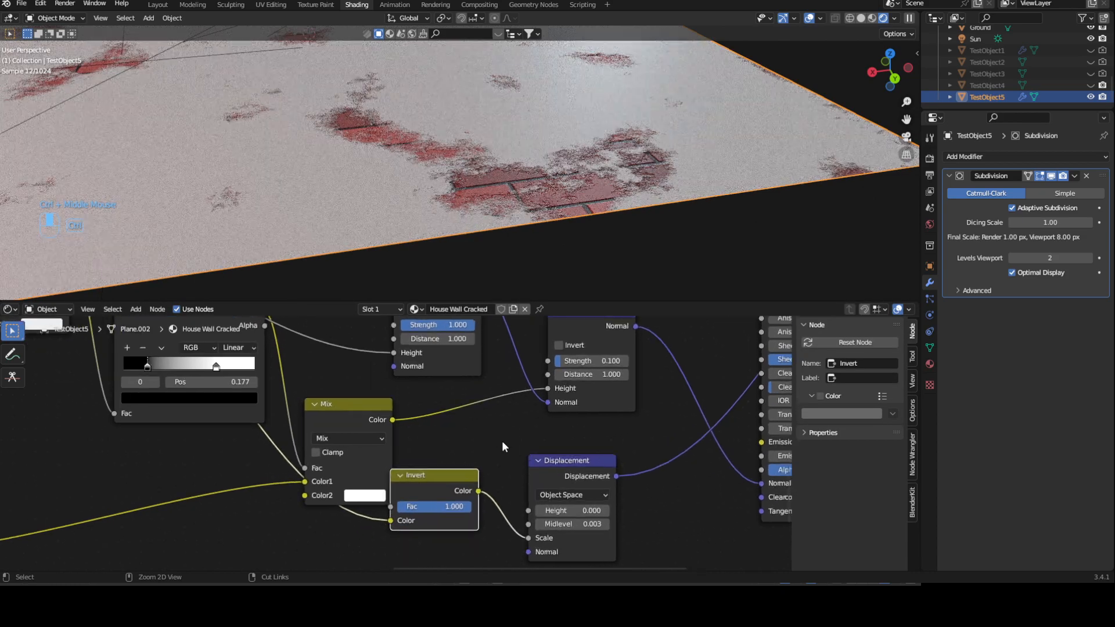
middle_drag(514, 199, 483, 226)
scroll(612, 116, up, 6)
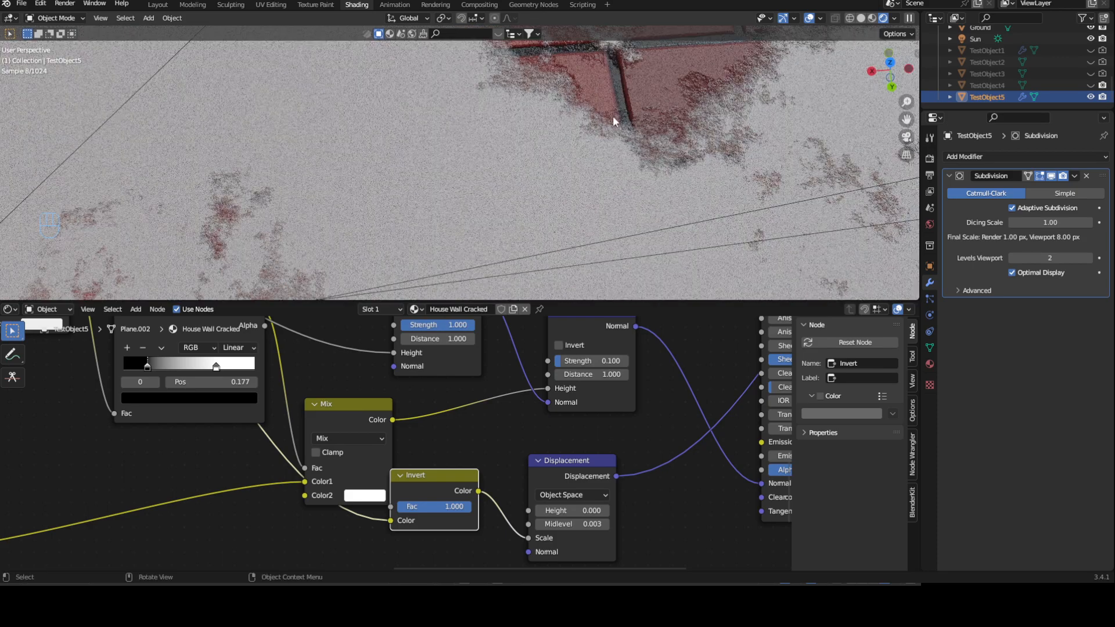
mouse_move(625, 120)
middle_down()
mouse_move(546, 208)
mouse_move(641, 117)
middle_up()
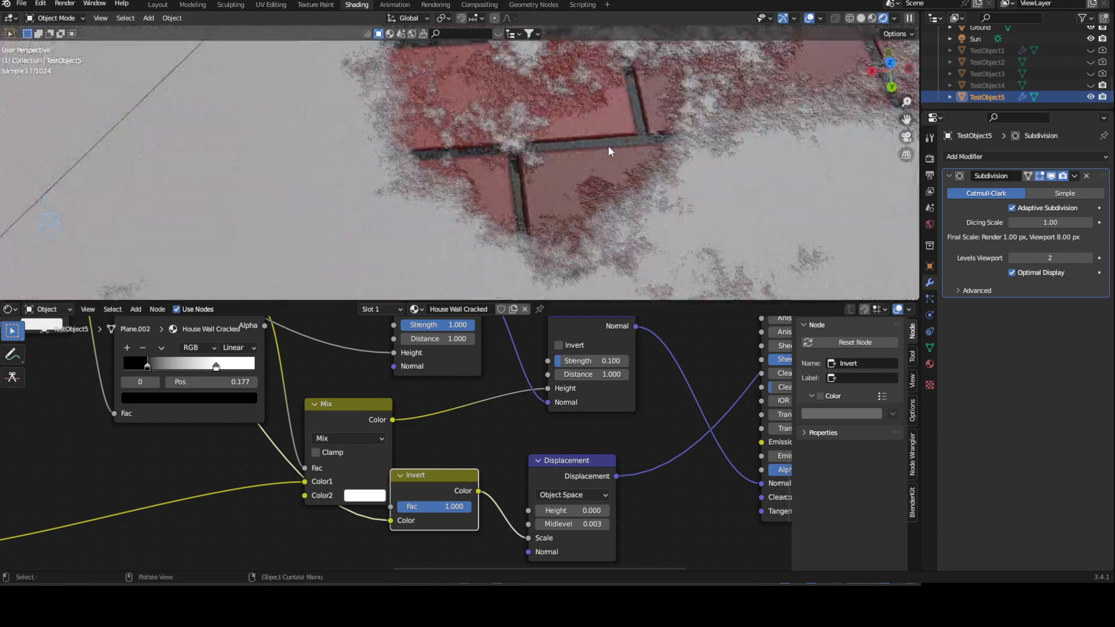
ctrl+middle_drag(541, 134, 568, 131)
shift+middle_drag(696, 230, 563, 237)
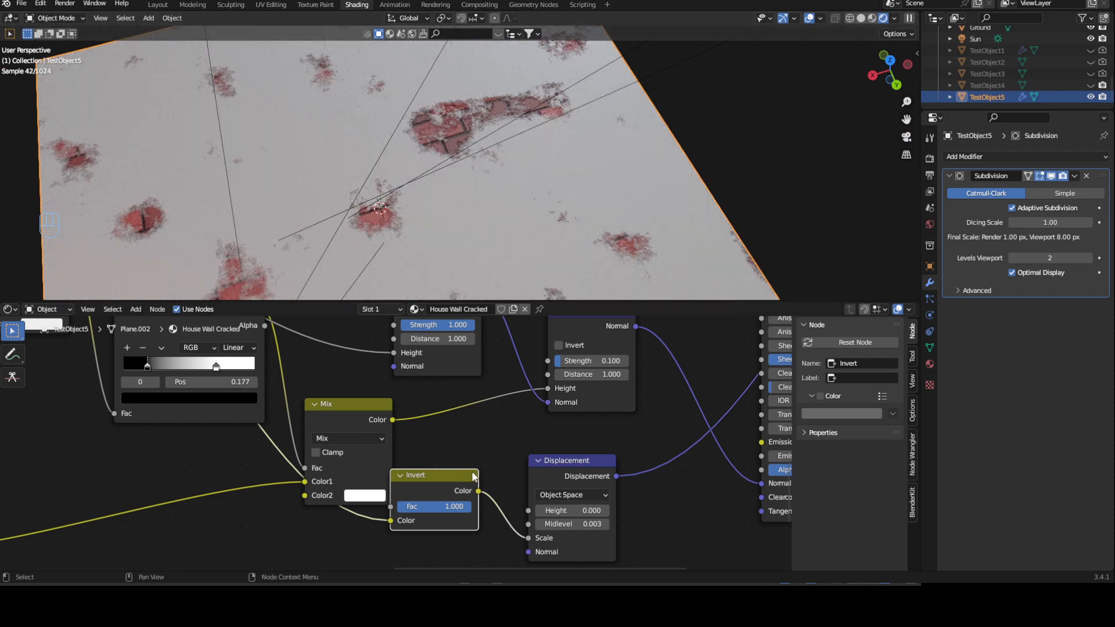
- Move the Invert and Displacement nodes lower, clear of the Mix and Bump nodes
scroll(472, 476, down, 2)
click(415, 468)
drag(415, 468, 362, 528)
drag(519, 462, 500, 524)
ctrl+middle_drag(508, 494, 506, 496)
shift+middle_drag(385, 487, 385, 487)
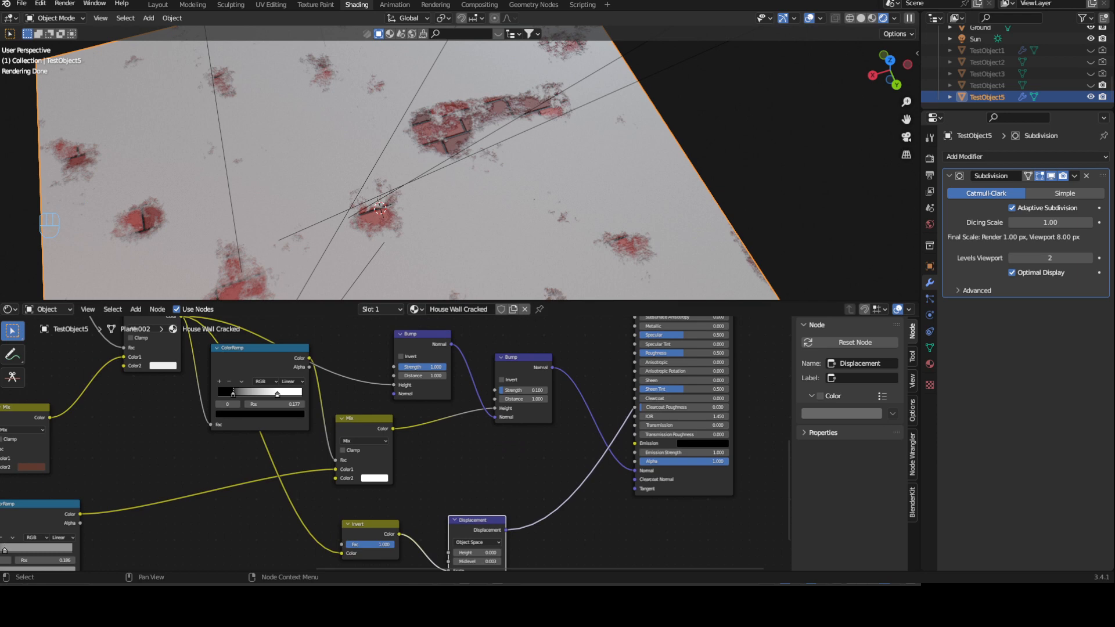
- Move the Principled BSDF and Material Output nodes together farther up and away from the Bump nodes
mouse_move(457, 476)
ctrl+middle_down()
mouse_move(450, 488)
mouse_move(458, 476)
ctrl+middle_up()
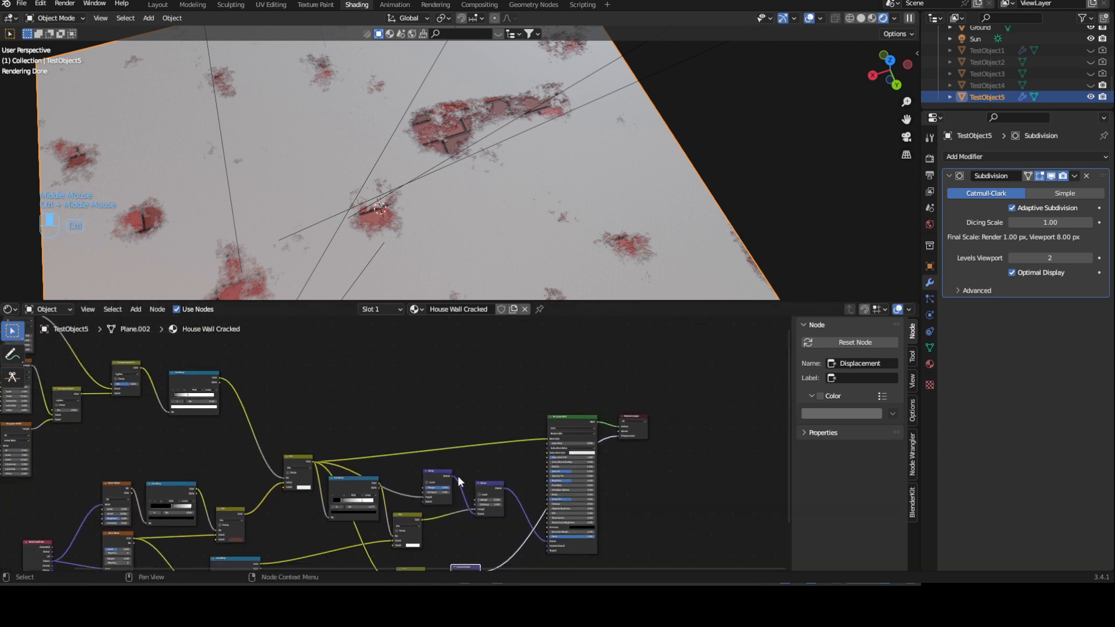
ctrl+middle_drag(433, 437, 549, 447)
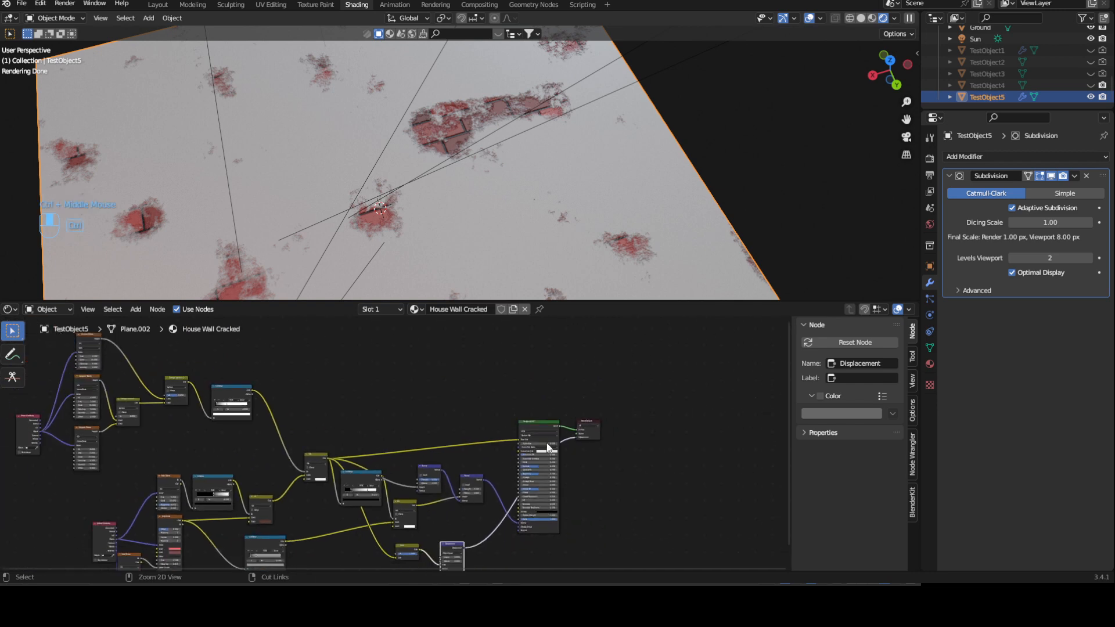
click(547, 421)
shift+click(593, 421)
drag(554, 423, 580, 378)
ctrl+middle_drag(367, 419, 412, 416)
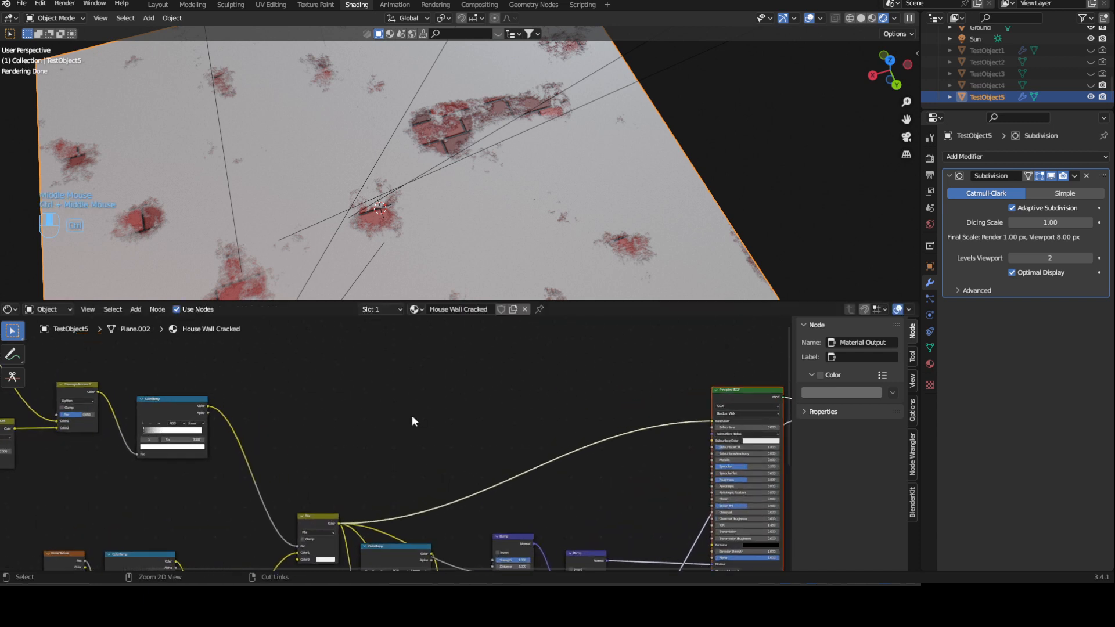
- Add a Musgrave Texture node in the free space above the link to the Principled BSDF's Base Color
key(F3)
text(mus)
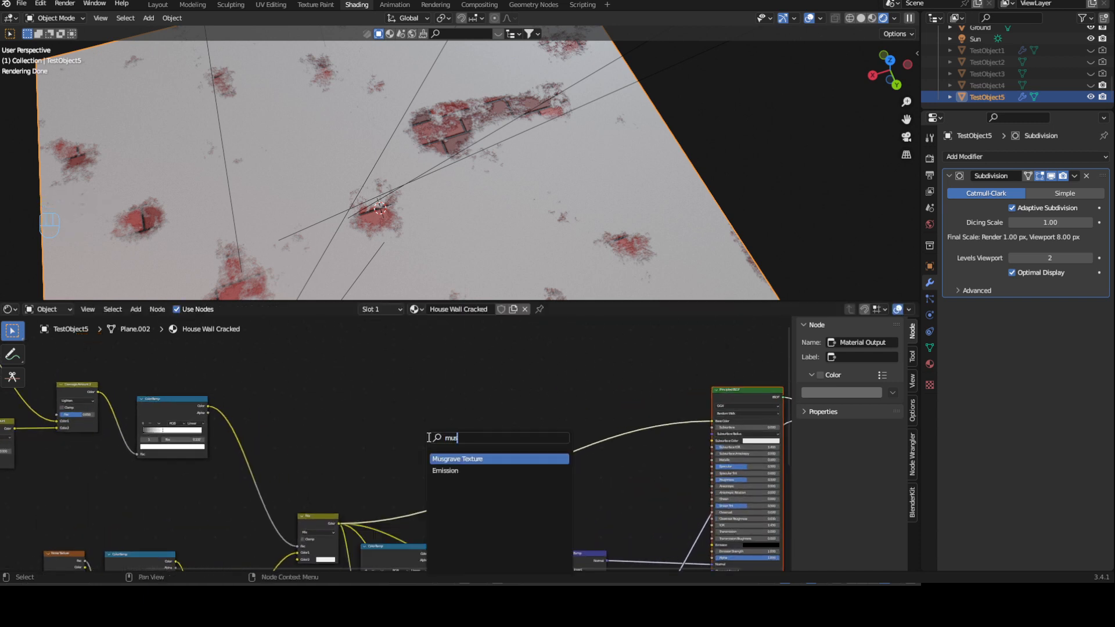
key(Return)
click(472, 458)
ctrl+middle_drag(472, 458, 484, 406)
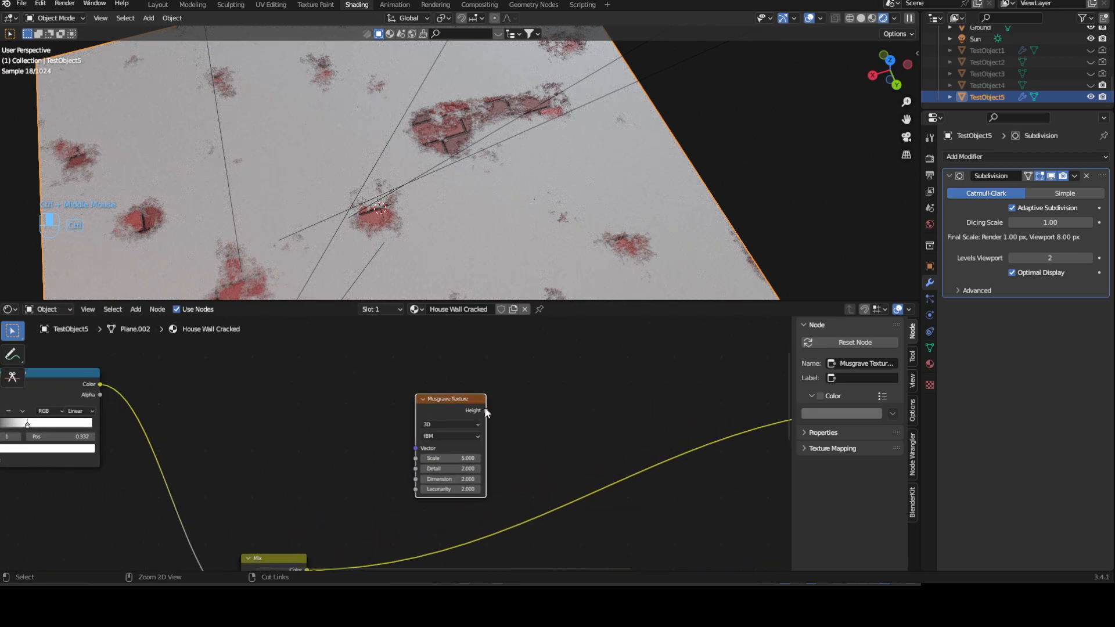
- Give the Musgrave Texture a Texture Coordinate node without Mapping, feeding its Vector input from the Object output
key(ctrl+t)
click(374, 424)
key(Delete)
drag(303, 425, 351, 426)
drag(410, 448, 414, 448)
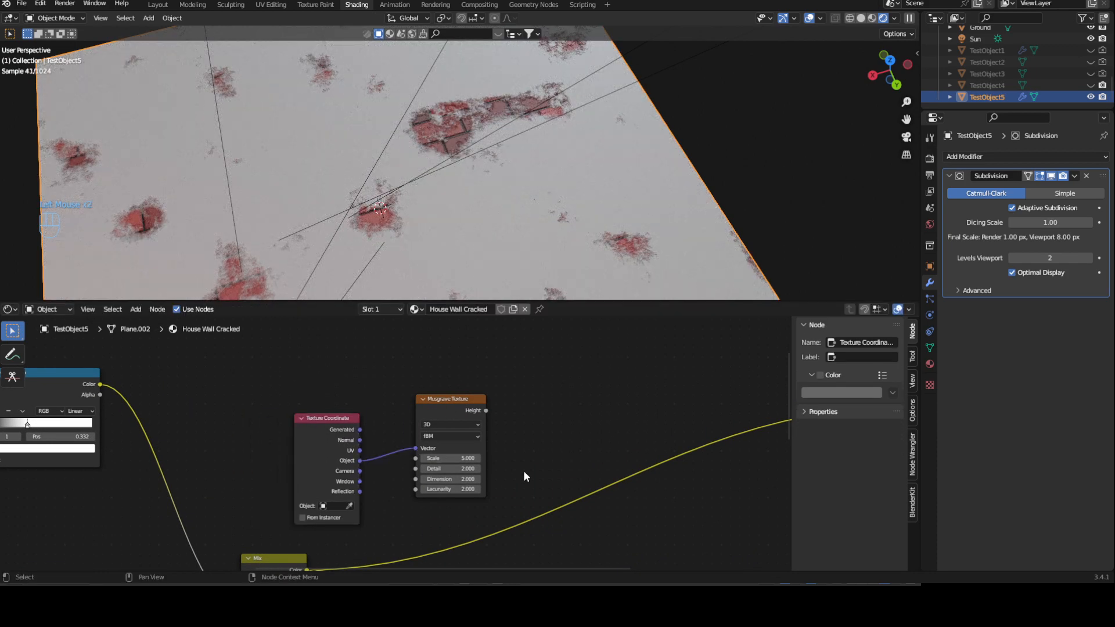
- Add a Noise Texture above the Musgrave Texture and connect the Texture Coordinate's Object output to its Vector input
ctrl+middle_drag(510, 466, 462, 454)
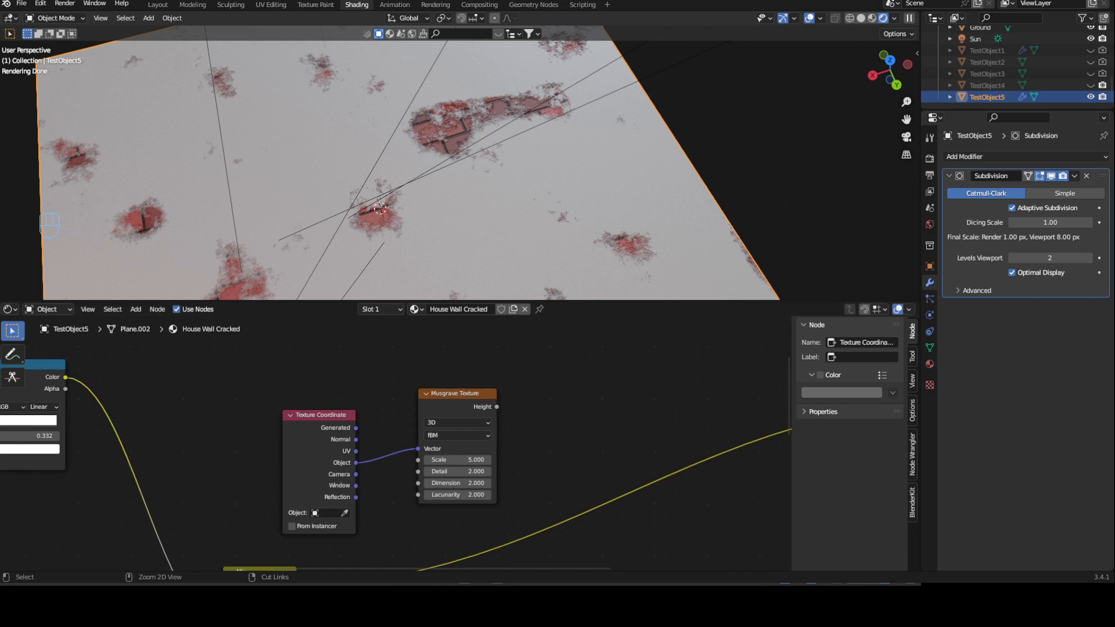
middle_drag(527, 373, 501, 405)
key(shift+a)
click(475, 373)
text(noise)
click(529, 398)
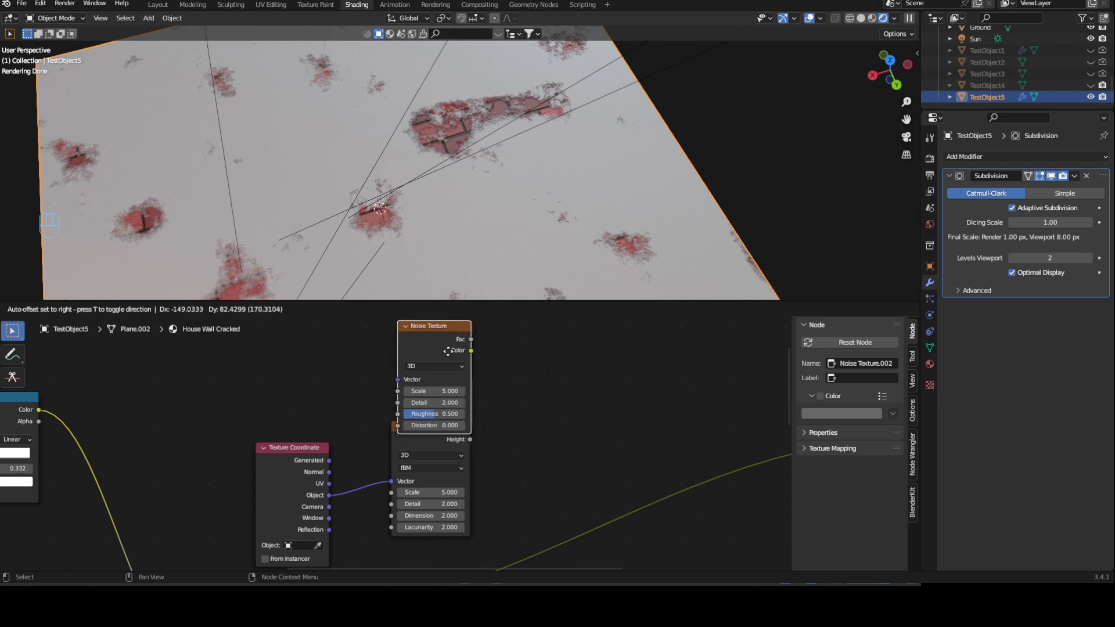
drag(330, 498, 402, 366)
middle_drag(439, 444, 423, 462)
- Preview the Musgrave Texture and set its Detail to 15, Dimension to 0 and Lacunarity to 2.4
ctrl+shift+click(423, 459)
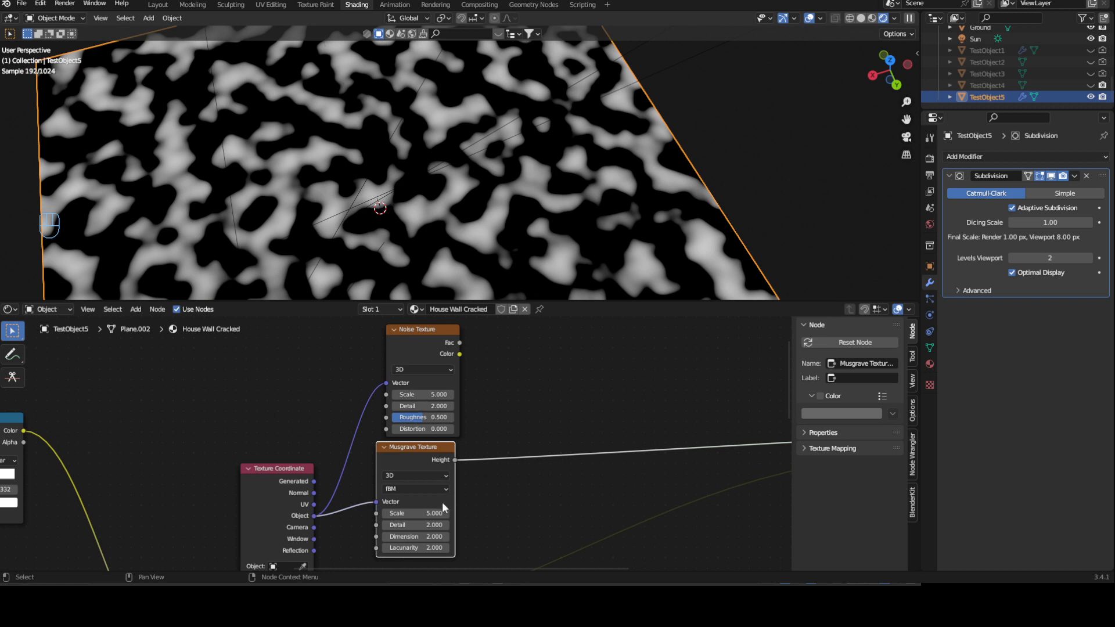
click(425, 525)
click(494, 527)
drag(416, 525, 503, 525)
click(425, 536)
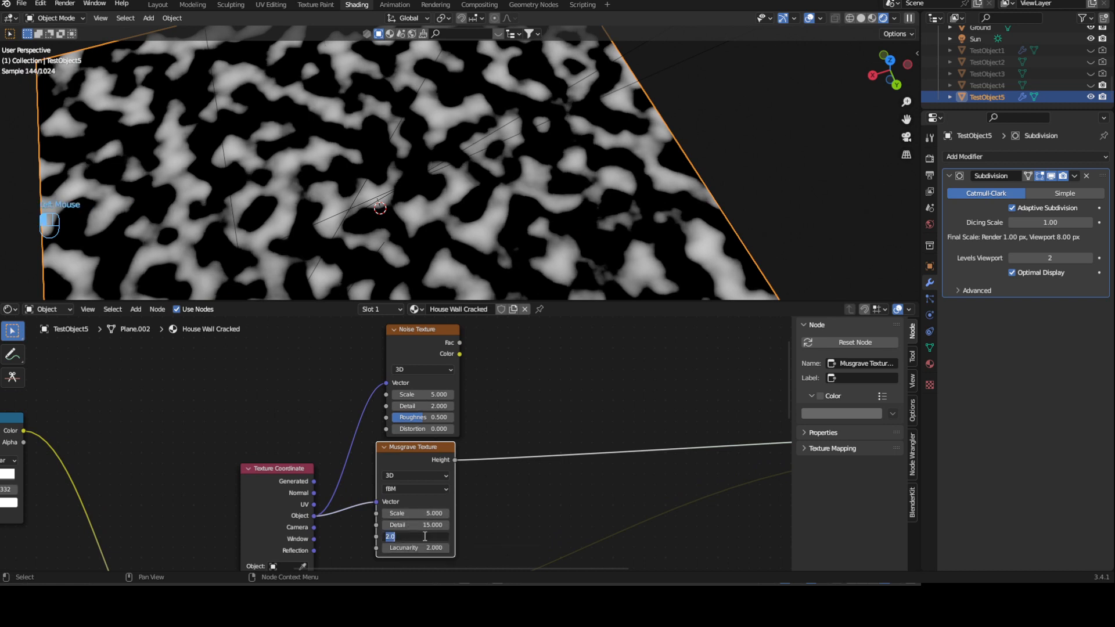
text(0)
key(Return)
click(424, 546)
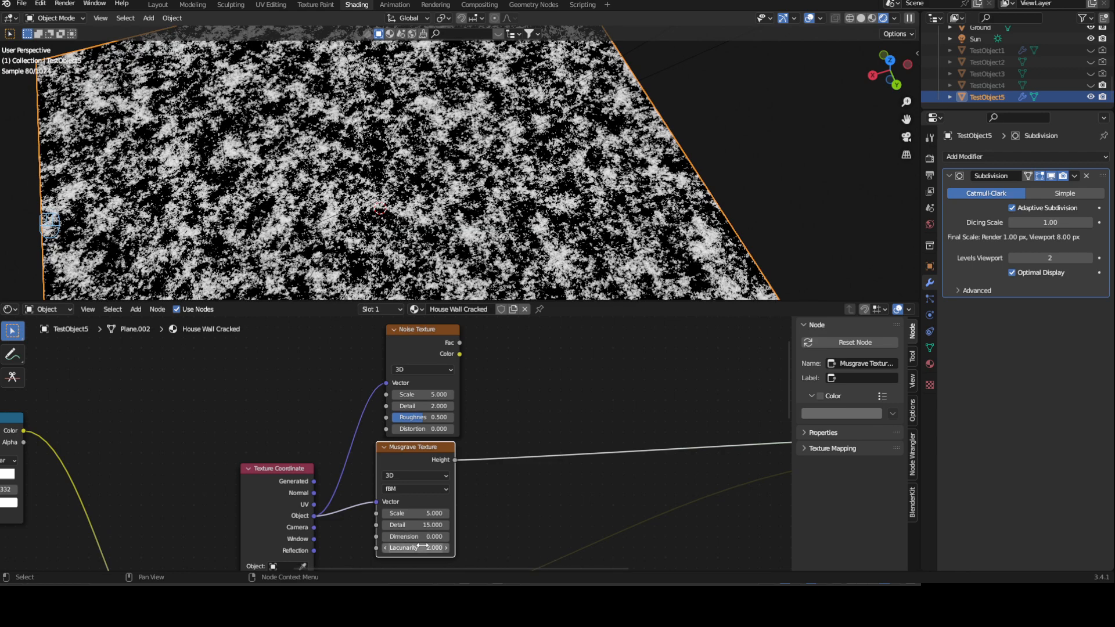
text(2.4)
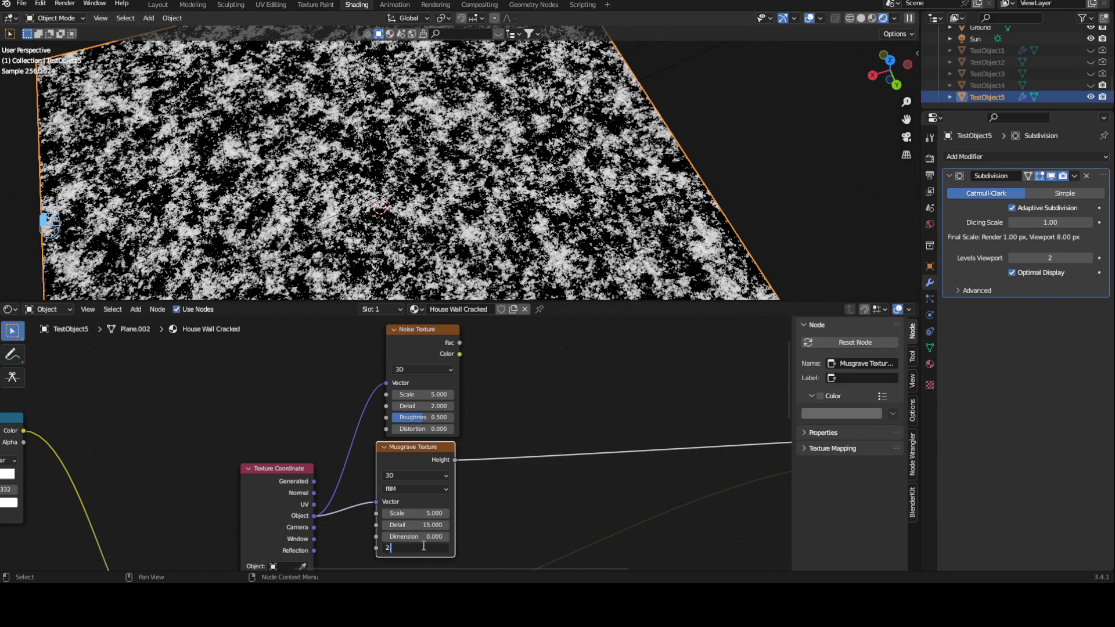
key(Return)
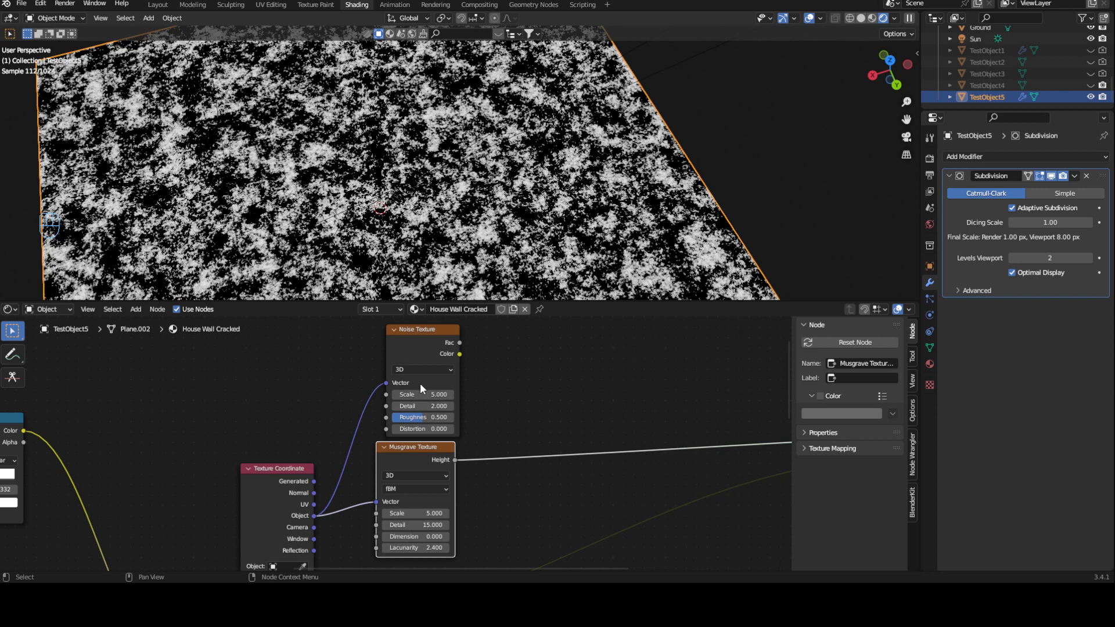
- Set the new Noise Texture's Roughness to 0.3, Detail to 15 and Distortion to 0.2
click(434, 416)
key(BackSpace)
text(3)
click(416, 407)
text(15)
key(Return)
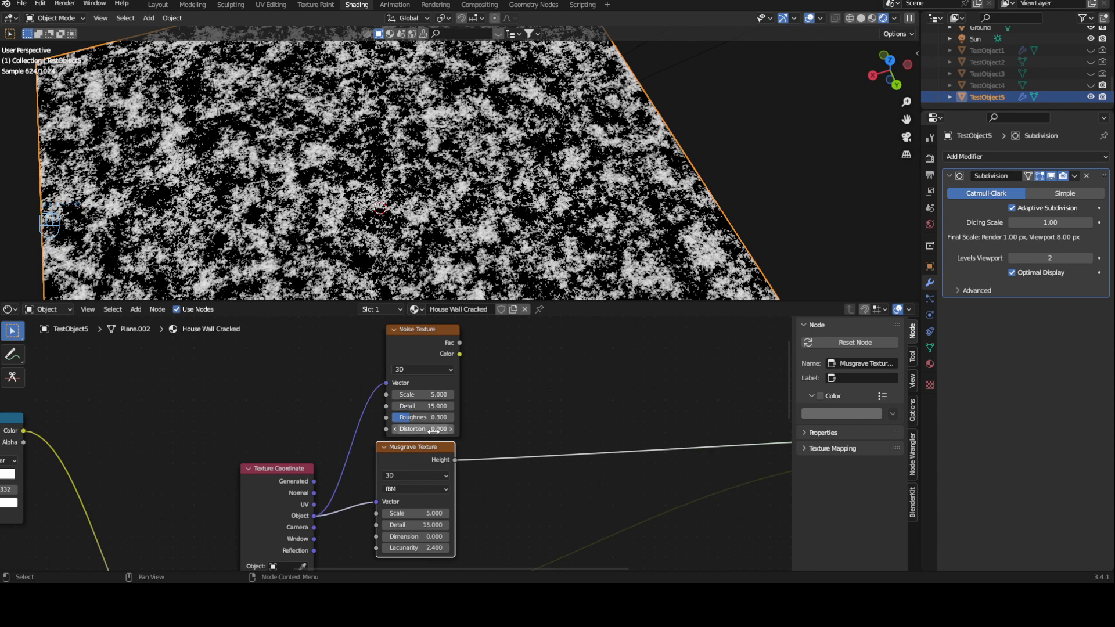
click(451, 430)
text(0.2)
key(Return)
- Combine the Noise and Musgrave textures with a Mix node and set its Fac to 0.2
drag(426, 334, 419, 336)
shift+click(424, 462)
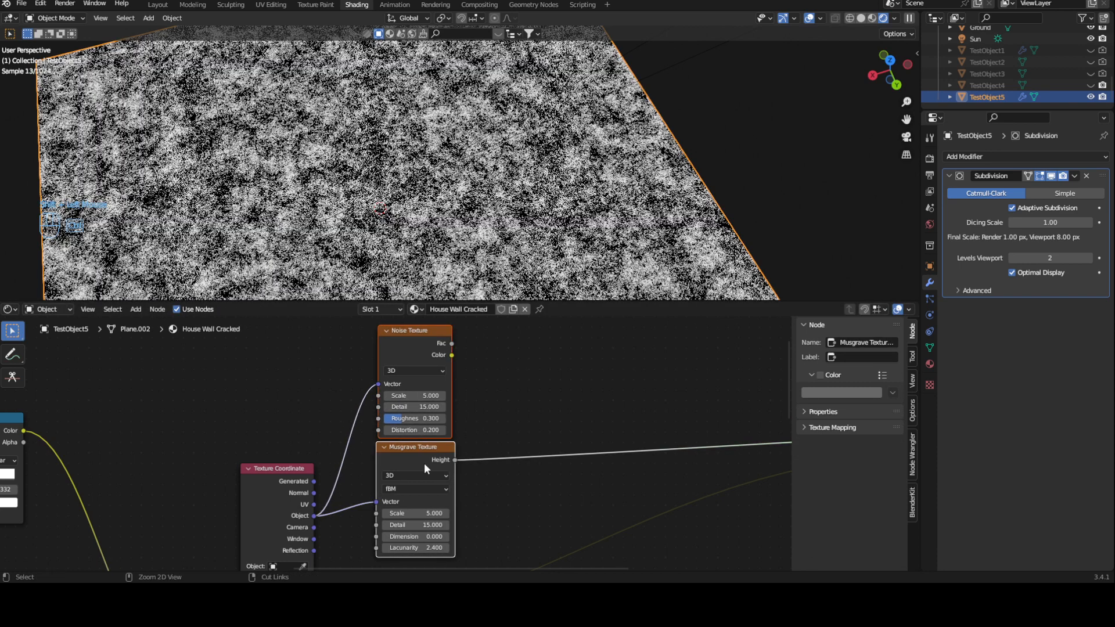
key(ctrl+KP_0)
click(499, 415)
drag(505, 414, 513, 399)
click(555, 450)
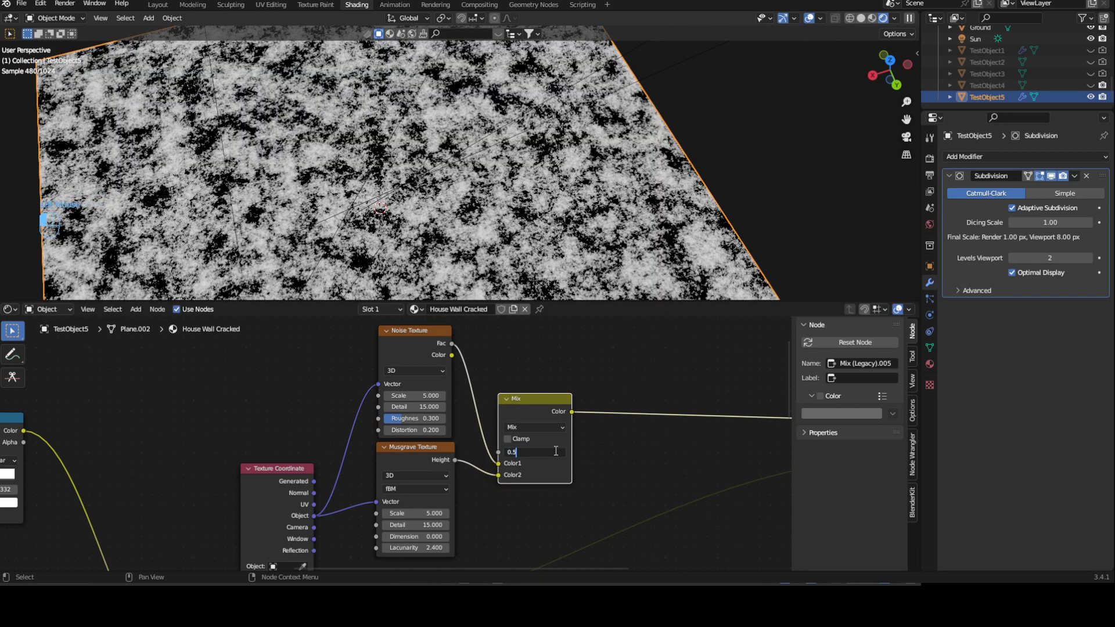
text(0.2)
key(Return)
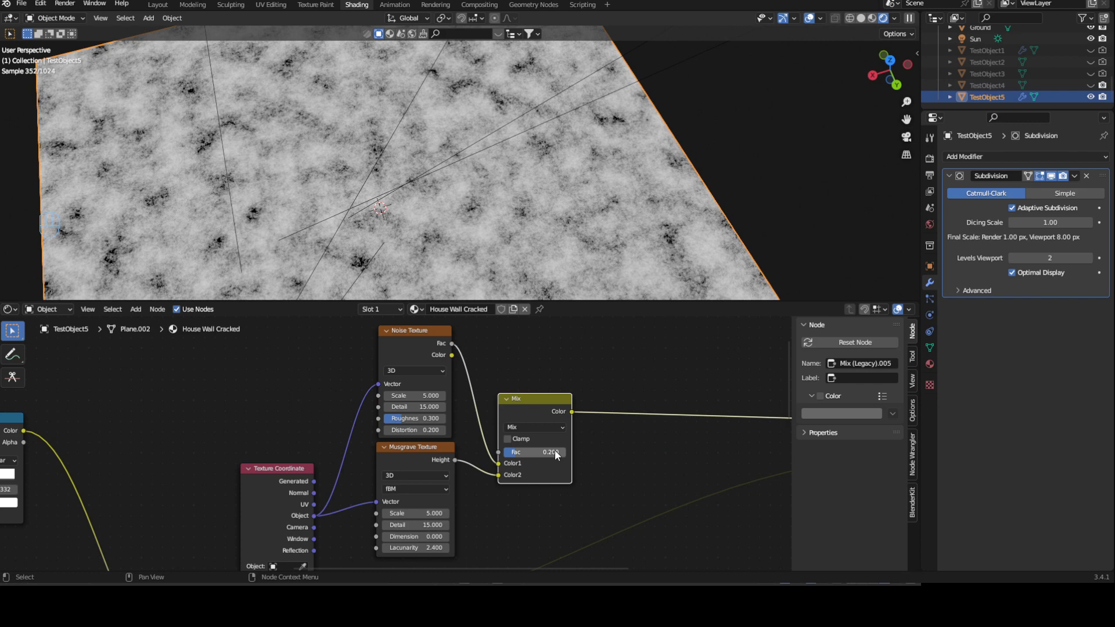
- Duplicate a Mix node with a white Color2 and insert it after the noise and Musgrave Mix through Color1
middle_drag(590, 463, 426, 501)
middle_drag(505, 503, 533, 391)
key(shift+d)
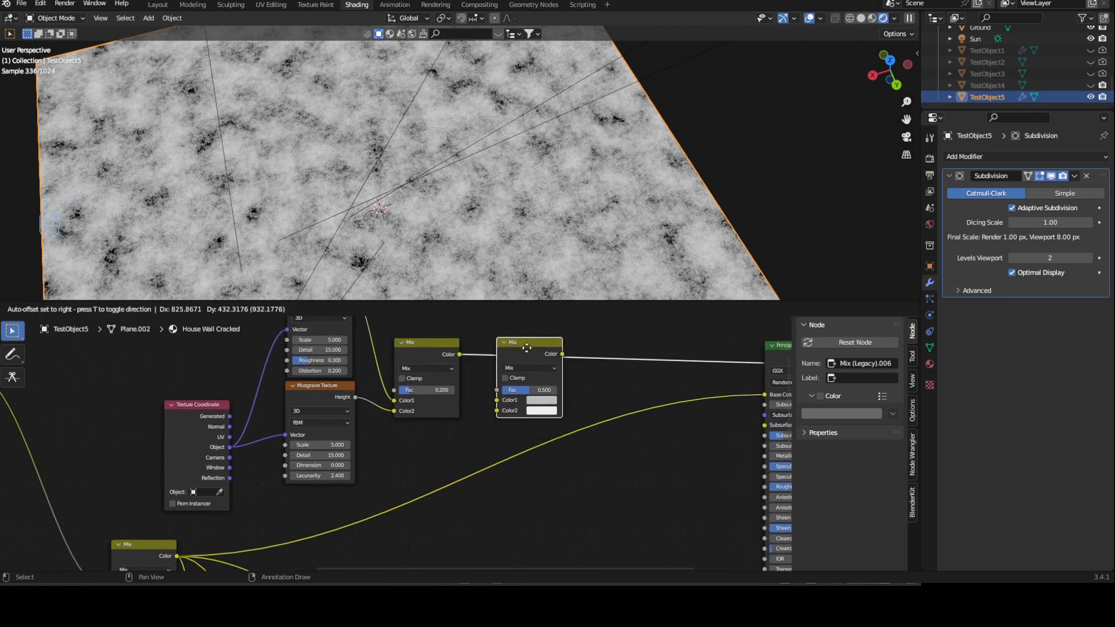
click(527, 347)
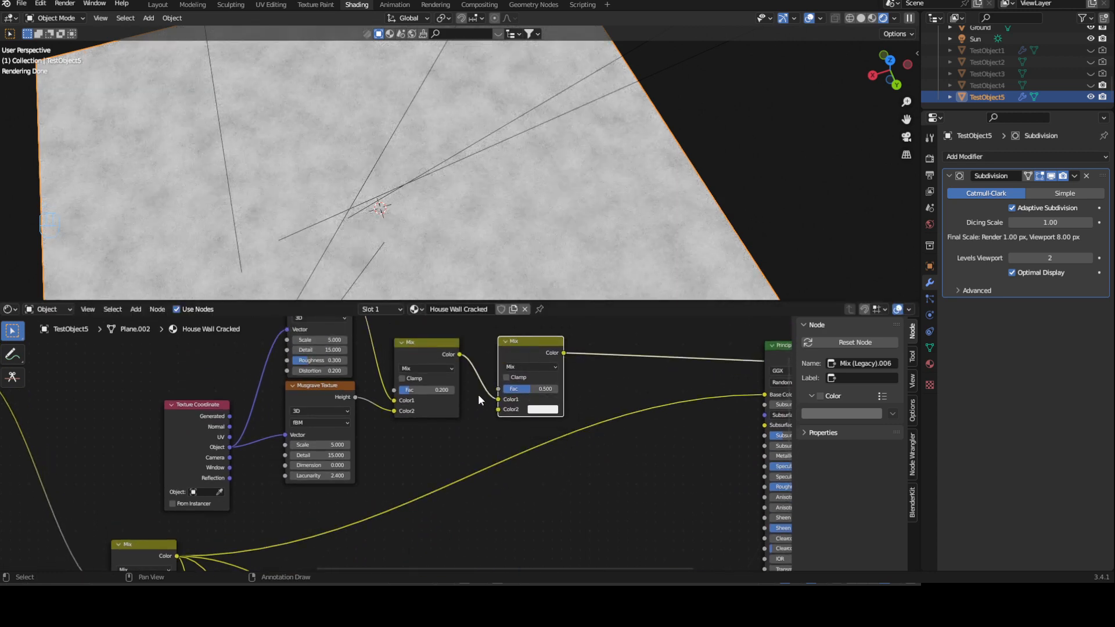
- Connect the plaster color Mix output to the new Mix node's Fac and inspect the masked texture on the wall
middle_drag(388, 448, 415, 416)
drag(204, 524, 533, 360)
middle_drag(586, 362, 525, 420)
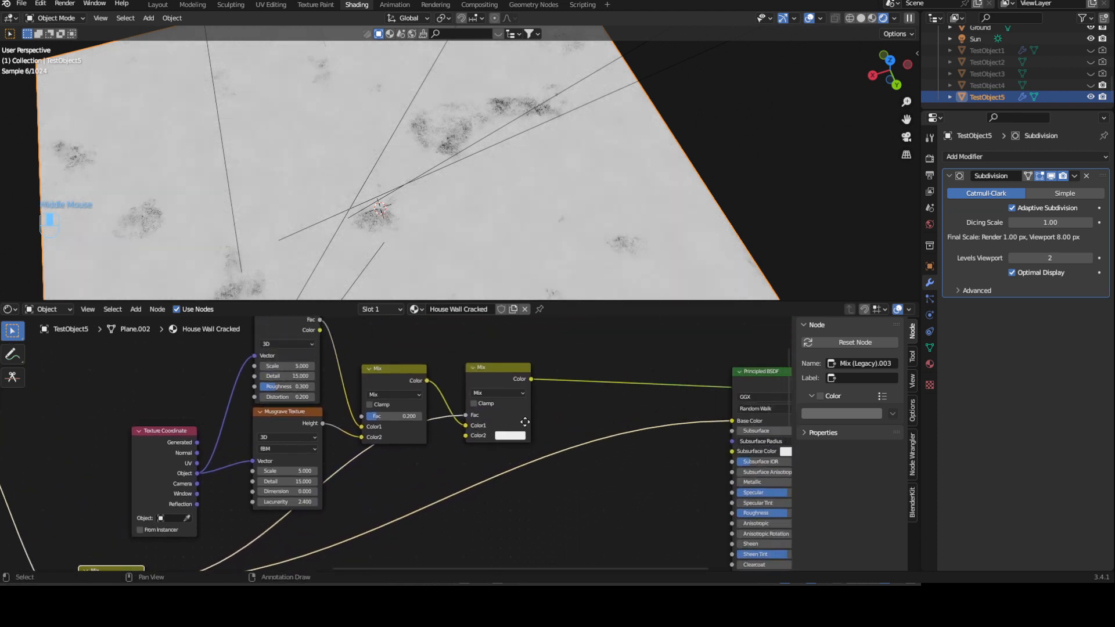
middle_drag(495, 180, 476, 190)
ctrl+middle_drag(476, 190, 481, 134)
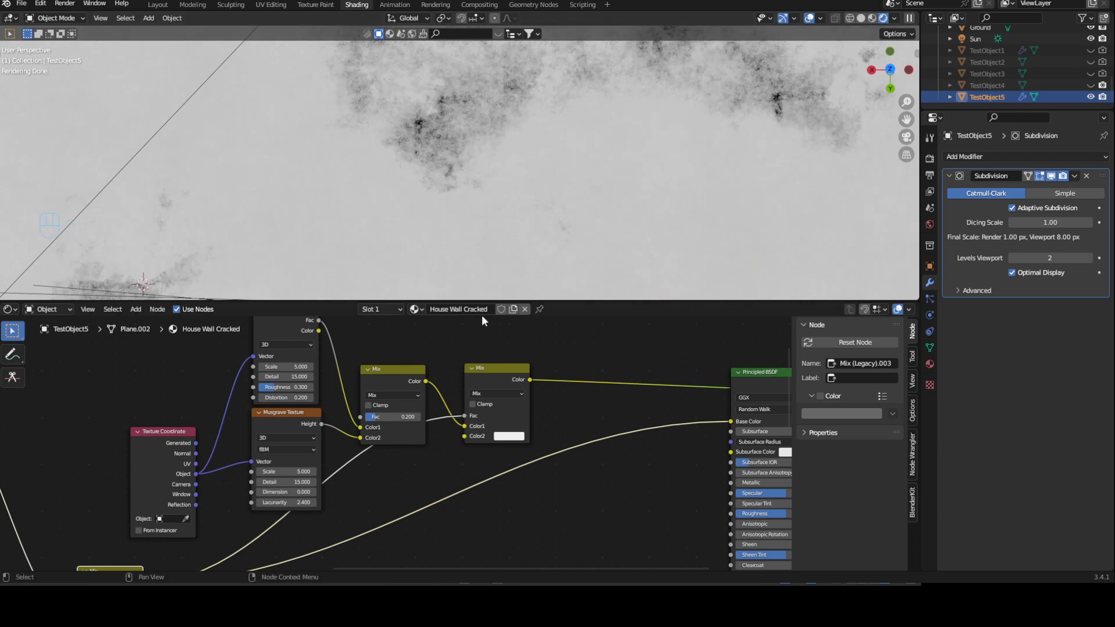
ctrl+middle_drag(505, 123, 516, 244)
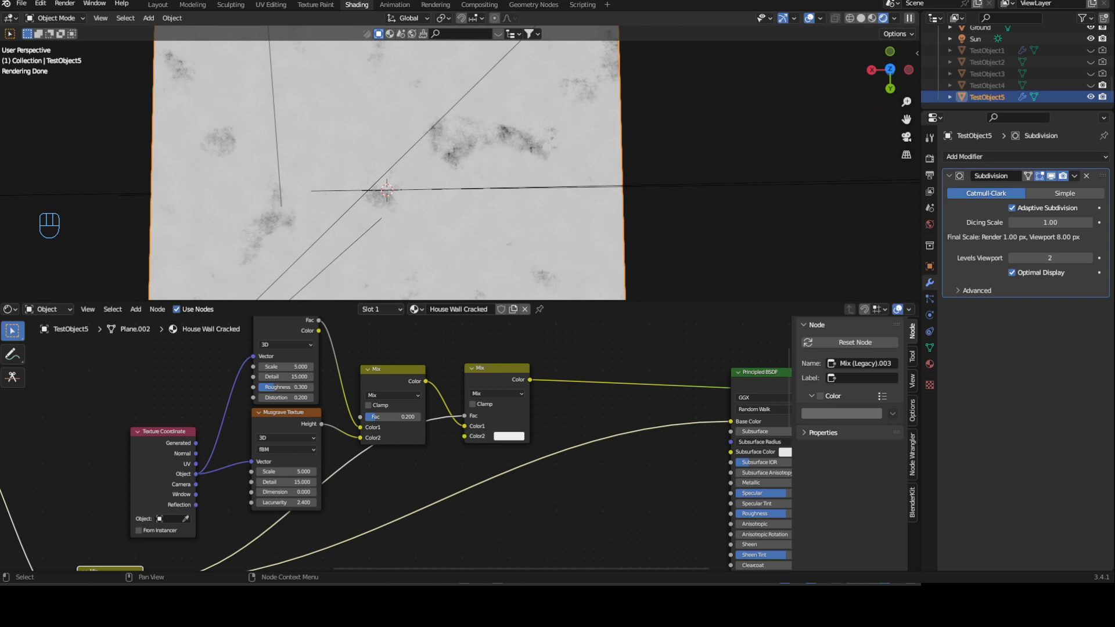
- Duplicate the last Bump node and insert the copy between it and the Principled BSDF's Normal input
middle_drag(566, 465, 473, 400)
middle_drag(535, 443, 509, 368)
click(432, 494)
key(shift+d)
click(546, 472)
ctrl+middle_drag(543, 424, 480, 438)
- Set the new Bump node's Strength to 0.2 and enable Invert on the Bump node before it
click(517, 501)
text(0.2)
key(Return)
middle_drag(420, 496, 444, 444)
click(423, 458)
- Connect the masked texture Mix output to the new Bump's Height, restore the Principled BSDF preview and inspect the bricks closely
ctrl+middle_drag(456, 388, 473, 468)
drag(419, 325, 487, 527)
ctrl+shift+click(661, 525)
middle_drag(481, 145, 505, 122)
scroll(468, 121, up, 6)
shift+middle_drag(456, 145, 473, 182)
scroll(416, 163, up, 6)
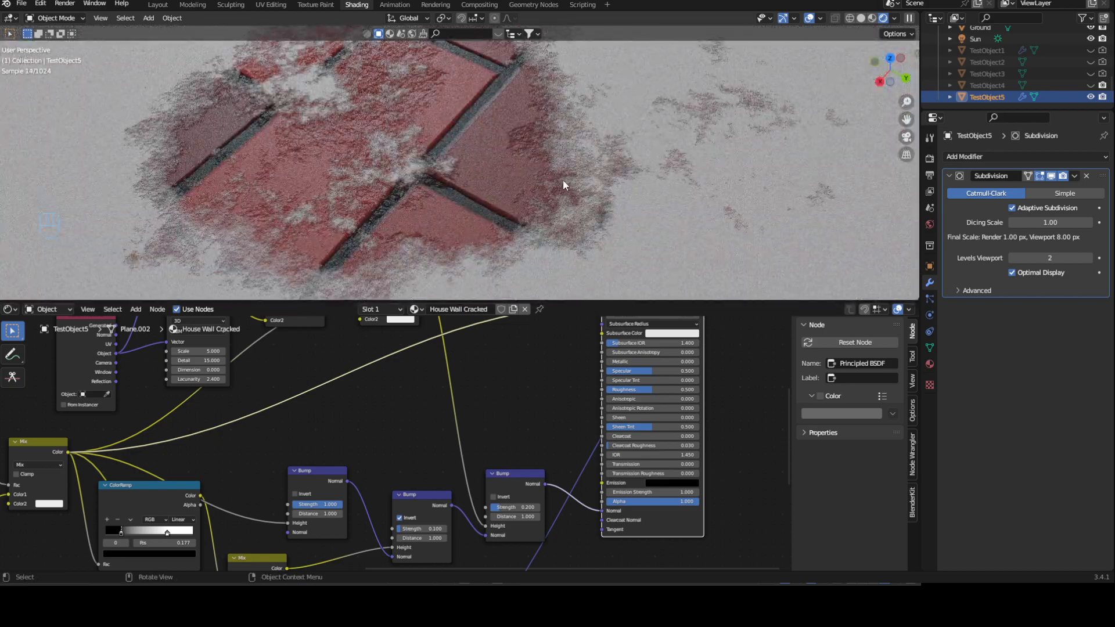
middle_drag(528, 151, 509, 163)
- Duplicate the Displacement node and insert the copy after the original, linked through its Normal input
ctrl+middle_drag(483, 436, 627, 385)
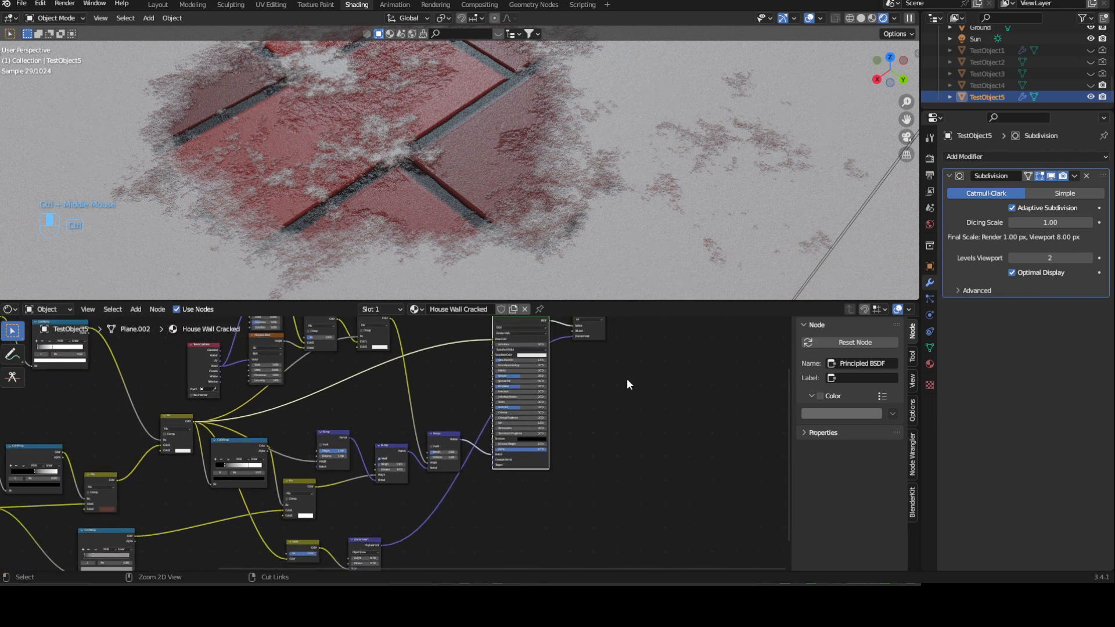
middle_drag(615, 432, 596, 356)
ctrl+middle_drag(399, 485, 414, 464)
key(shift+d)
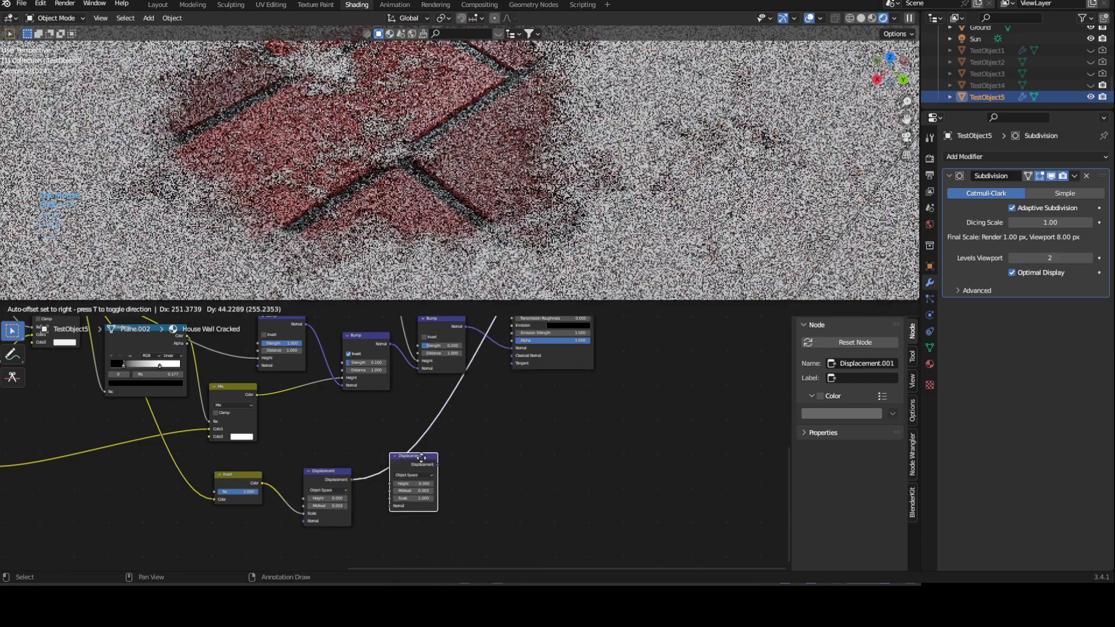
click(410, 459)
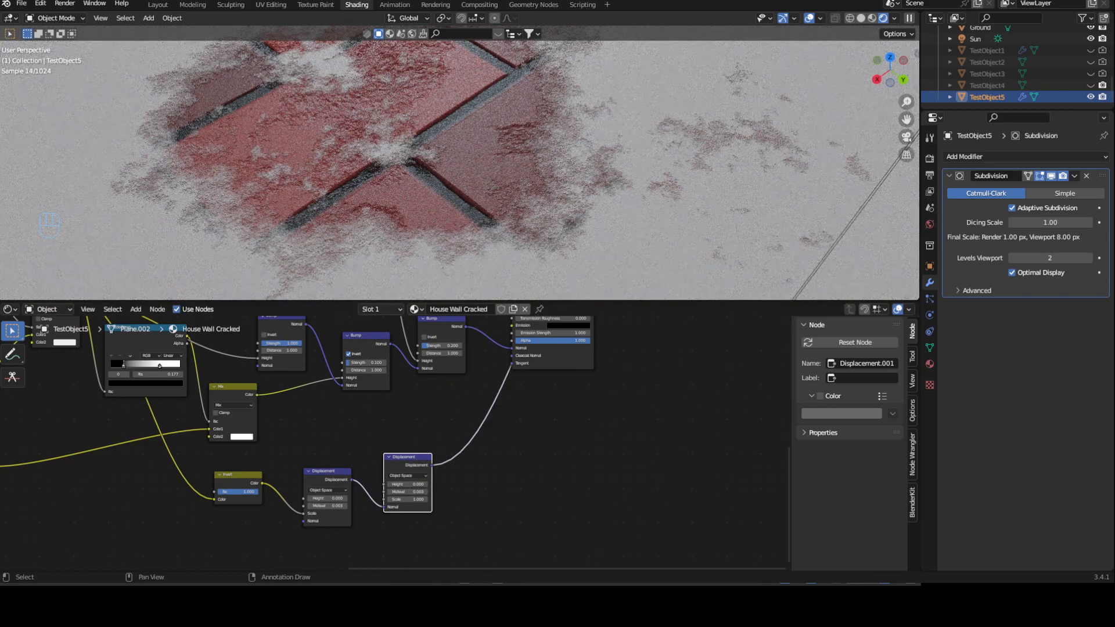
- Set the Midlevel of the second Displacement node to 0.01
middle_drag(469, 568, 462, 448)
click(430, 465)
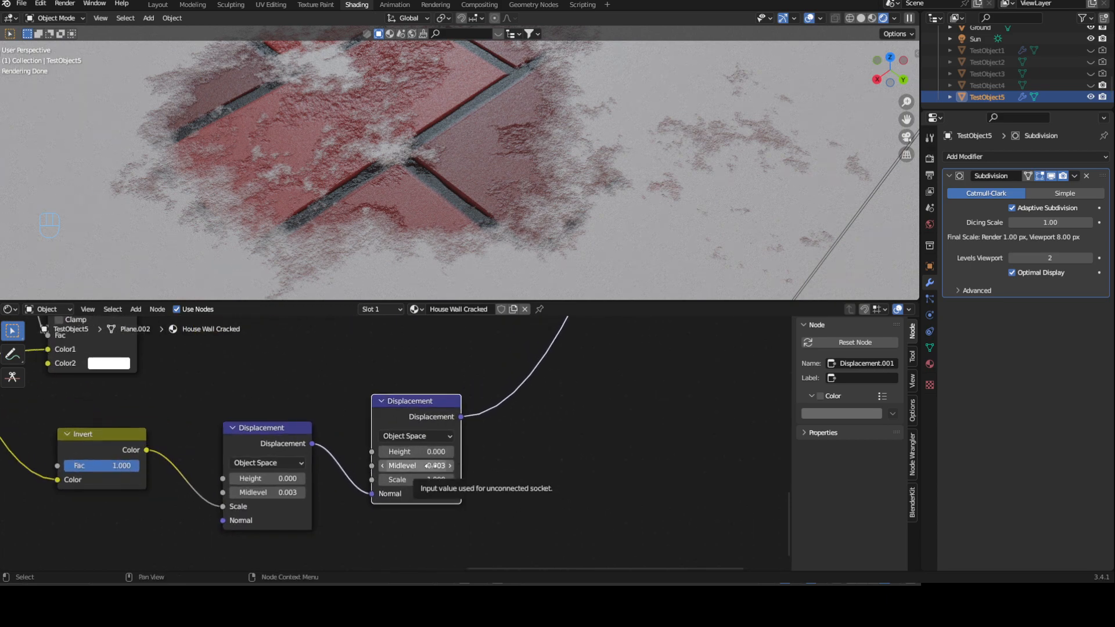
key(BackSpace)
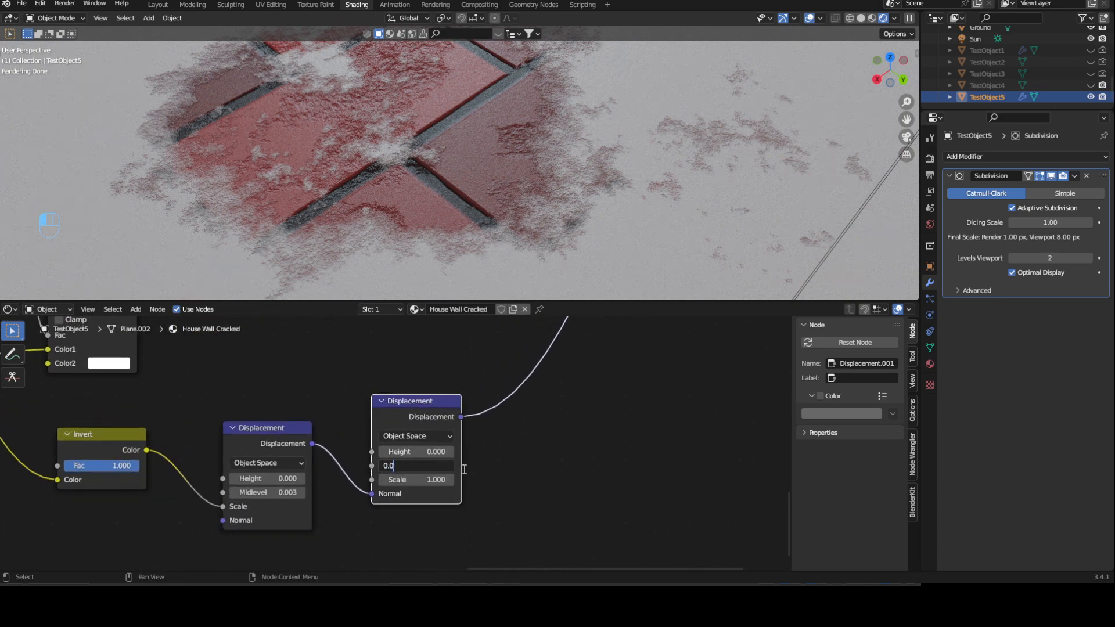
text(1)
key(Return)
- Connect the masked texture Mix output to the Scale input of the second Displacement node
ctrl+middle_drag(411, 354, 421, 364)
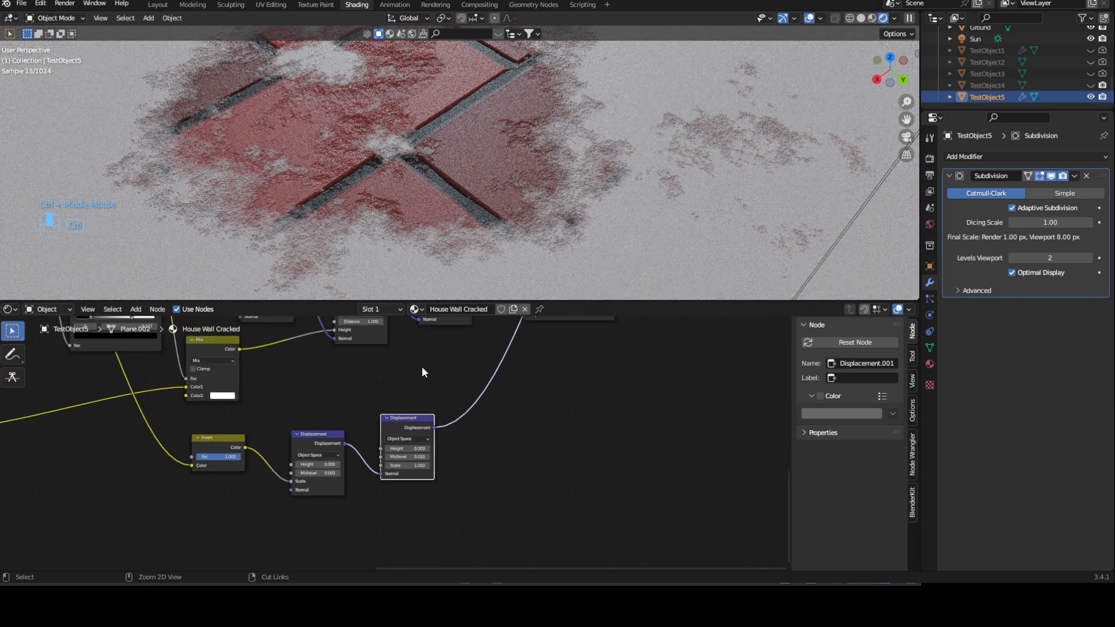
ctrl+middle_drag(411, 403, 412, 409)
middle_drag(415, 369, 419, 478)
drag(396, 338, 533, 518)
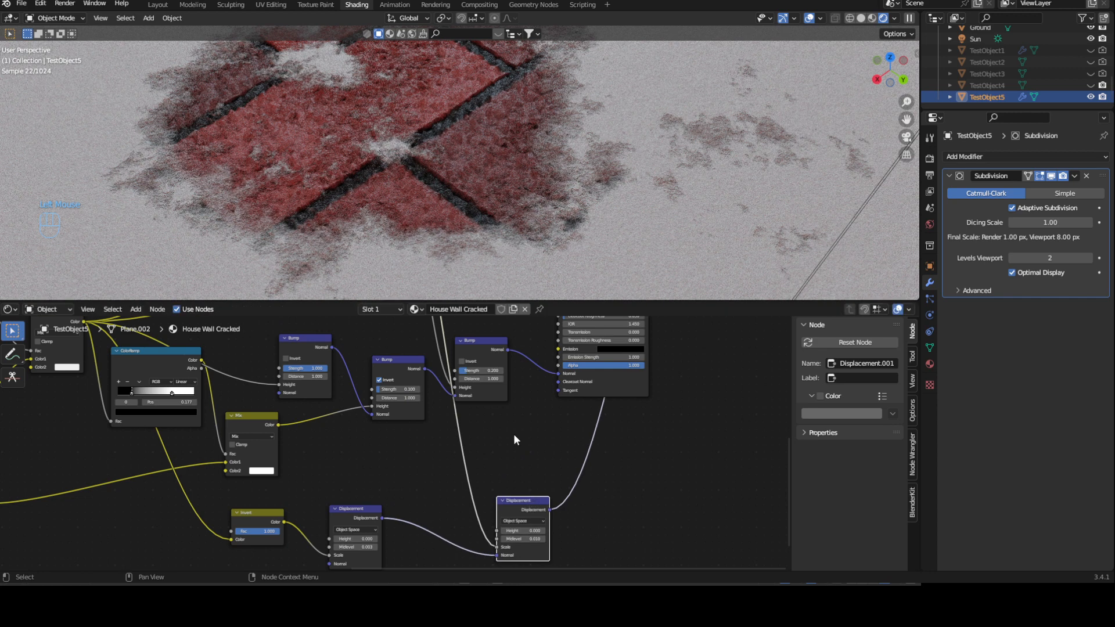
- Add an Invert node on the link between the masked texture Mix and the second Displacement's Scale input
key(shift+a)
click(507, 419)
text(ima)
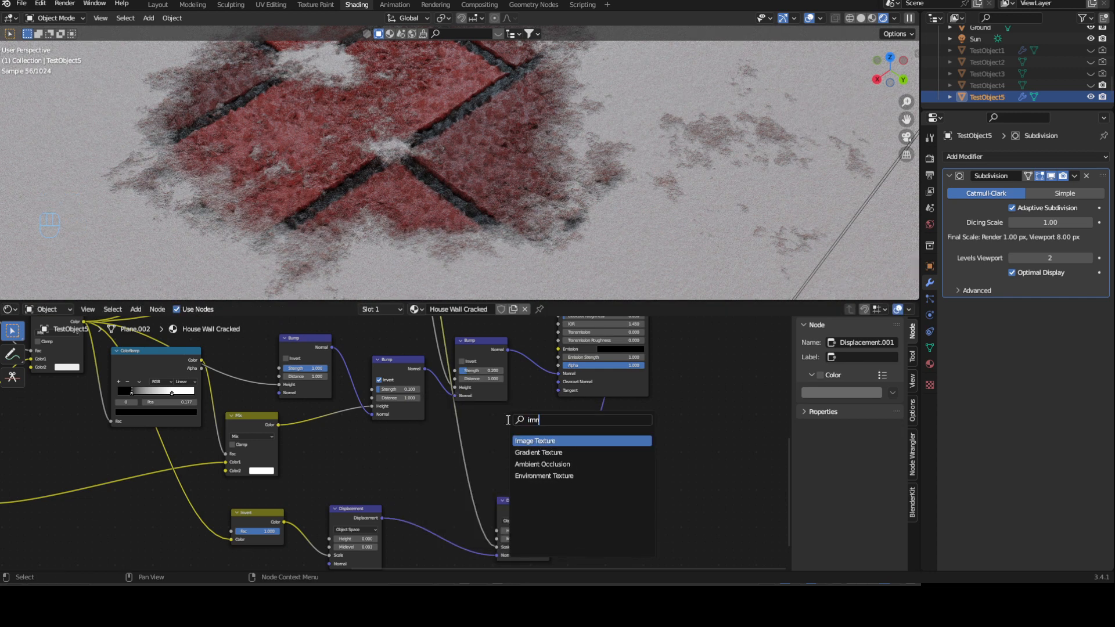
key(BackSpace)
key(BackSpace)
text(nve)
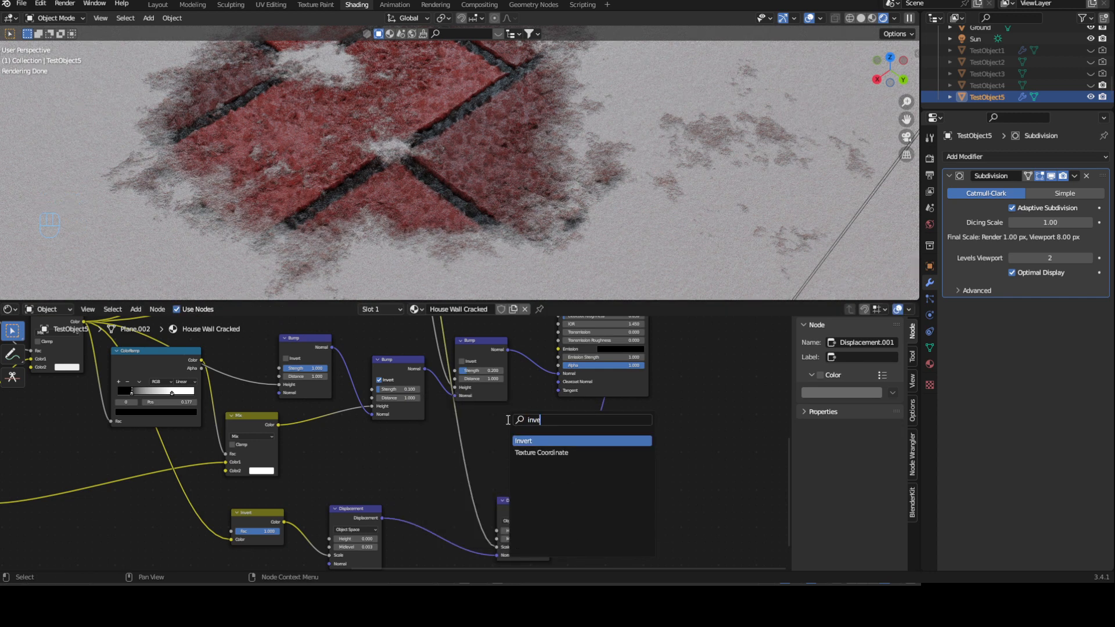
key(Return)
click(462, 473)
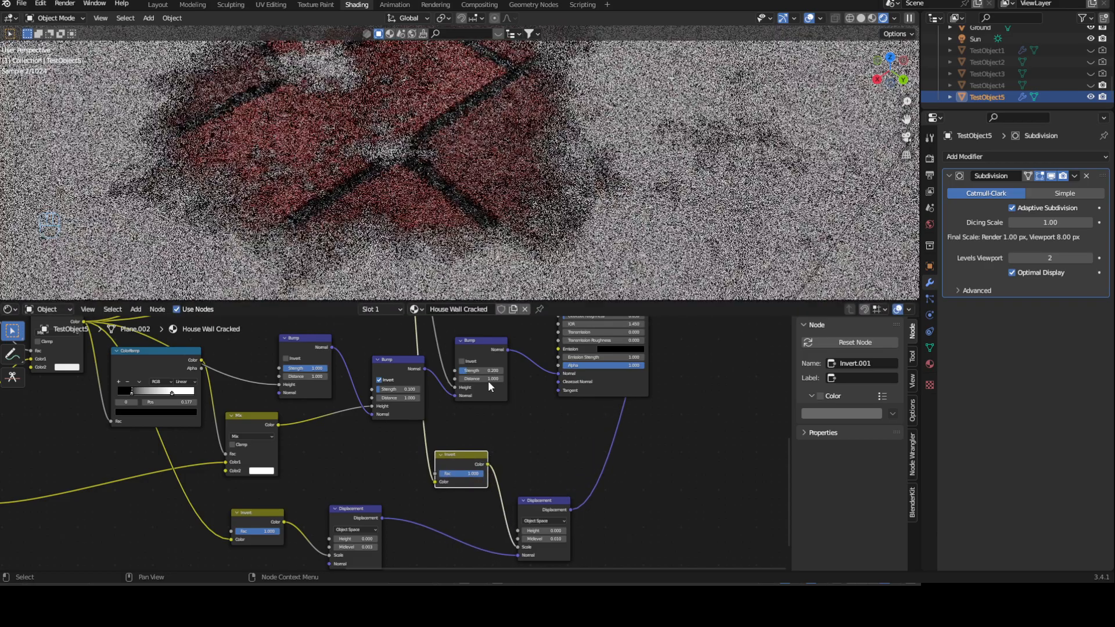
- Inspect the displaced bricks and plaster from several angles and distances, and review the node tree's overall layout
ctrl+middle_drag(495, 100, 557, 215)
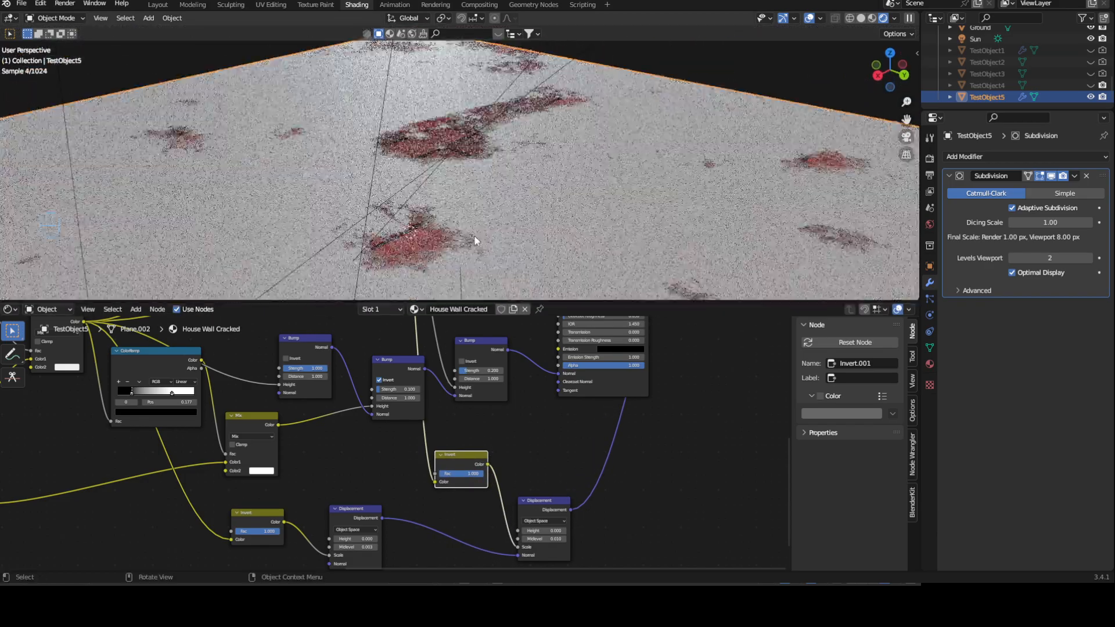
middle_drag(611, 134, 555, 145)
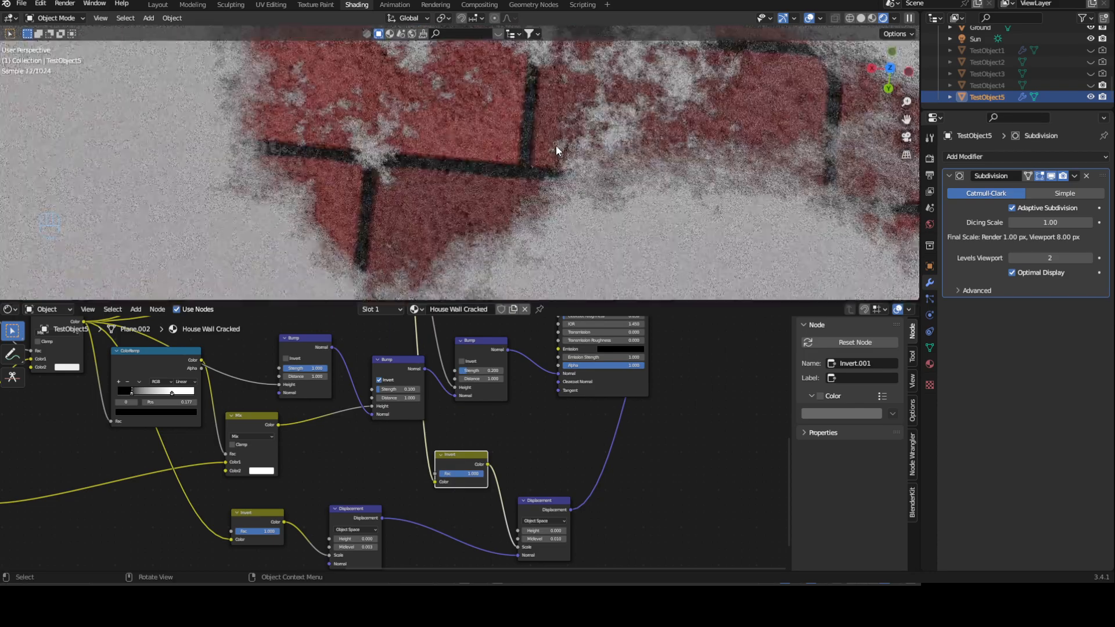
scroll(518, 400, down, 7)
middle_drag(530, 472, 505, 477)
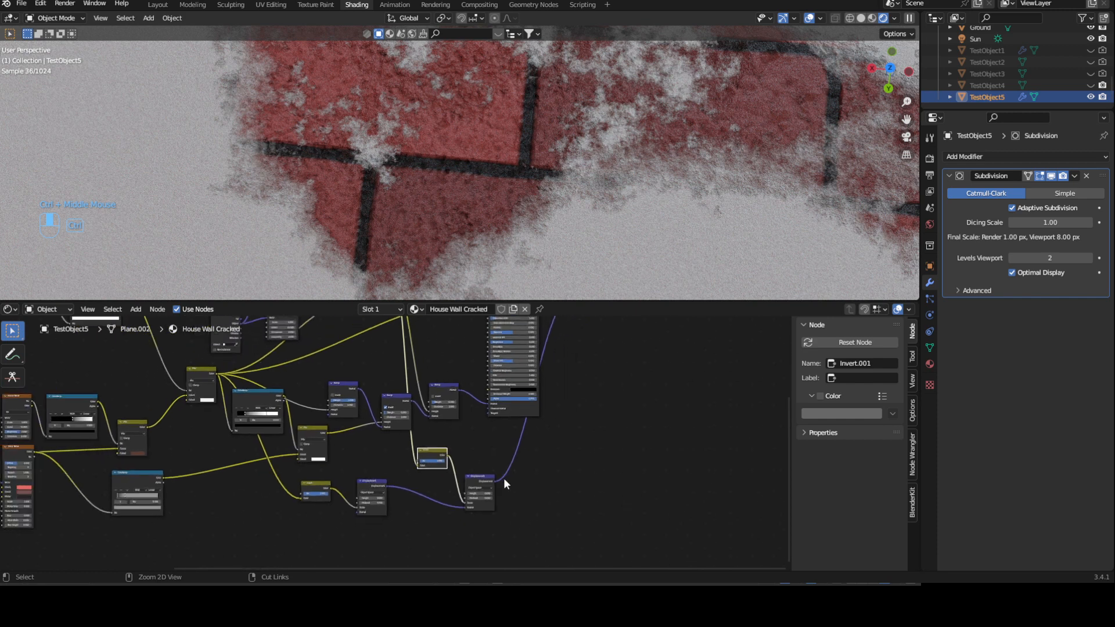
middle_drag(440, 370, 457, 486)
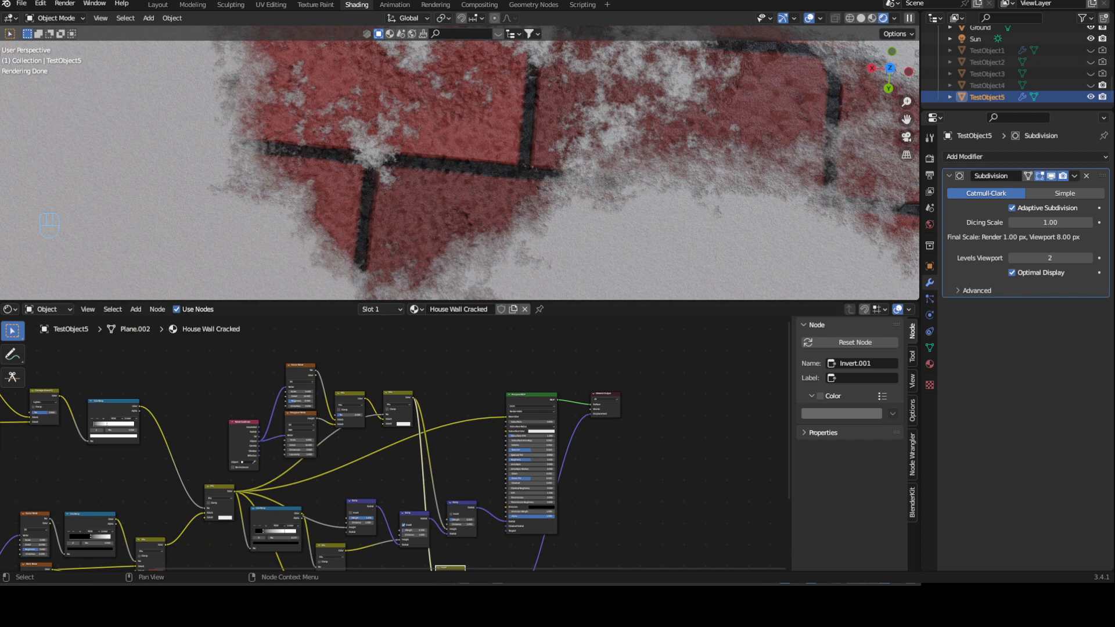
ctrl+middle_drag(354, 431, 290, 384)
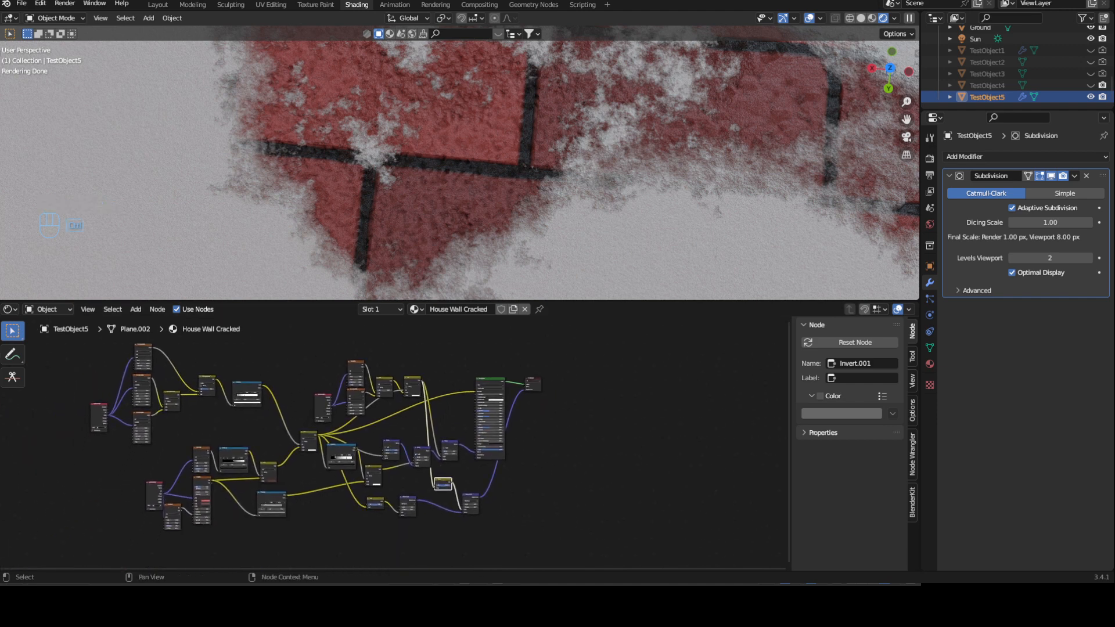
ctrl+middle_drag(360, 476, 379, 381)
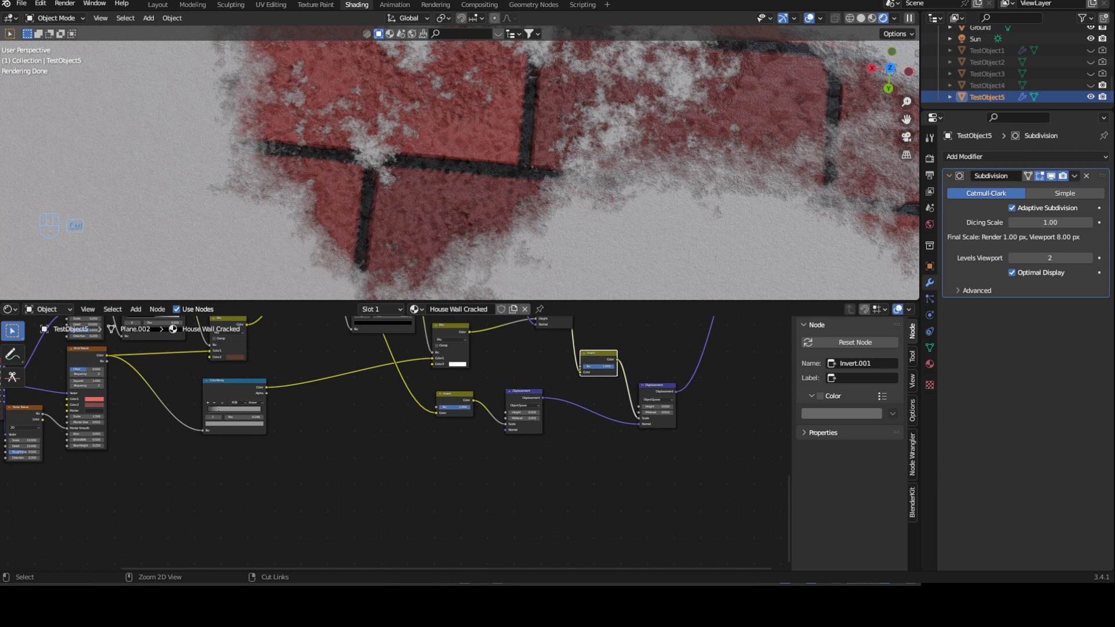
middle_drag(434, 422, 427, 518)
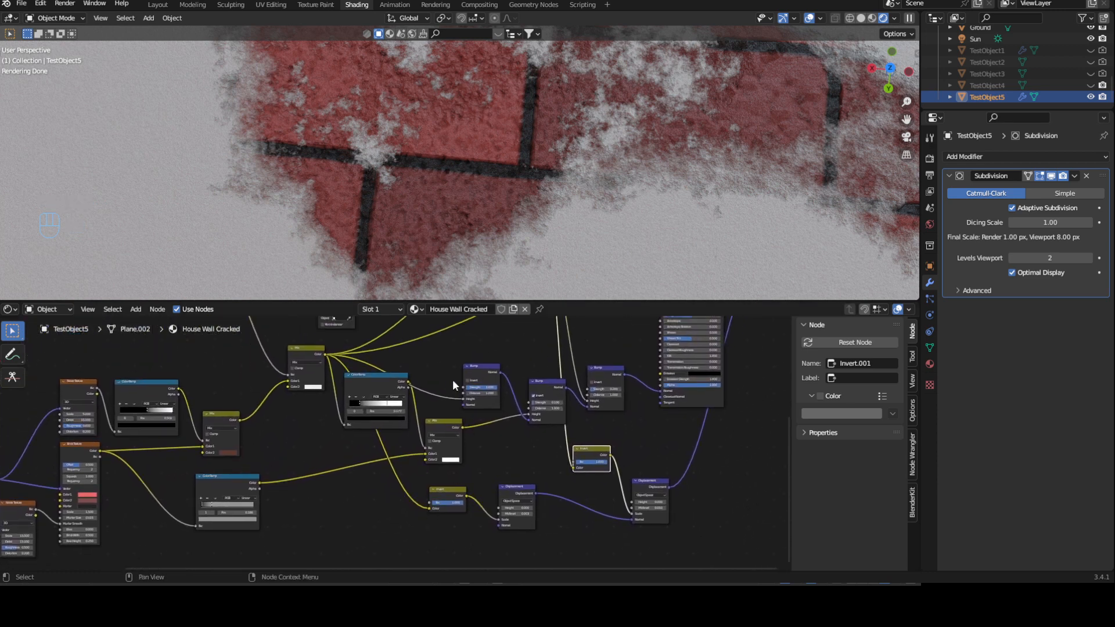
scroll(560, 203, down, 6)
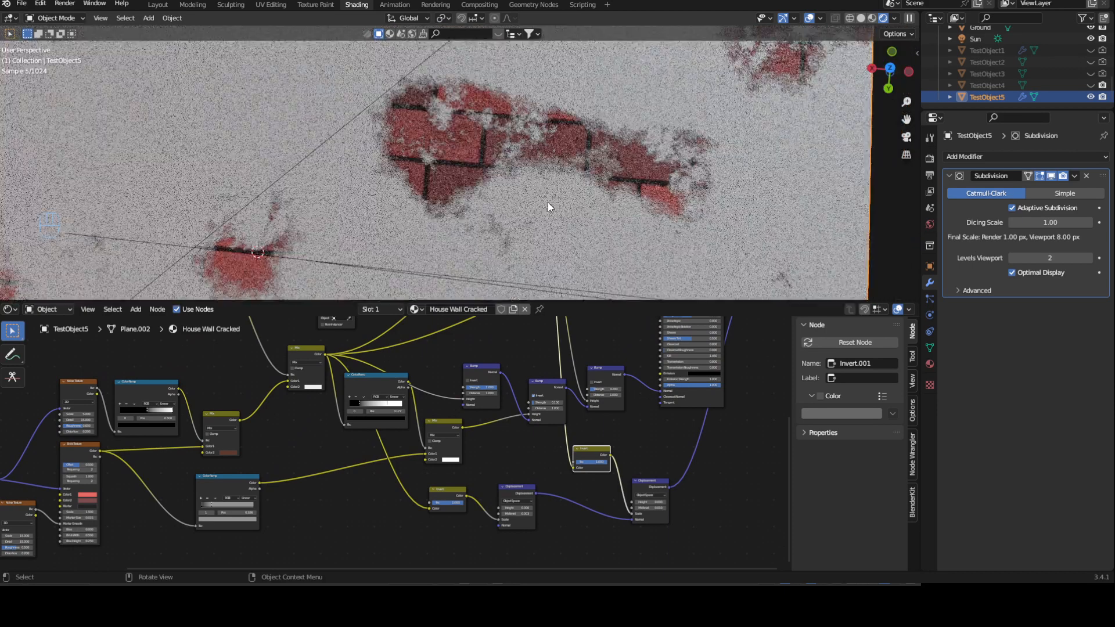
- Add a Voronoi Texture node in the free area beneath the brick ColorRamp
middle_drag(290, 544, 332, 489)
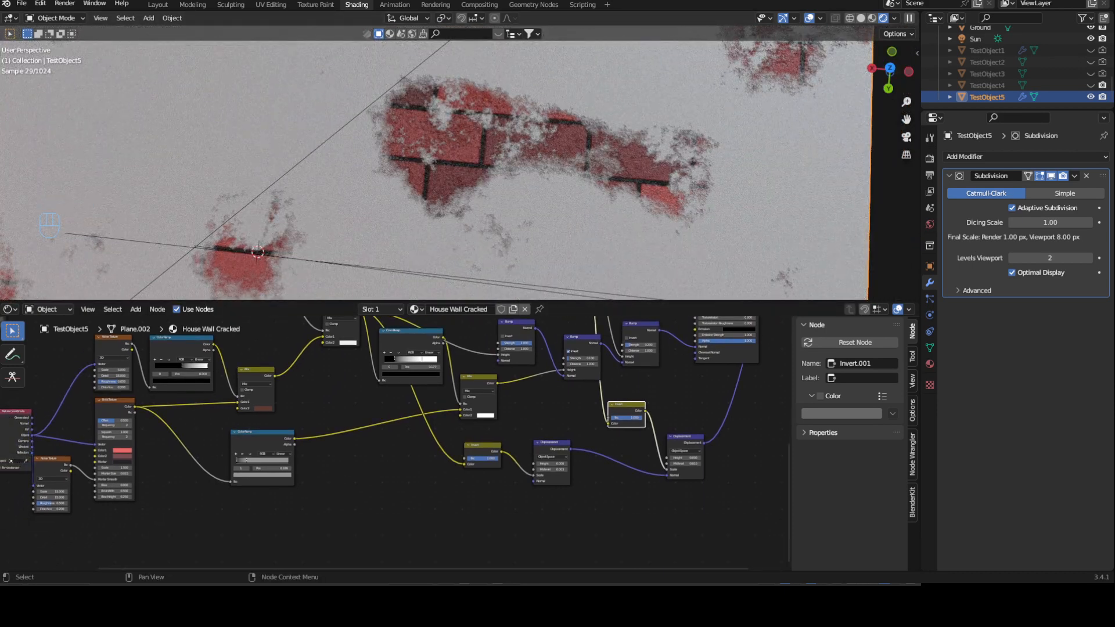
scroll(373, 456, up, 2)
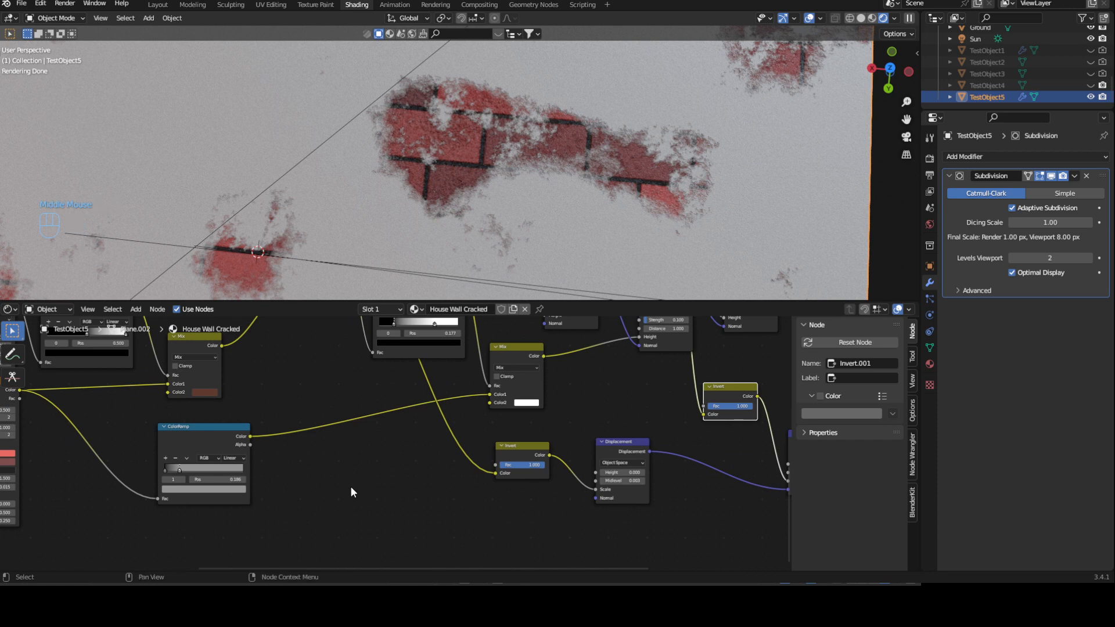
middle_drag(351, 486, 400, 448)
click(401, 448)
key(shift+a)
text(vor)
key(Return)
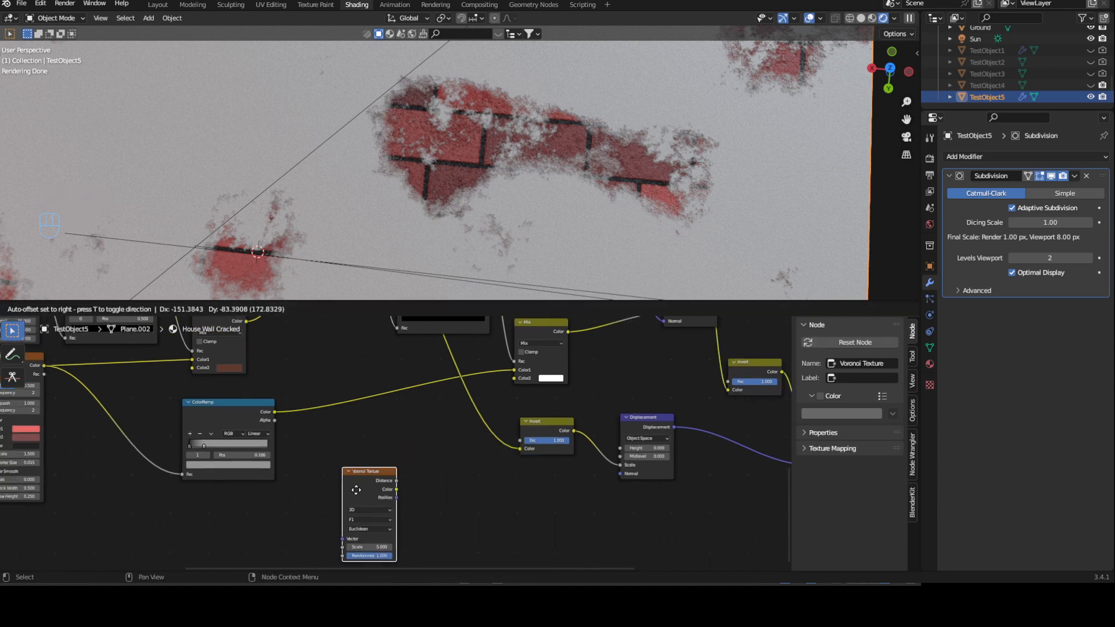
click(354, 436)
- Give the Voronoi Texture Object coordinates directly from a Texture Coordinate node without a Mapping node, and preview its Distance output
key(ctrl+t)
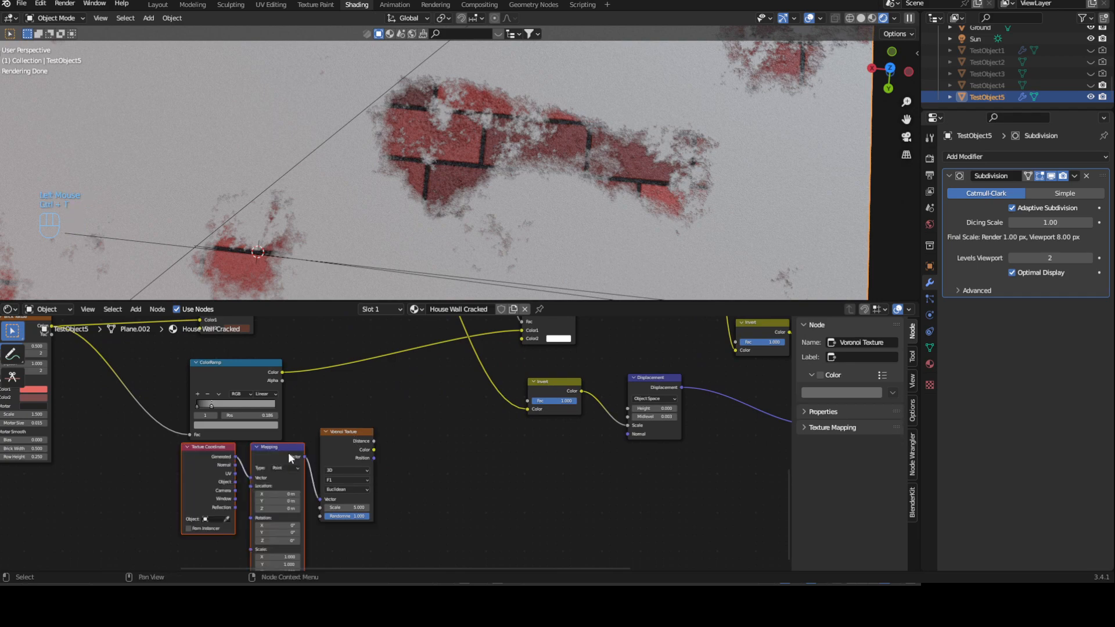
click(273, 458)
key(Delete)
drag(224, 458, 322, 498)
ctrl+shift+click(343, 442)
- Set the Voronoi Texture's Scale to 100
ctrl+middle_drag(347, 443, 423, 435)
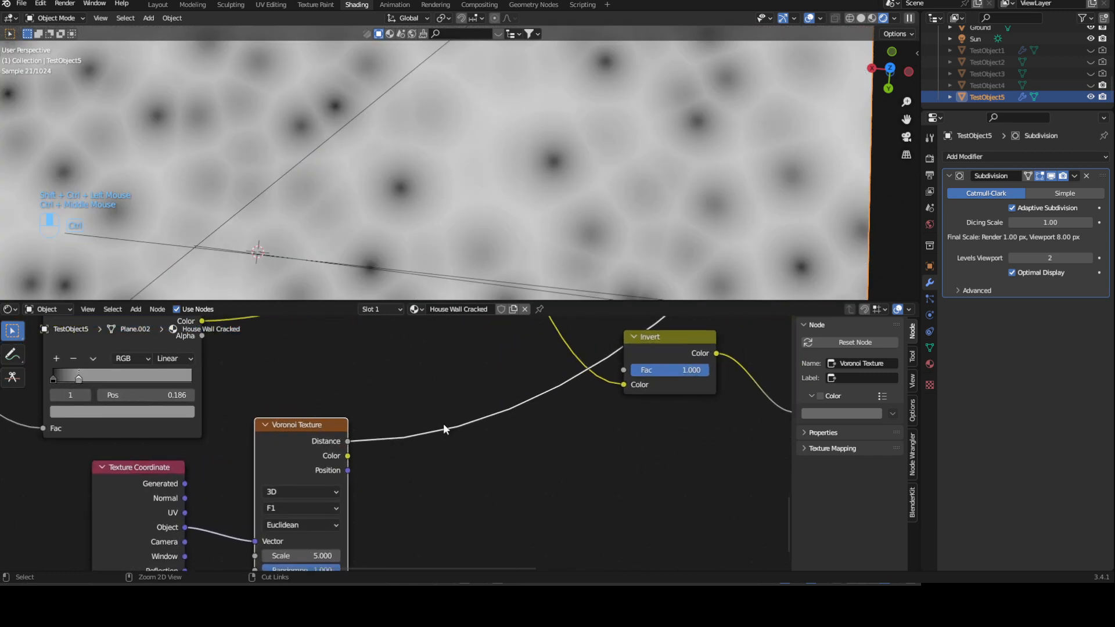
middle_drag(378, 488, 434, 406)
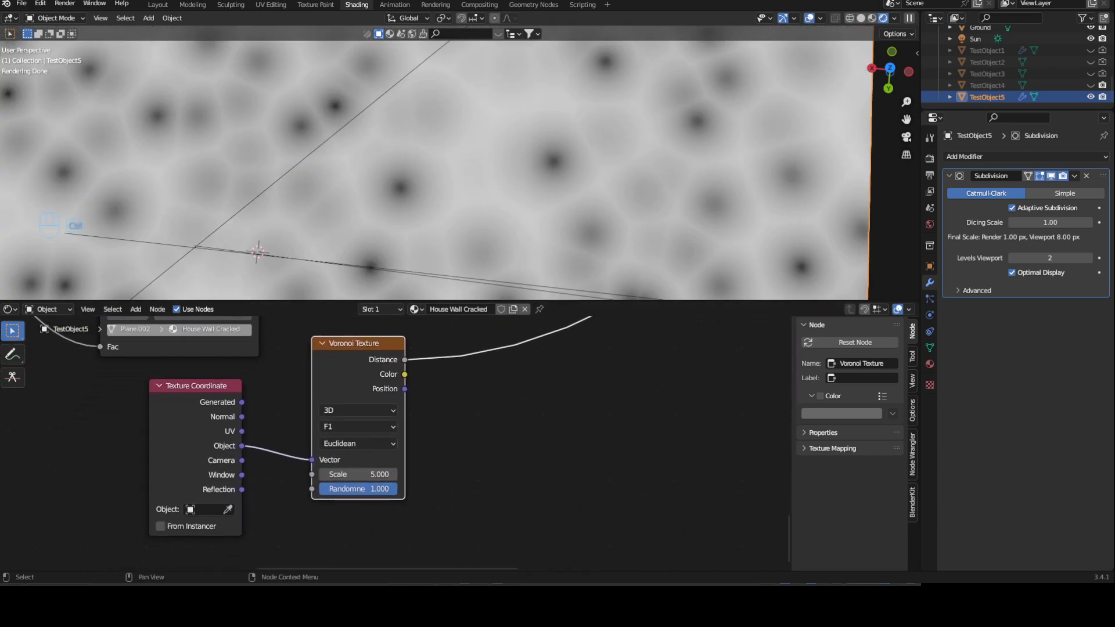
click(359, 474)
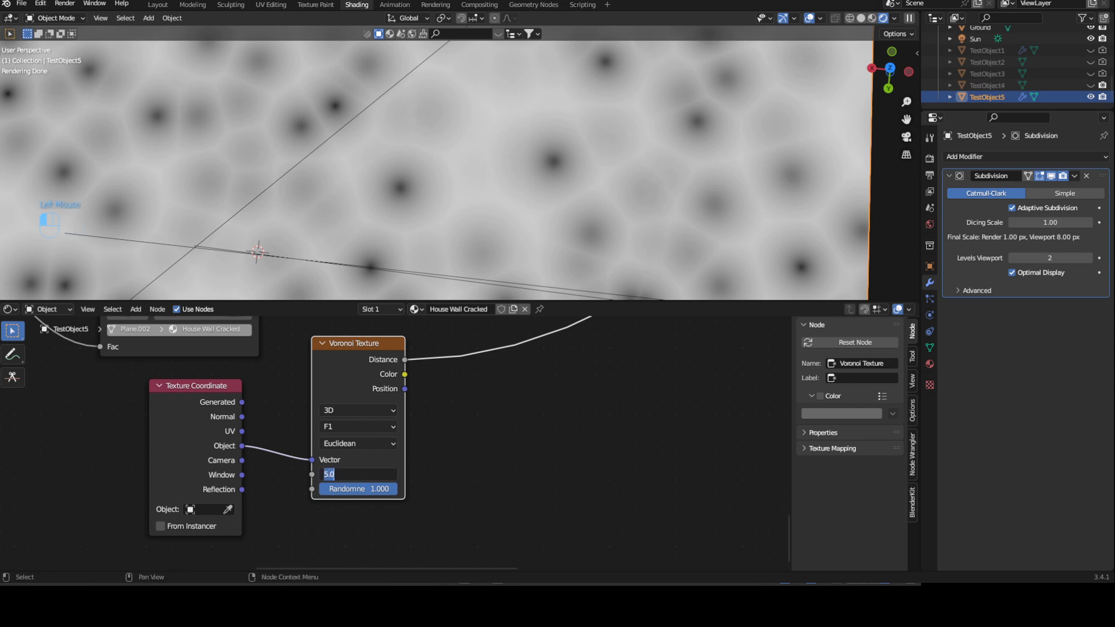
text(100)
key(Return)
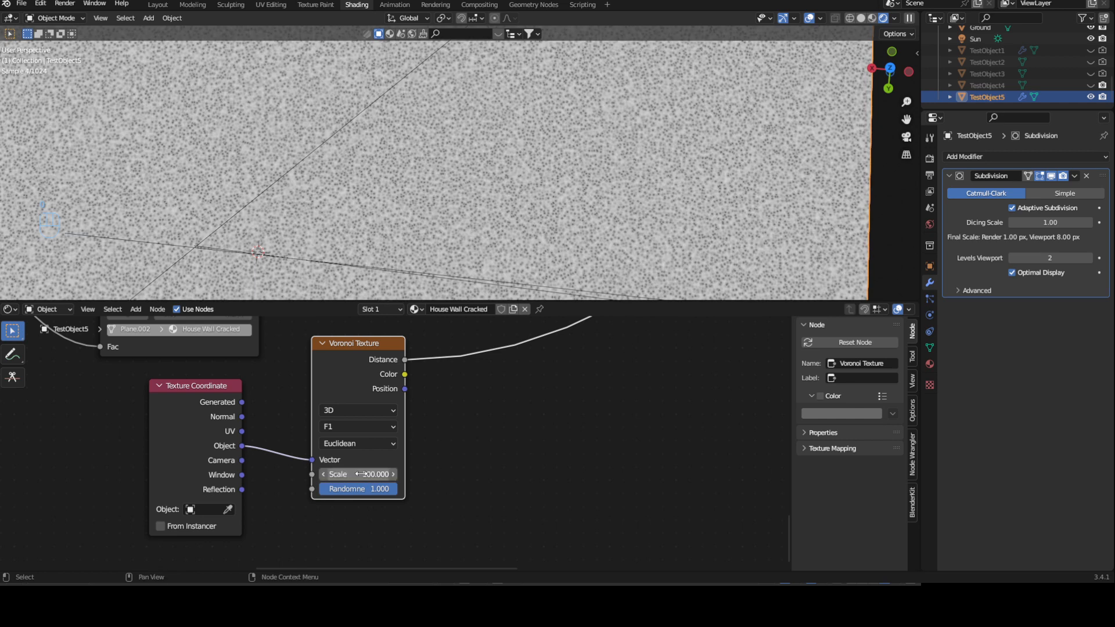
- Insert a ColorRamp after the Voronoi Texture's Distance output and move its white stop to position 0.3
click(463, 366)
middle_drag(462, 366, 423, 434)
key(shift+a)
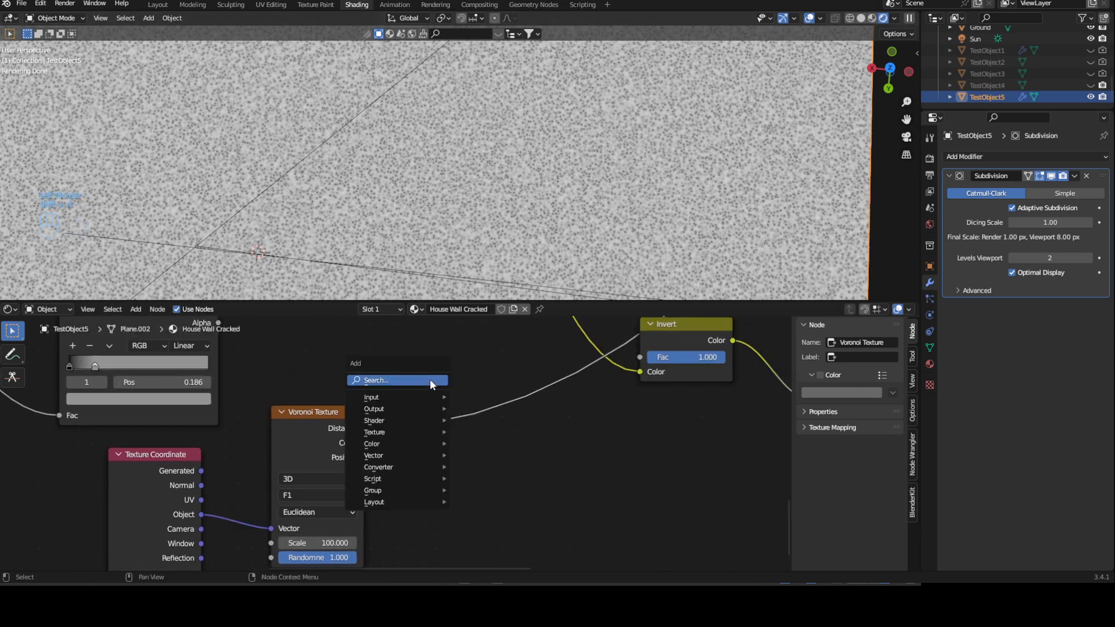
click(431, 379)
text(co)
key(Return)
click(445, 420)
middle_drag(536, 429, 456, 446)
drag(487, 482, 388, 479)
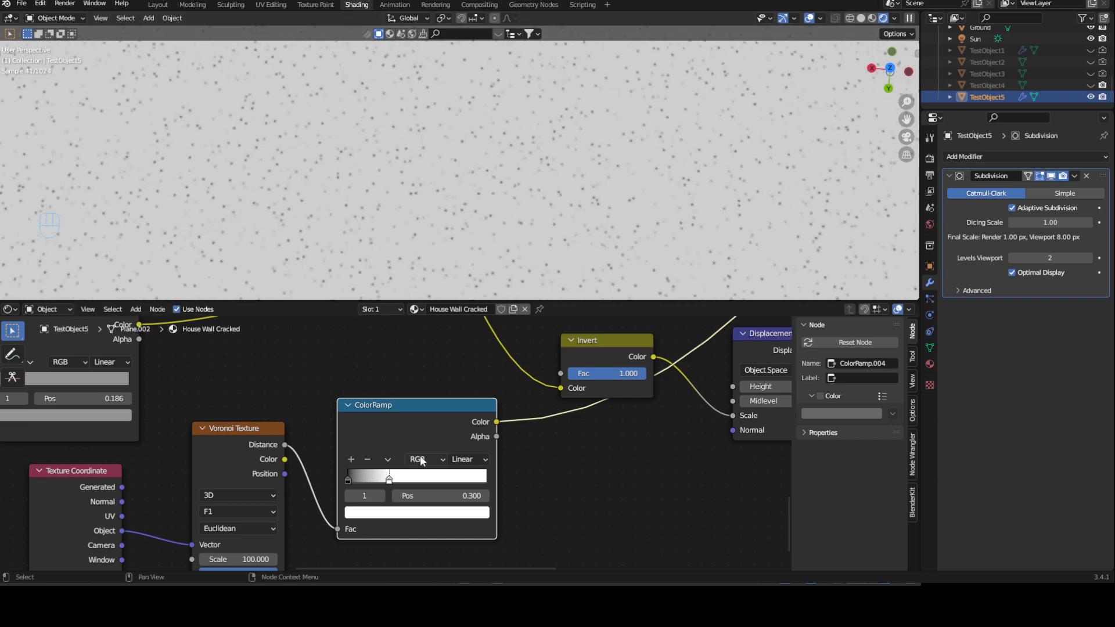
- Rearrange the Texture Coordinate, Voronoi Texture and new ColorRamp nodes into a compact row beneath the brick ColorRamp
ctrl+middle_drag(486, 352, 419, 410)
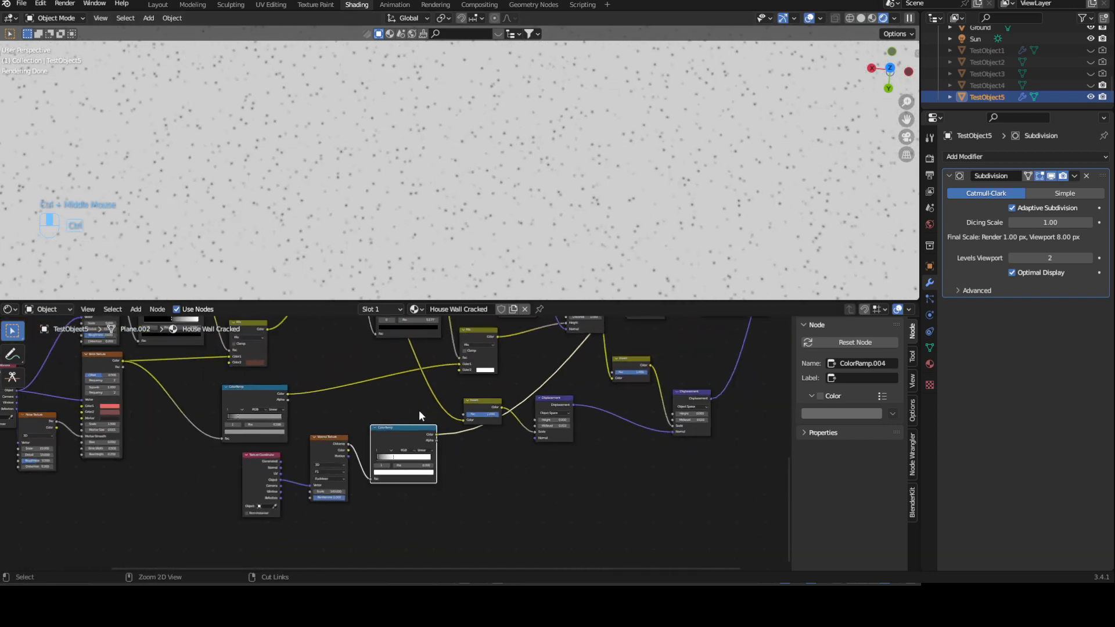
drag(405, 435, 328, 459)
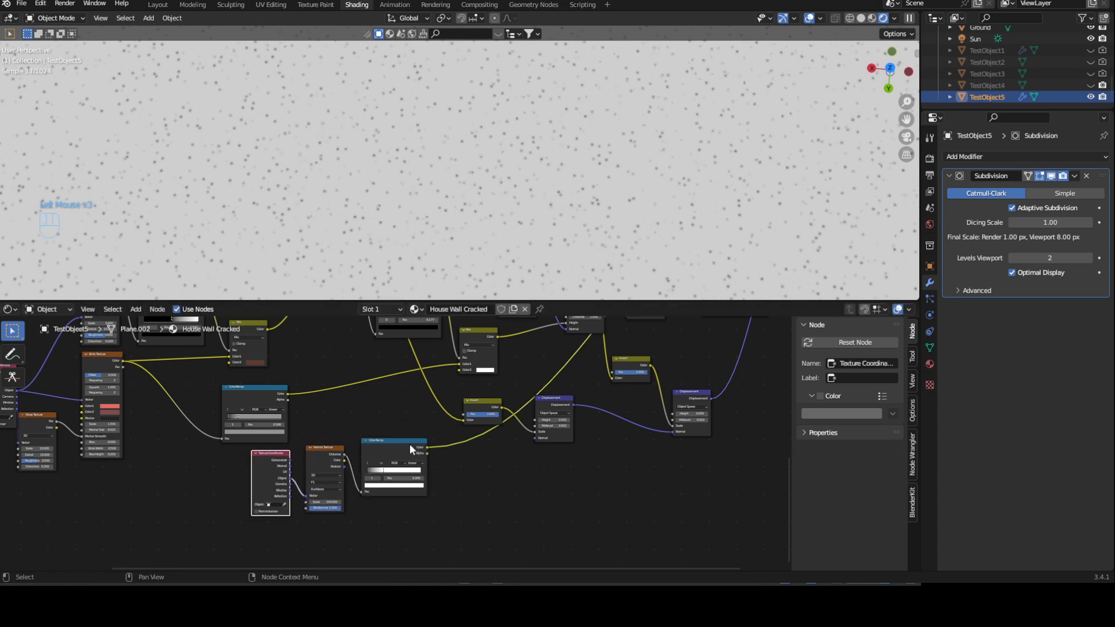
drag(409, 444, 404, 451)
middle_drag(412, 384, 396, 443)
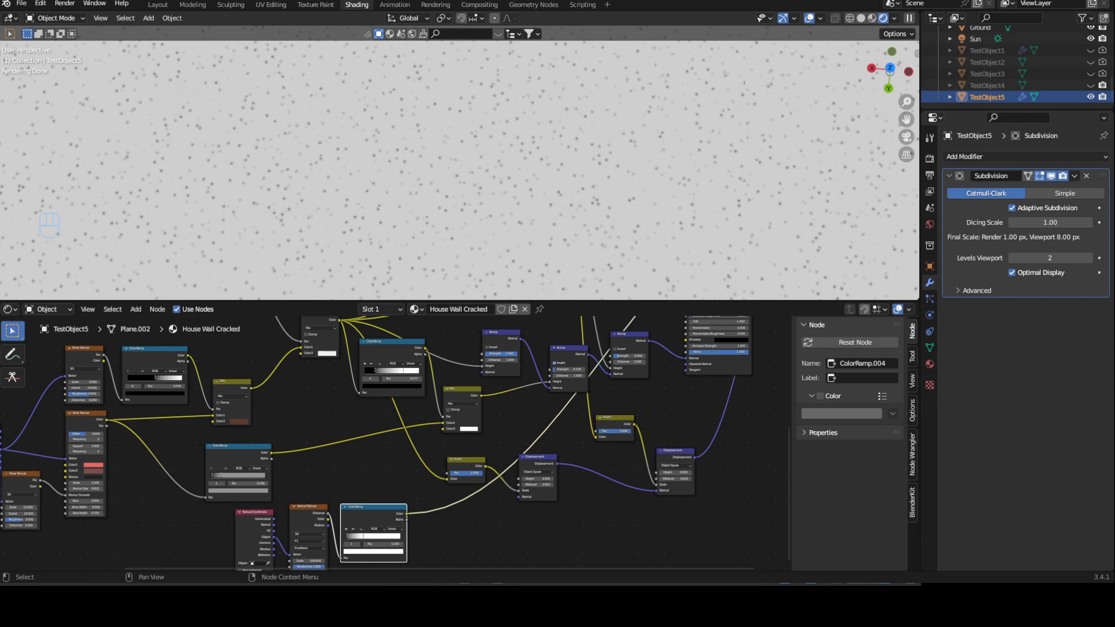
middle_drag(520, 415, 482, 437)
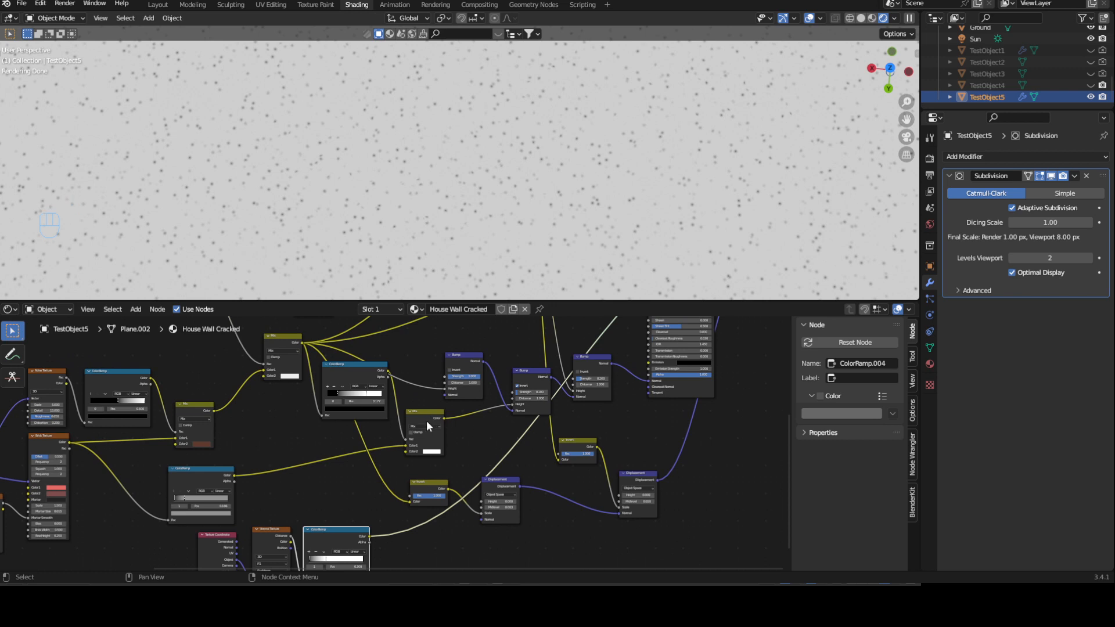
middle_drag(472, 437, 498, 450)
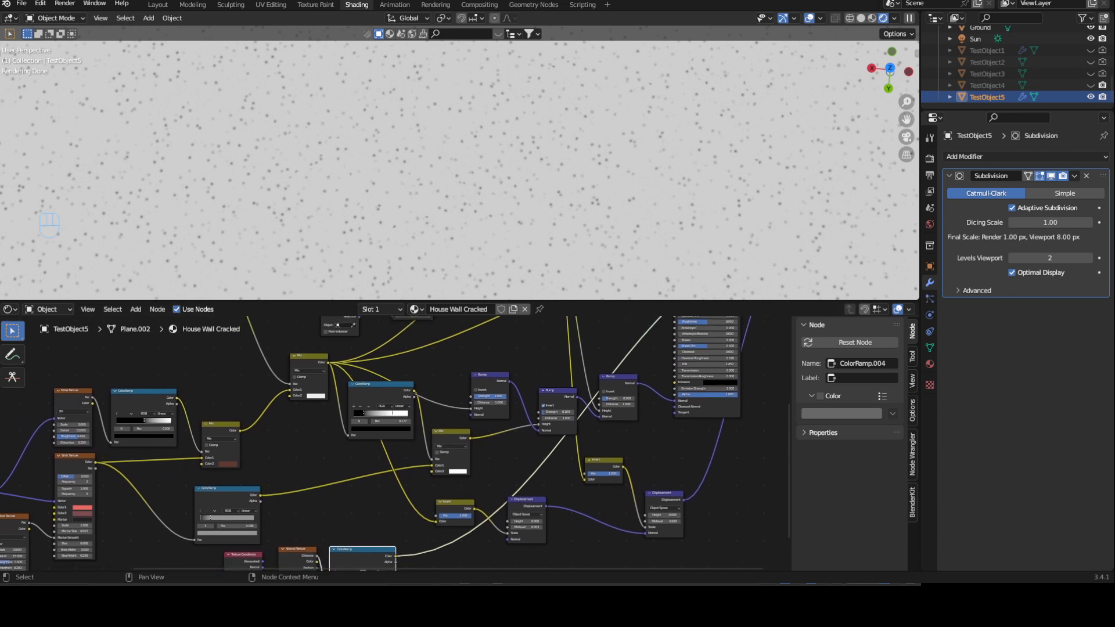
middle_drag(438, 469, 390, 428)
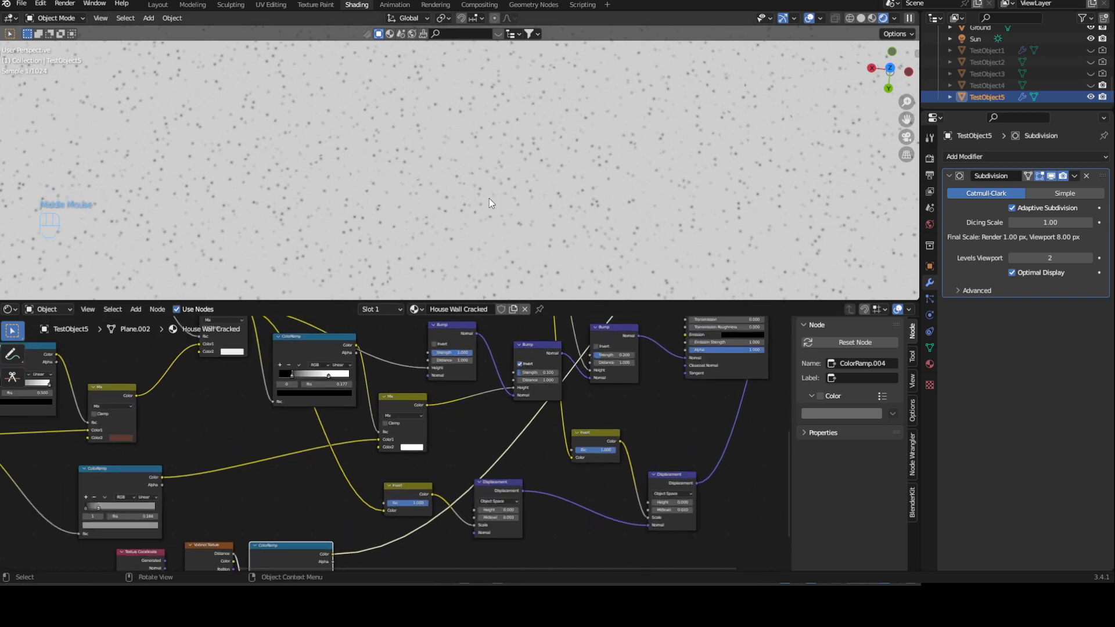
middle_drag(272, 381, 302, 383)
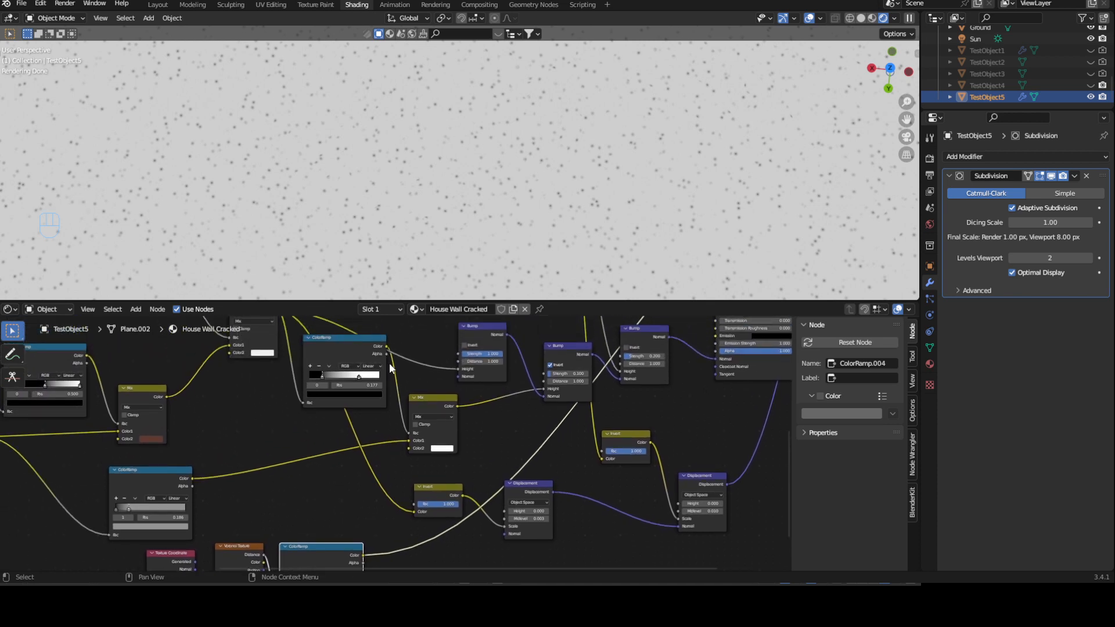
middle_drag(437, 403, 414, 398)
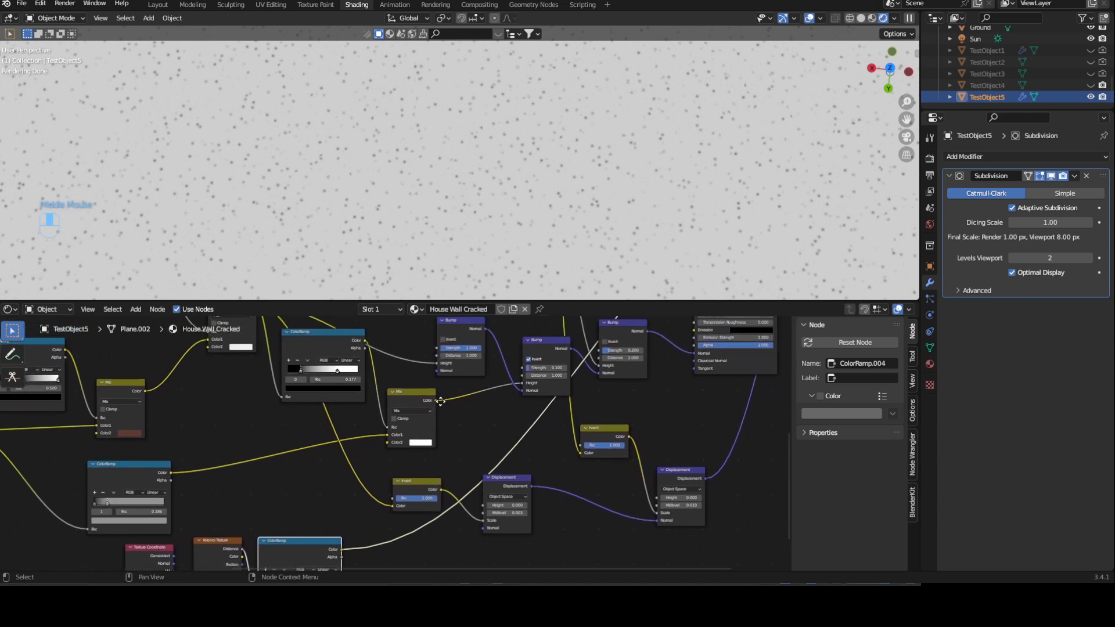
drag(414, 402, 301, 441)
drag(318, 349, 351, 355)
key(ctrl+z)
key(ctrl+z)
key(ctrl+z)
- Move the lower Invert node and both Displacement nodes farther toward the output end to clear space beside the Voronoi ColorRamp
scroll(419, 422, down, 1)
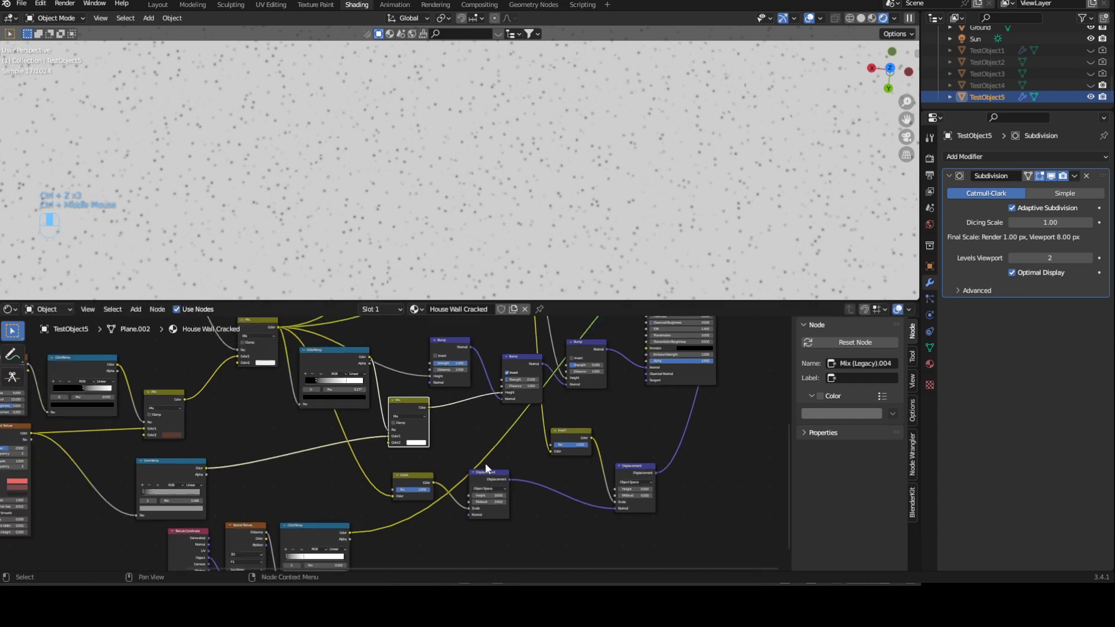
click(406, 479)
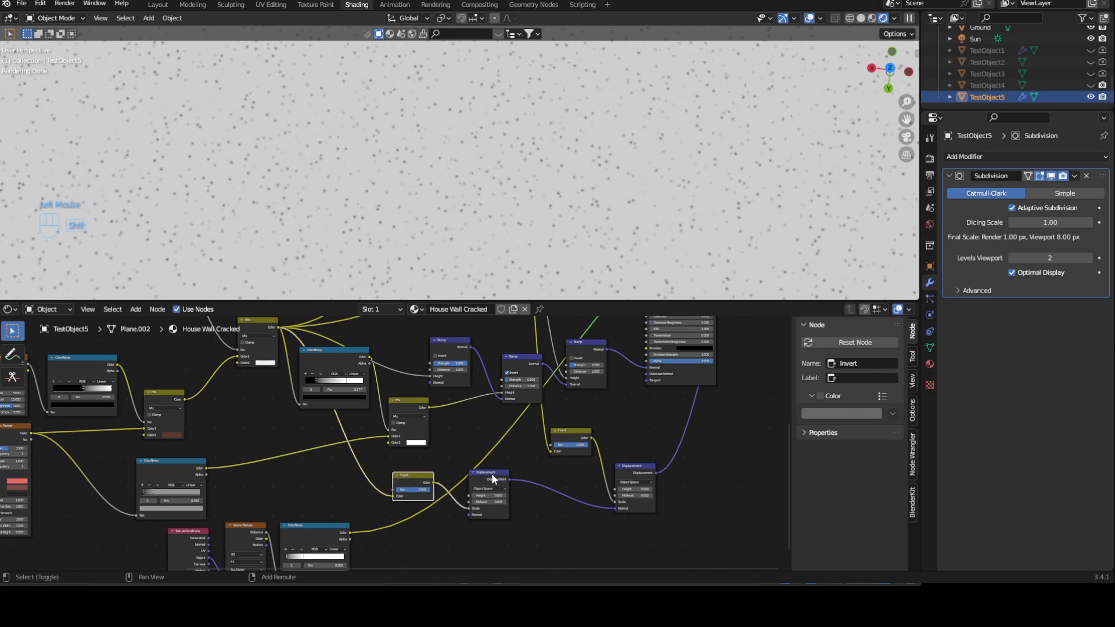
shift+click(492, 472)
shift+click(637, 469)
drag(639, 468, 790, 482)
middle_drag(338, 460, 371, 445)
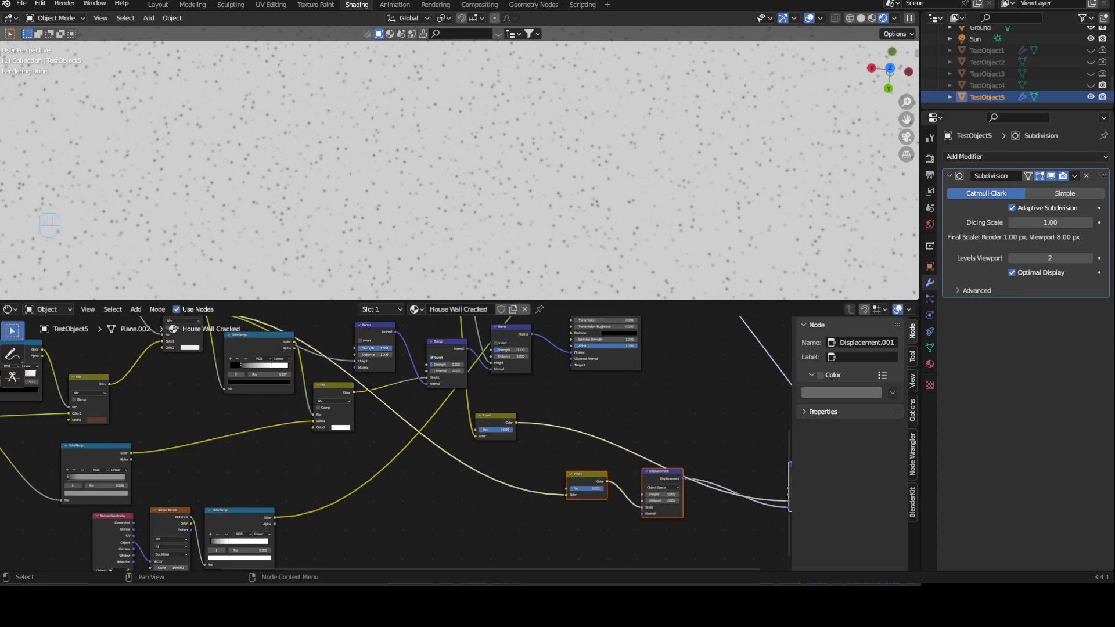
mouse_move(244, 463)
middle_down()
mouse_move(267, 513)
mouse_move(266, 486)
mouse_move(240, 468)
middle_up()
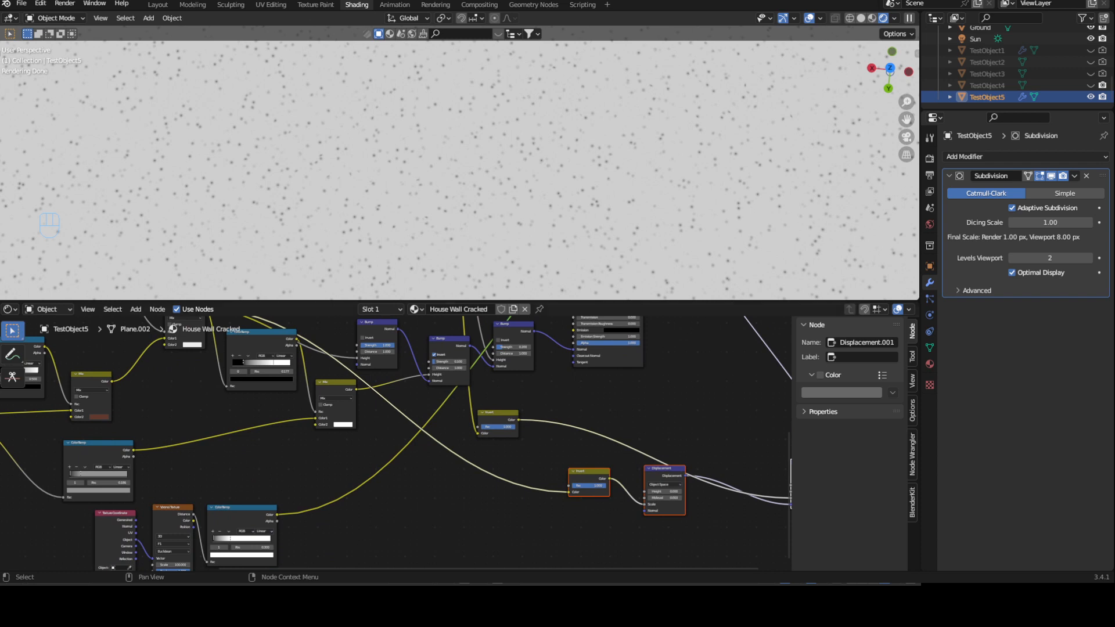
ctrl+middle_drag(371, 432, 371, 413)
click(321, 368)
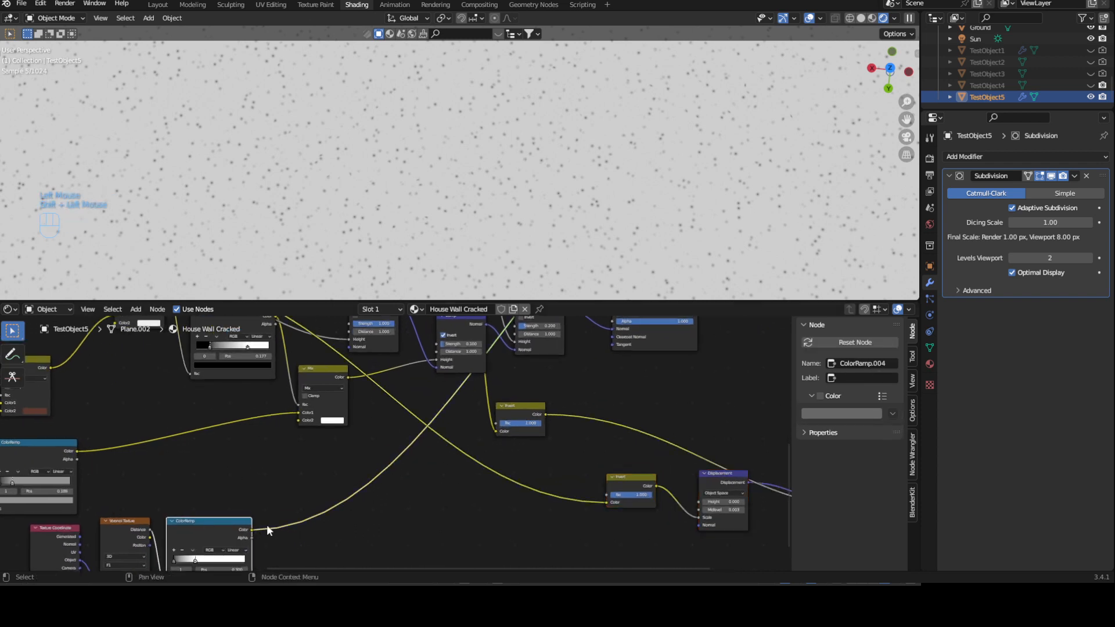
shift+click(214, 524)
key(ctrl+0)
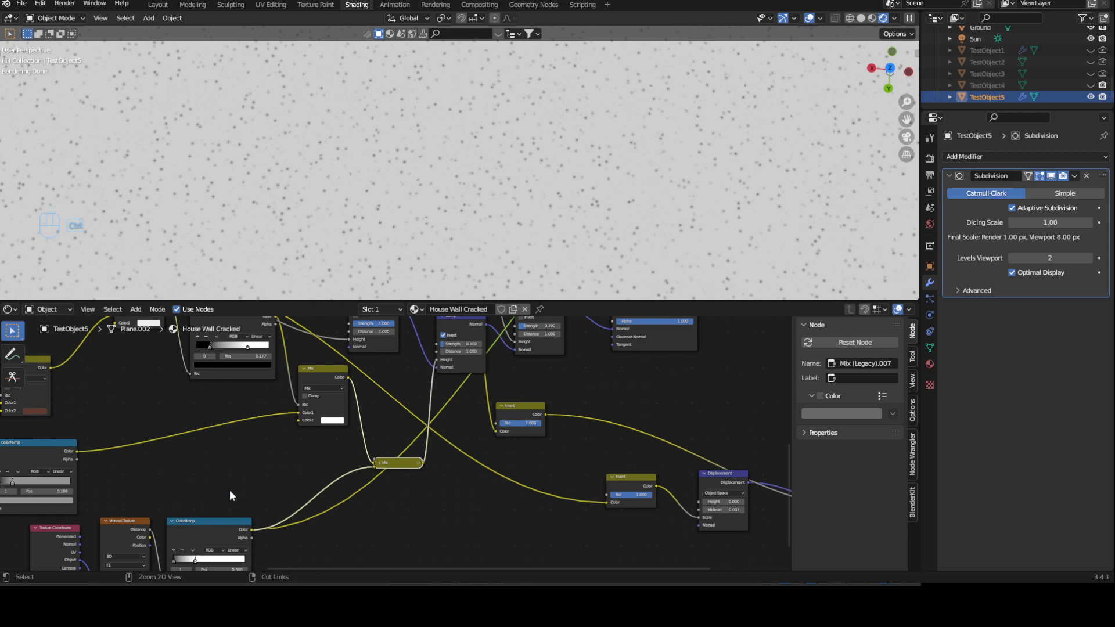
key(ctrl+z)
- Add a Mix node after the Voronoi ColorRamp and place it below the existing brick bump Mix node
click(230, 529)
key(ctrl+0)
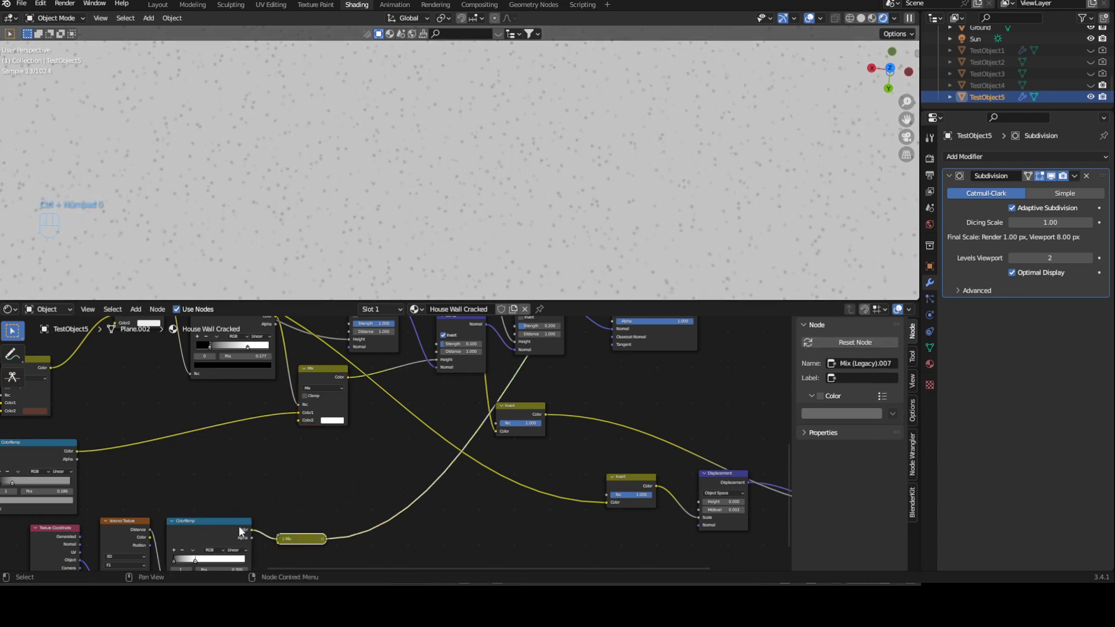
drag(296, 542, 377, 472)
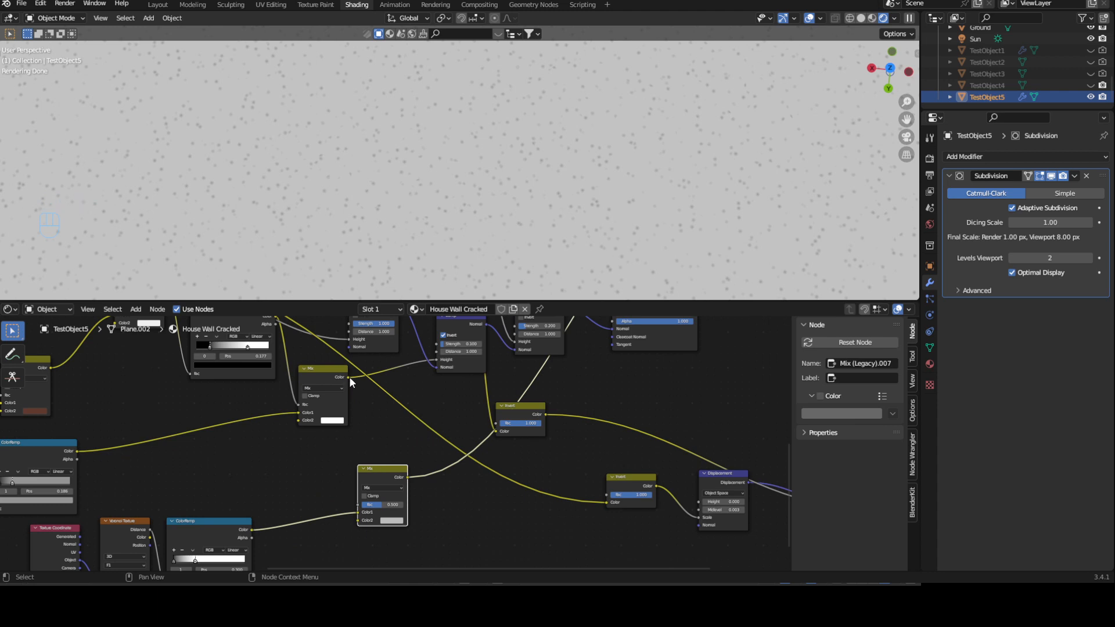
middle_drag(282, 331, 294, 368)
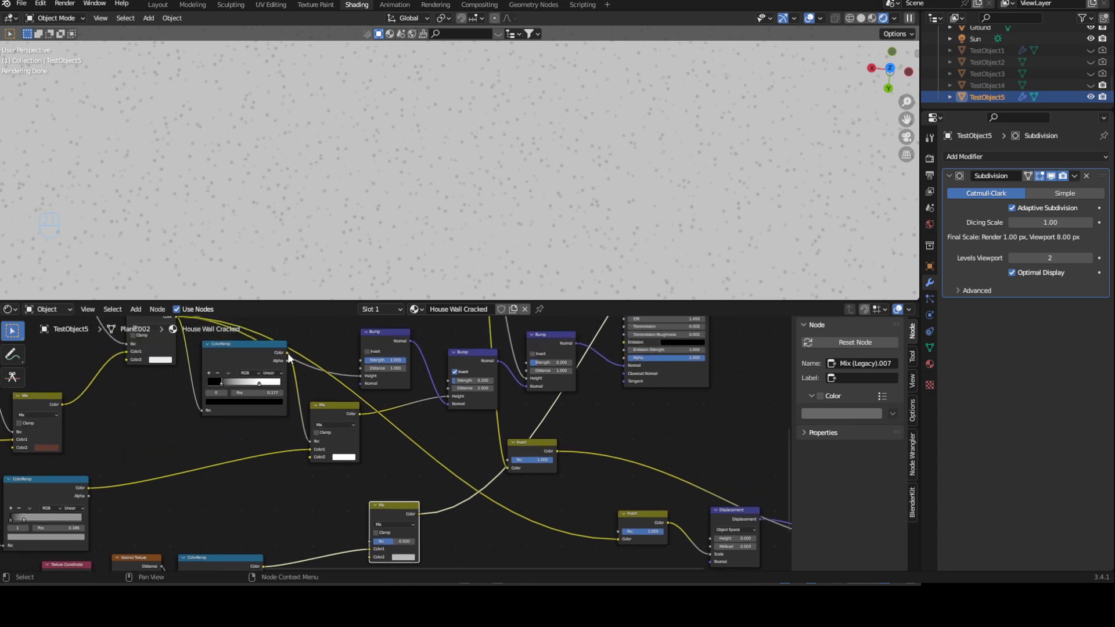
mouse_move(415, 432)
middle_down()
mouse_move(408, 441)
mouse_move(423, 417)
middle_up()
drag(409, 490, 382, 468)
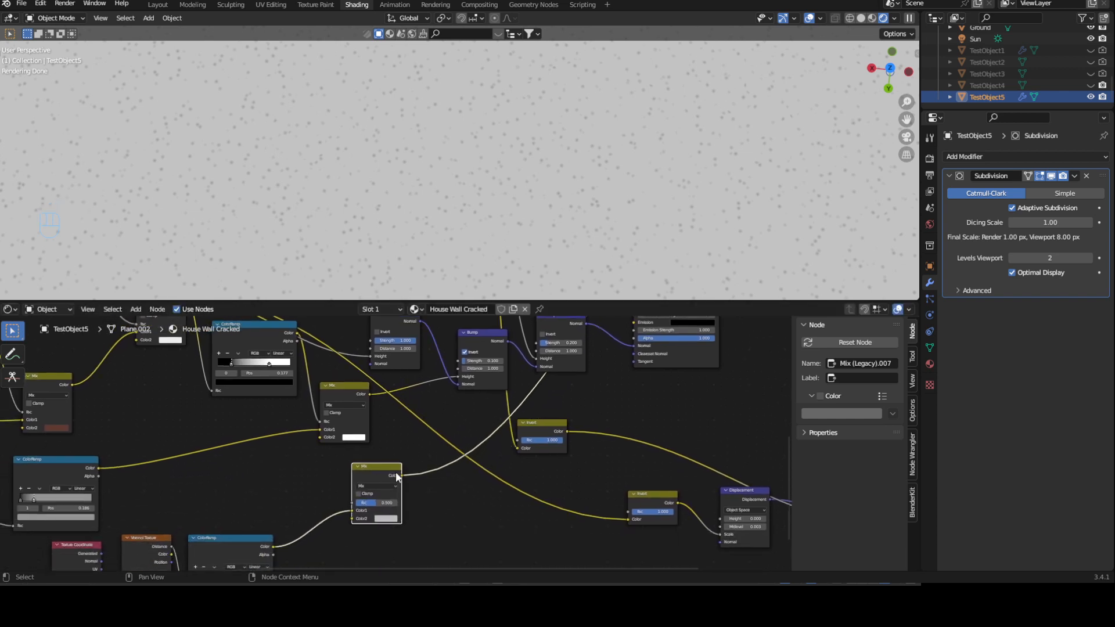
key(ctrl+z)
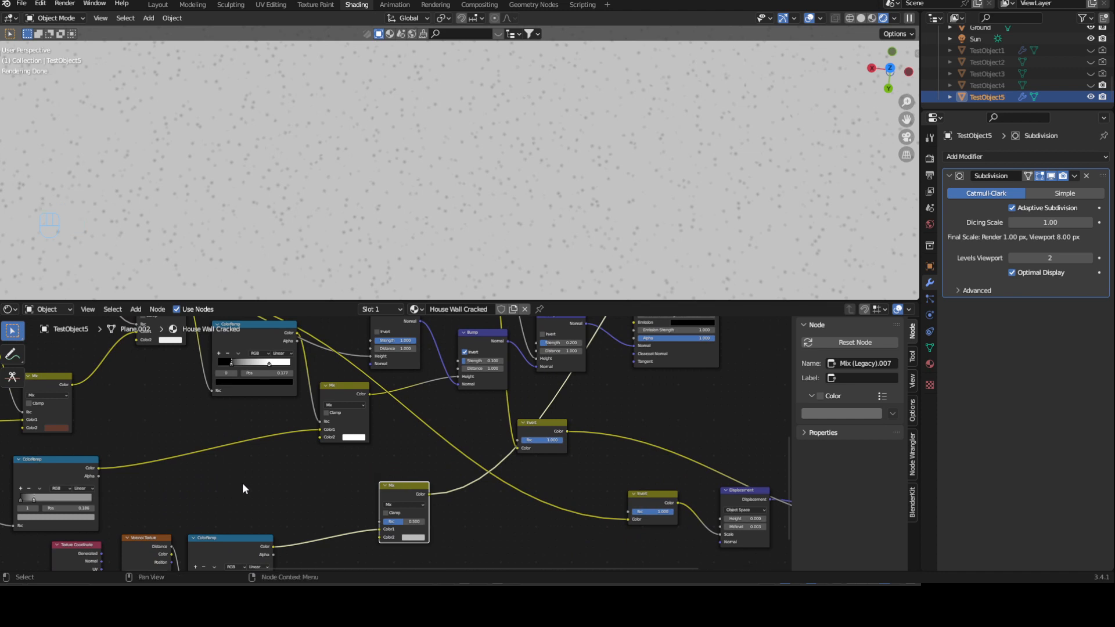
middle_drag(261, 487, 294, 489)
ctrl+middle_drag(375, 501, 399, 482)
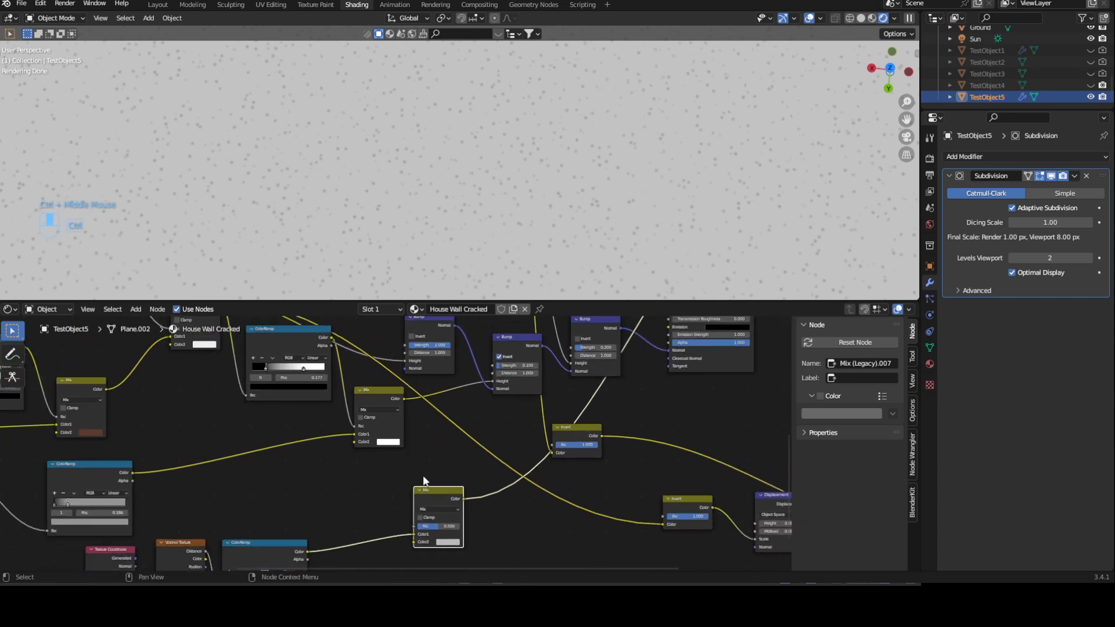
middle_drag(449, 455, 414, 478)
key(x)
middle_drag(486, 426, 460, 397)
ctrl+middle_drag(460, 448, 459, 452)
middle_drag(432, 455, 435, 433)
middle_drag(411, 525, 438, 460)
key(ctrl+z)
- Move the Principled BSDF and Material Output nodes farther along the tree to make room for another Bump node
ctrl+middle_drag(488, 425, 391, 441)
middle_drag(714, 359, 501, 477)
shift+click(473, 477)
middle_drag(538, 420, 508, 525)
shift+click(522, 398)
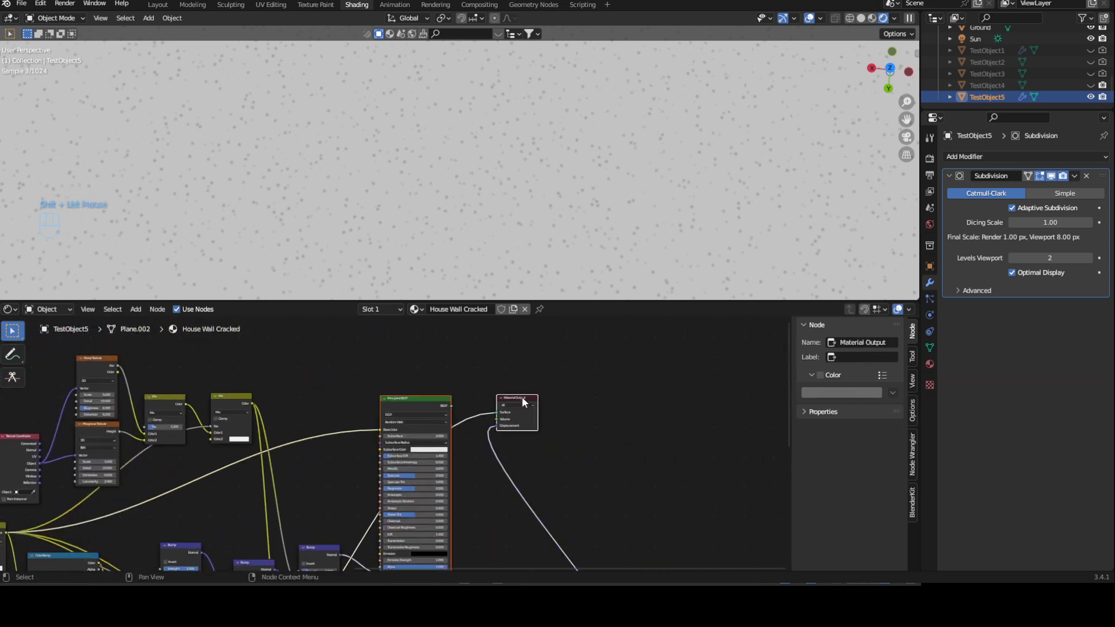
drag(522, 396, 600, 395)
- Duplicate the last Bump node and insert the copy in the normal chain just before the Principled BSDF
middle_drag(413, 485, 437, 395)
middle_drag(400, 481, 414, 355)
ctrl+middle_drag(400, 426, 419, 404)
click(337, 348)
key(shift+d)
click(436, 344)
middle_drag(282, 454, 512, 418)
- Connect the mask ColorRamp's Color to the new Mix node's Fac, with the Voronoi ColorRamp feeding Color2
middle_drag(390, 451, 444, 410)
drag(470, 472, 413, 473)
middle_drag(392, 463, 343, 490)
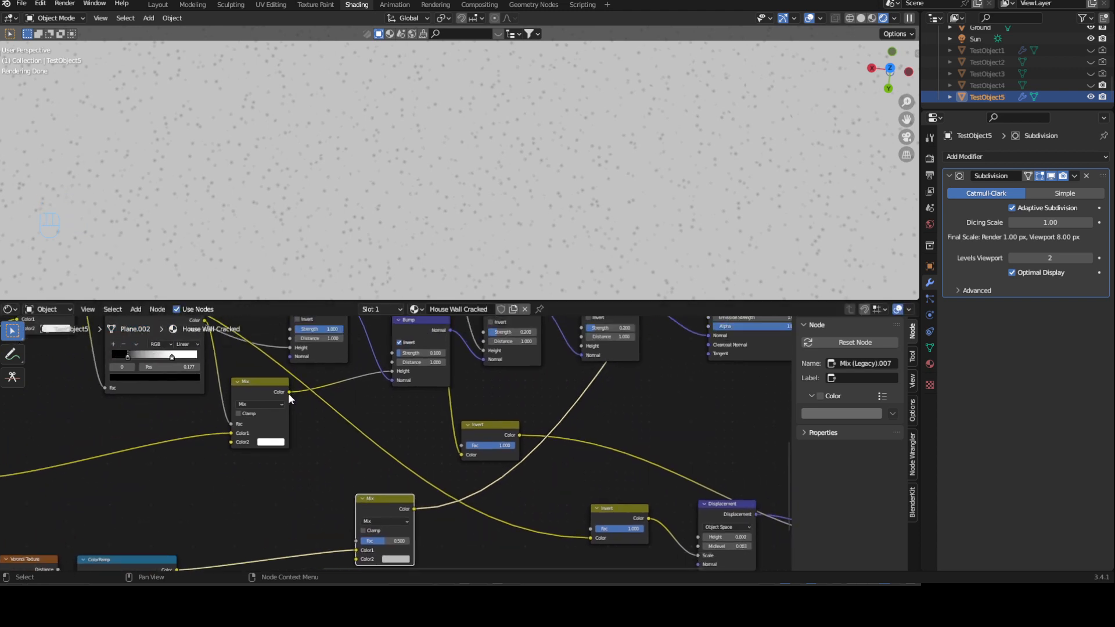
middle_drag(262, 399, 288, 421)
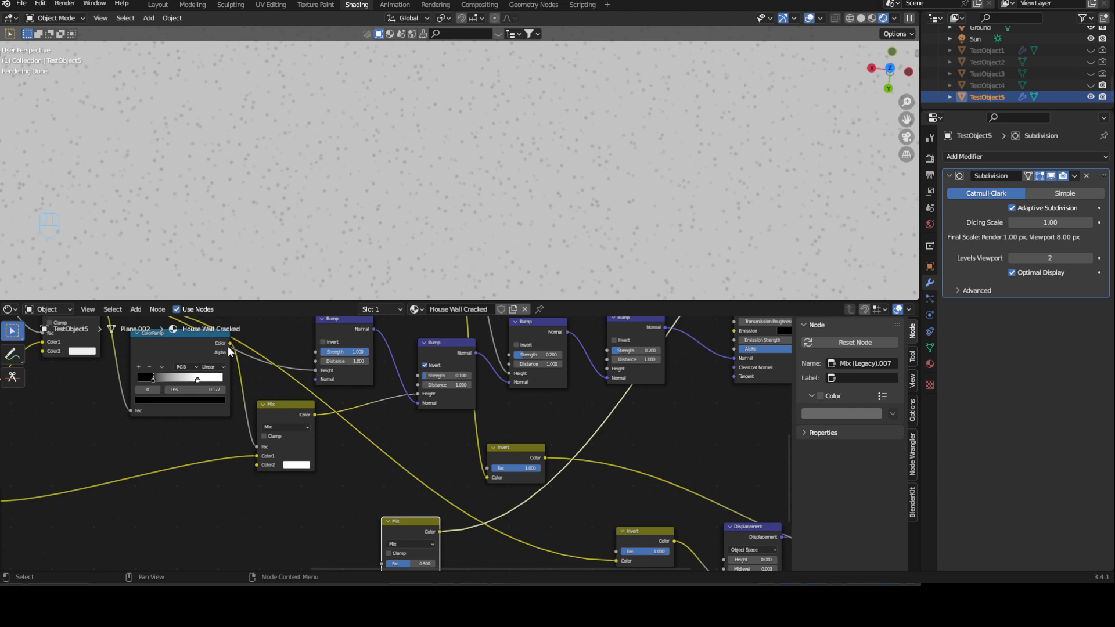
drag(231, 343, 381, 439)
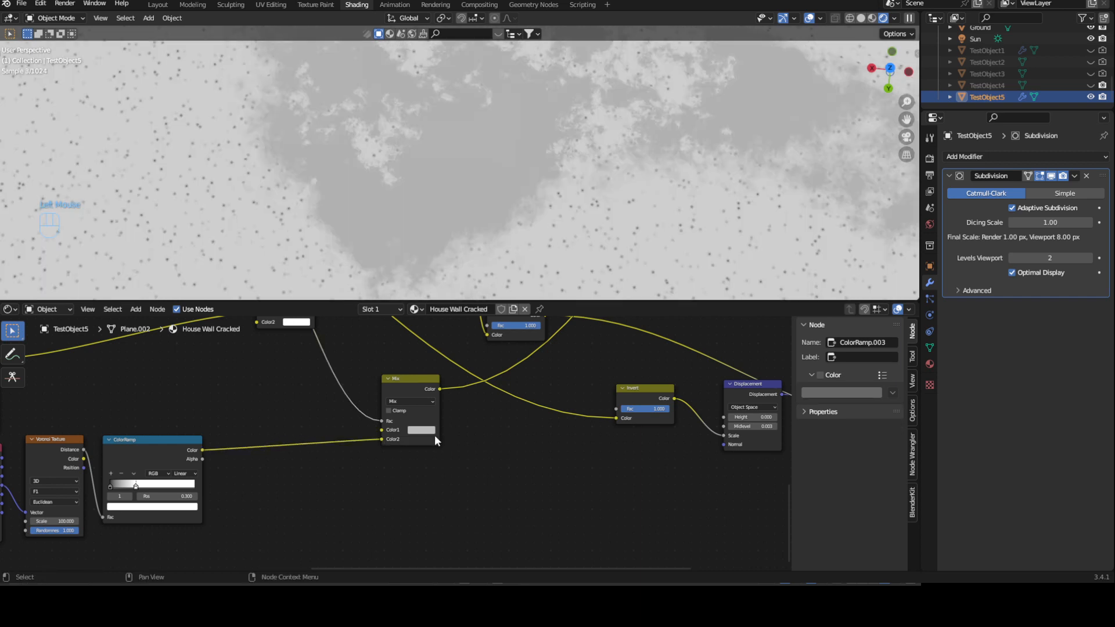
- Set Color1 of the new Voronoi Mix node to pure white
click(421, 430)
click(478, 317)
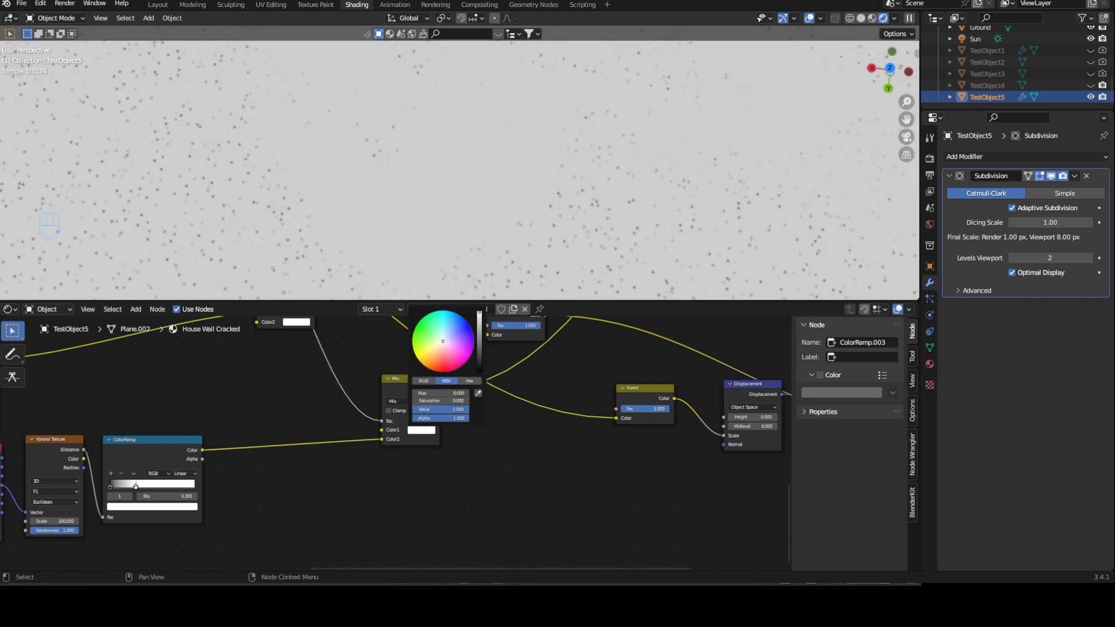
ctrl+middle_drag(509, 409, 423, 516)
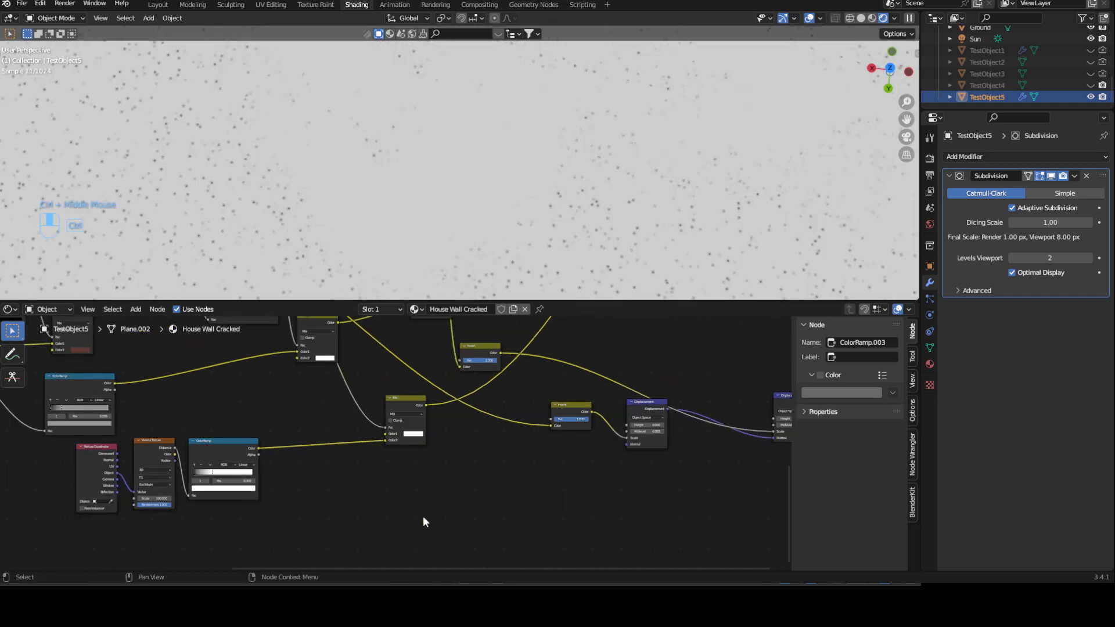
- Connect the Voronoi Mix node's Color to the new Bump node's Height and preview the Principled BSDF
middle_drag(430, 414, 325, 502)
click(319, 490)
drag(320, 492, 445, 378)
middle_drag(591, 380, 506, 446)
click(495, 450)
- Enable Invert on the newly added Bump node and inspect the pore relief on the plane
middle_drag(372, 279, 584, 189)
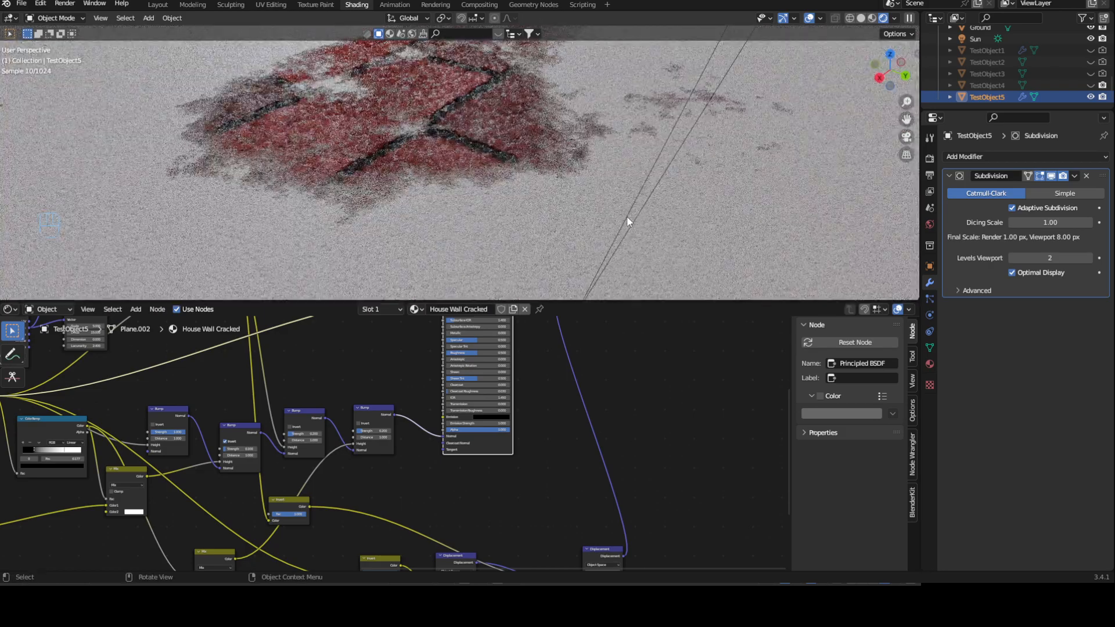
middle_drag(631, 218, 672, 142)
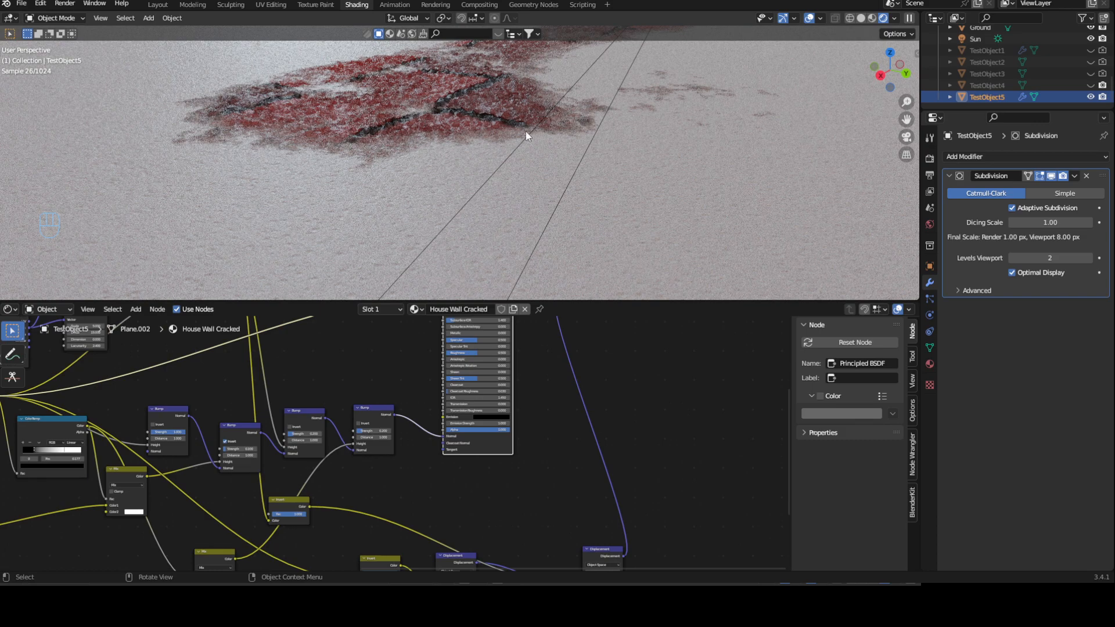
click(364, 425)
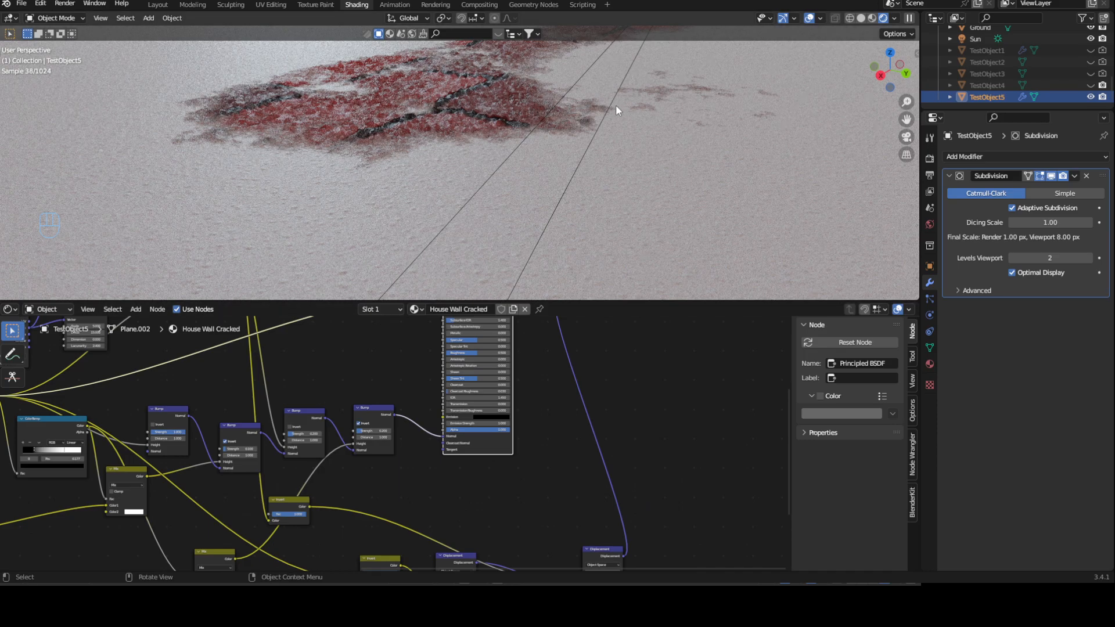
ctrl+middle_drag(614, 106, 618, 131)
middle_drag(660, 217, 534, 229)
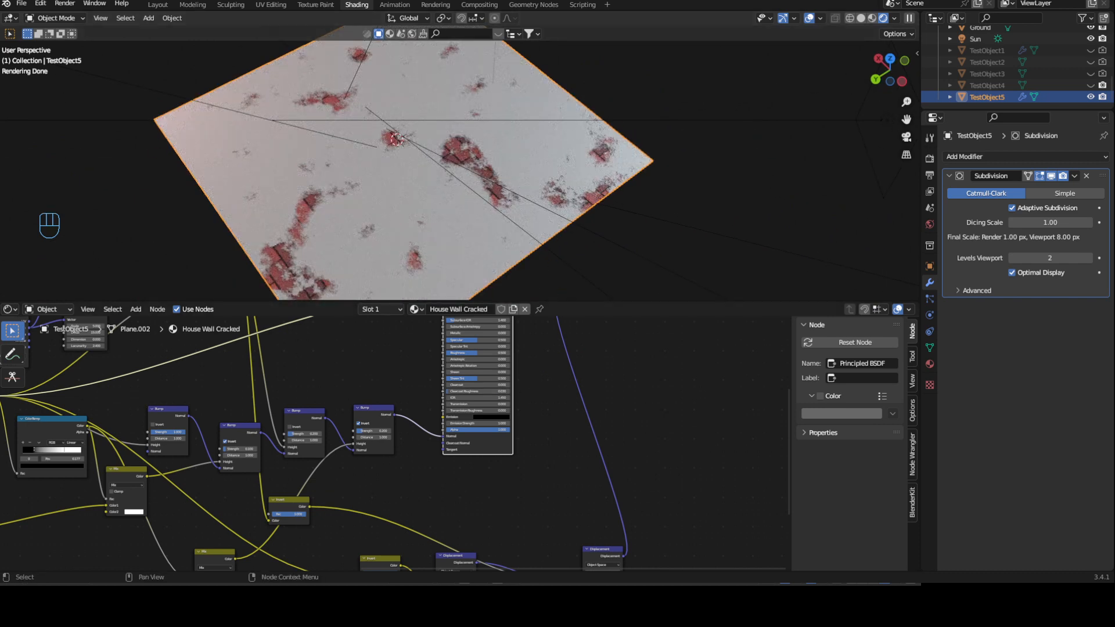
- Add a ColorRamp node and connect its Color output to the Principled BSDF's Roughness
middle_drag(395, 377, 461, 432)
middle_drag(468, 474, 434, 394)
key(shift+a)
click(434, 394)
text(col)
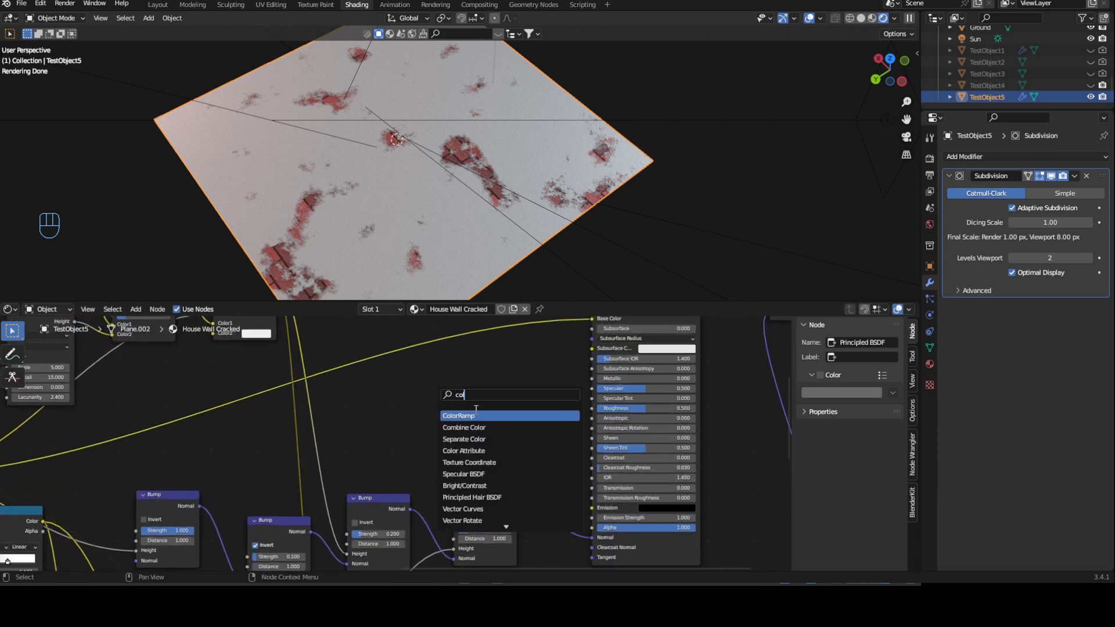
key(Return)
click(458, 381)
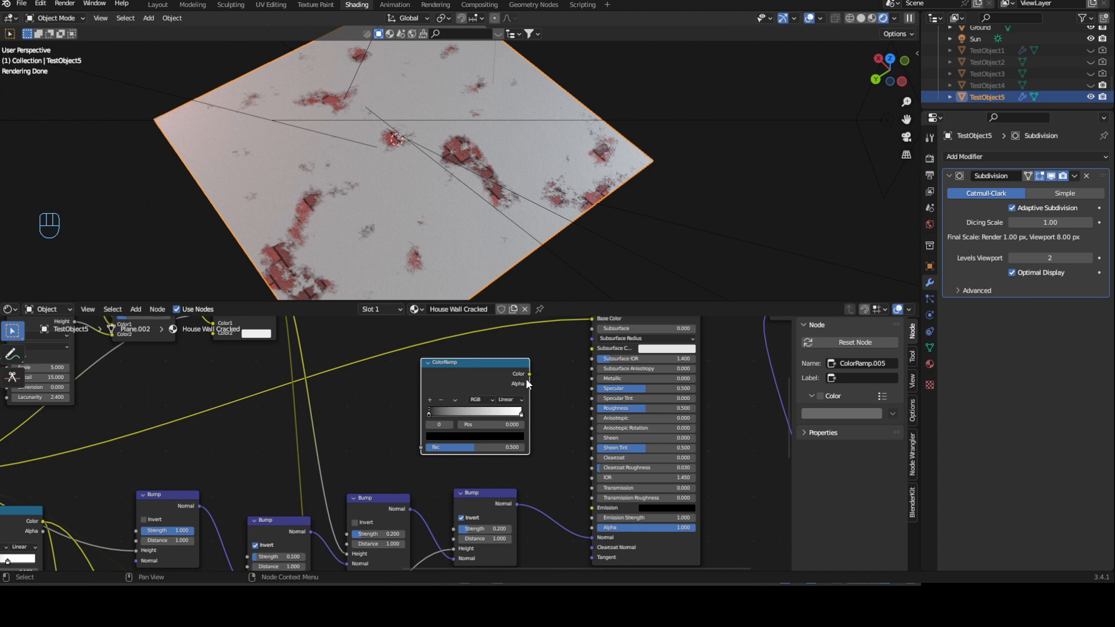
drag(529, 375, 591, 408)
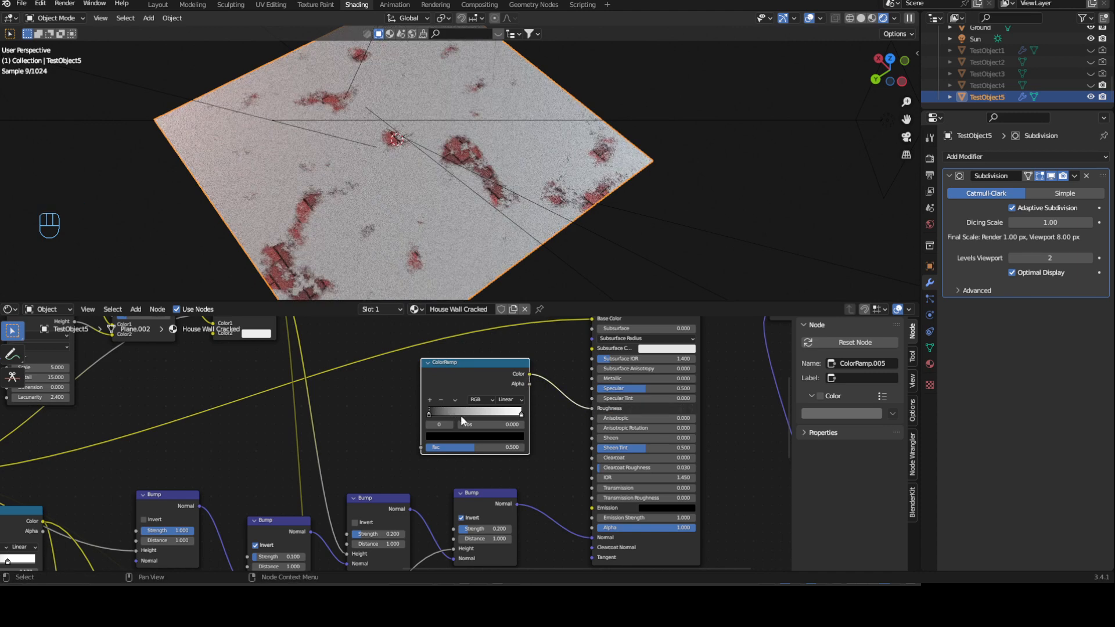
- Change the roughness ColorRamp's black stop to grey with Value 0.387 and its white stop to light grey with Value 0.606
click(443, 437)
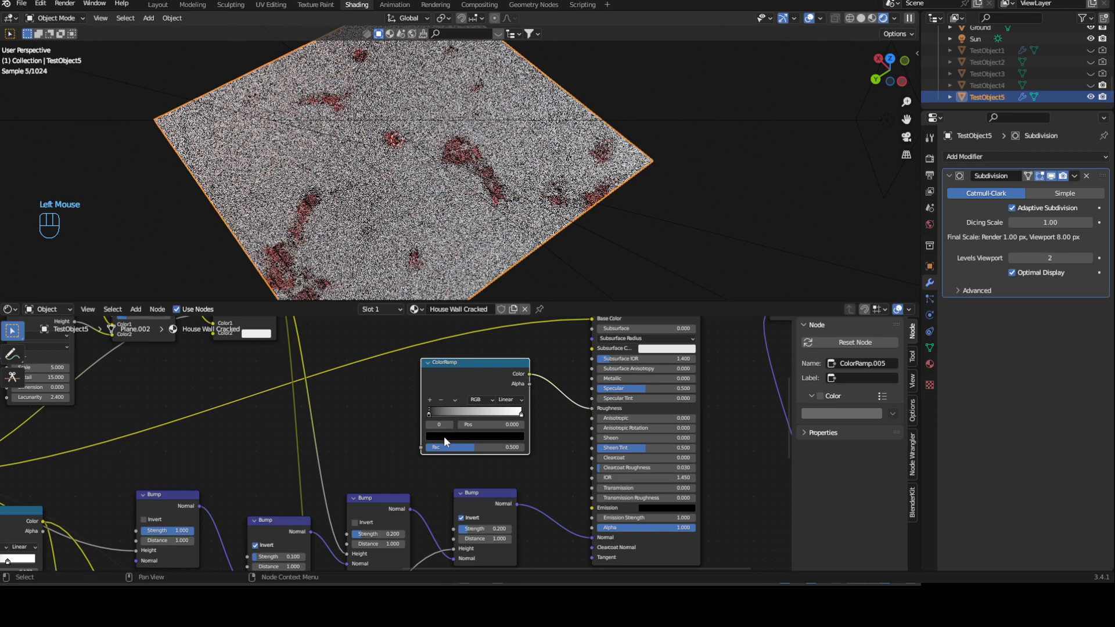
click(503, 332)
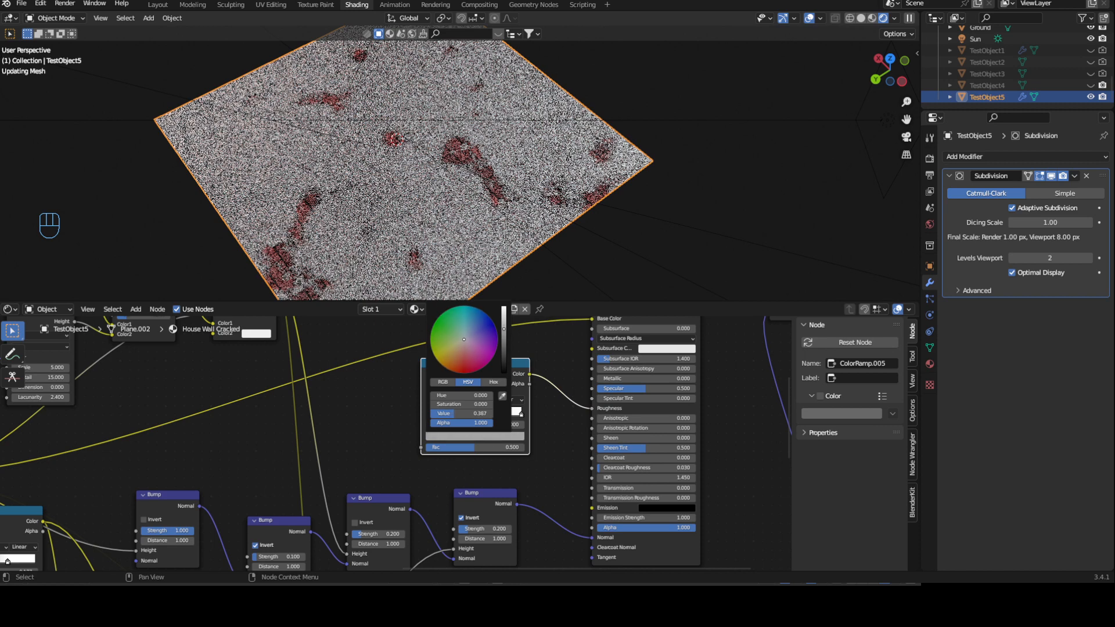
click(522, 414)
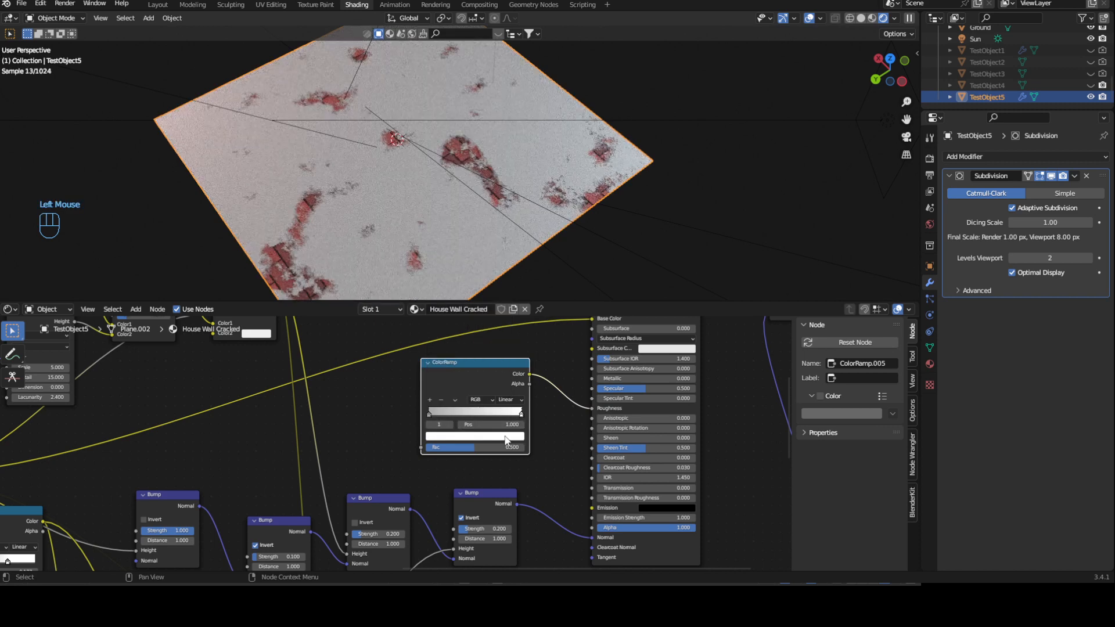
click(506, 437)
click(503, 326)
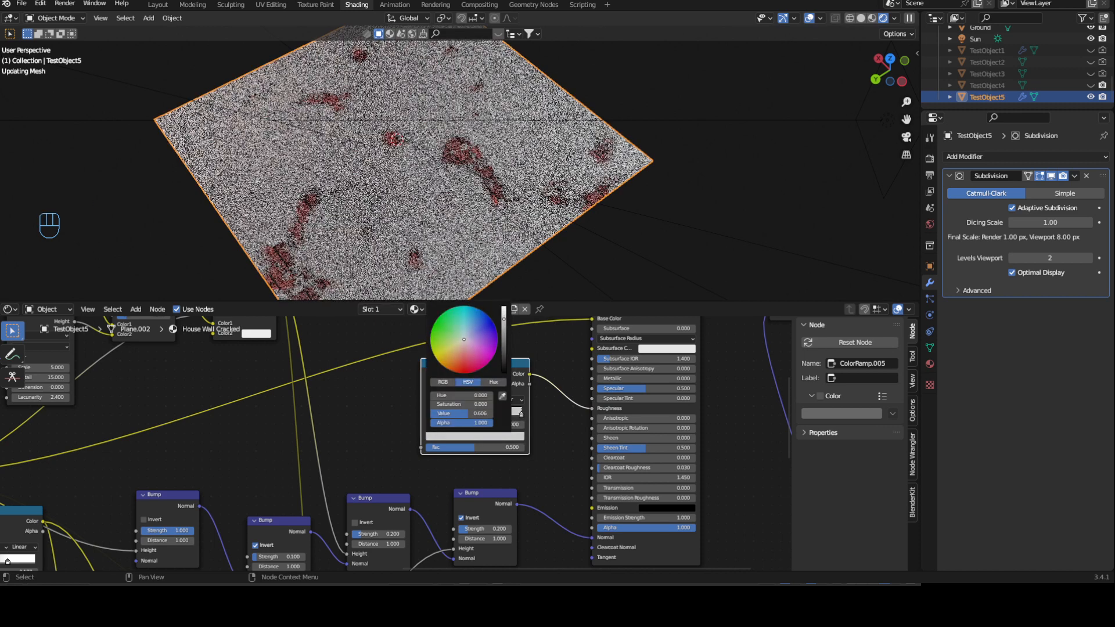
click(429, 414)
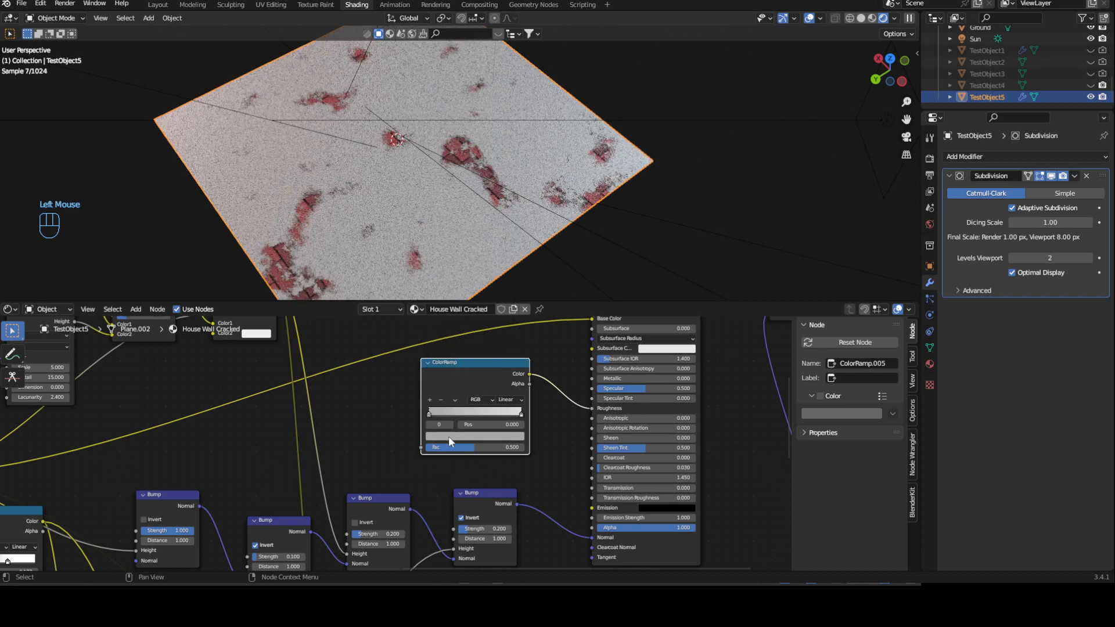
click(449, 436)
- Connect the final Mix node of the Musgrave blend to the roughness ColorRamp's Fac and switch to the camera view
middle_drag(330, 340, 308, 387)
drag(313, 386, 456, 530)
middle_drag(468, 143, 448, 194)
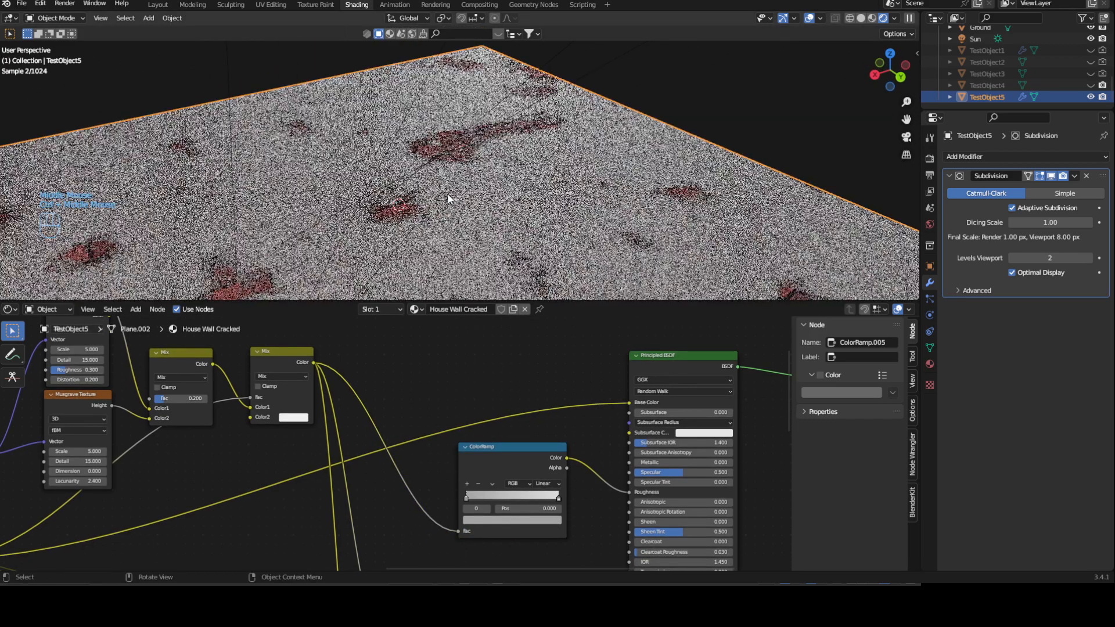
key(KP_0)
- Try different Fac values on the Damage Amount nodes, lowering Damage Amount 2 to 0.458, and undo that change
middle_drag(297, 396, 341, 416)
middle_drag(215, 473, 344, 427)
mouse_move(360, 472)
mouse_down()
mouse_move(421, 472)
mouse_move(339, 473)
mouse_up()
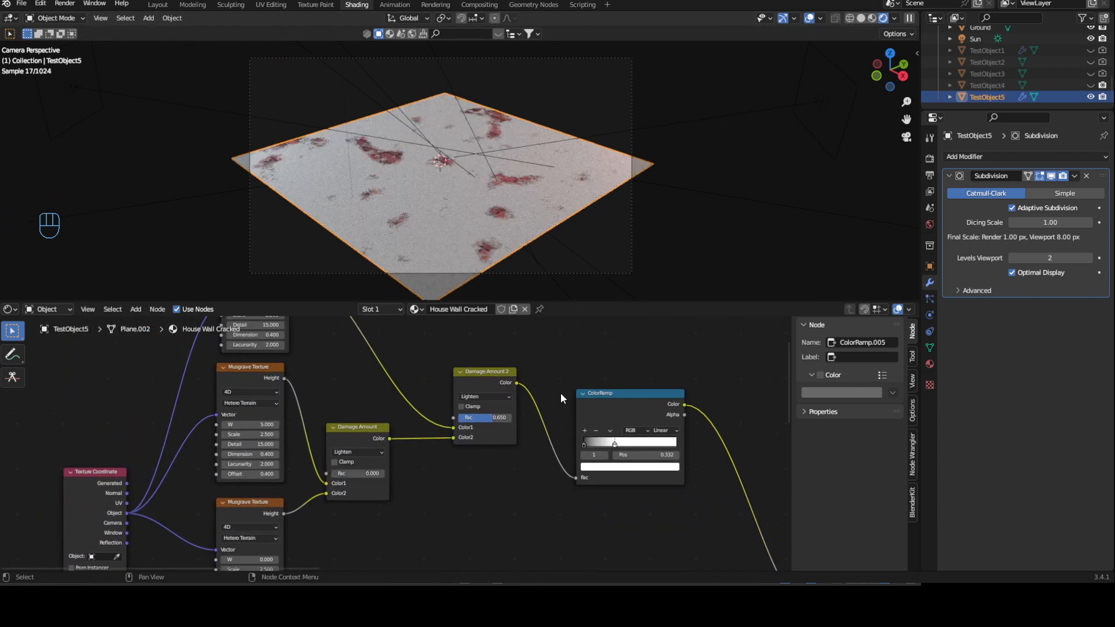
mouse_move(500, 418)
mouse_down()
mouse_move(462, 417)
mouse_move(483, 417)
mouse_up()
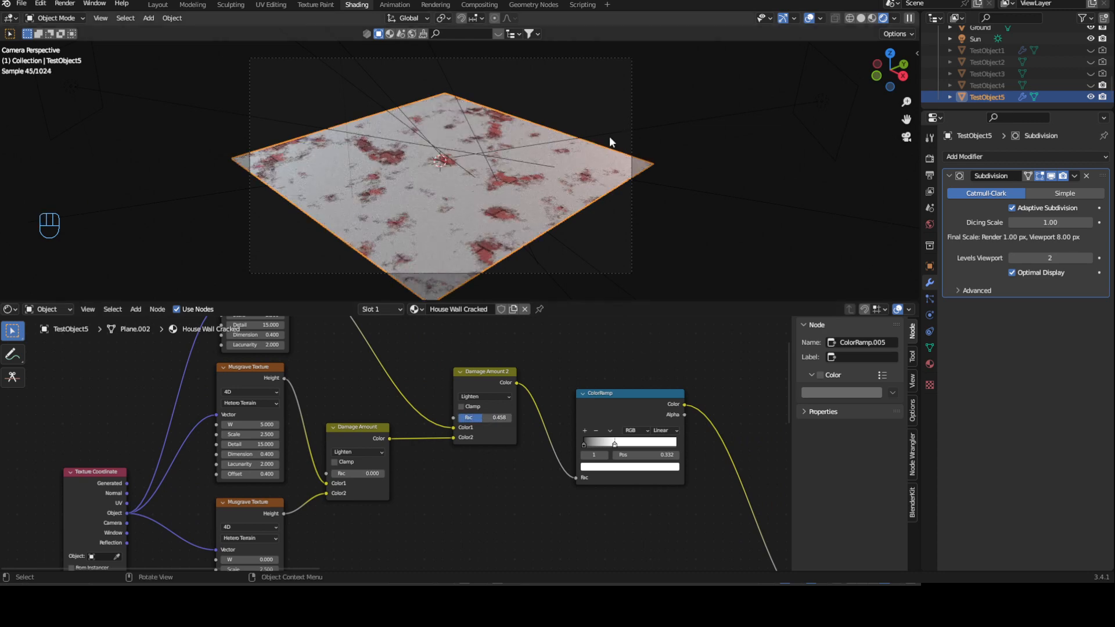
key(ctrl+z)
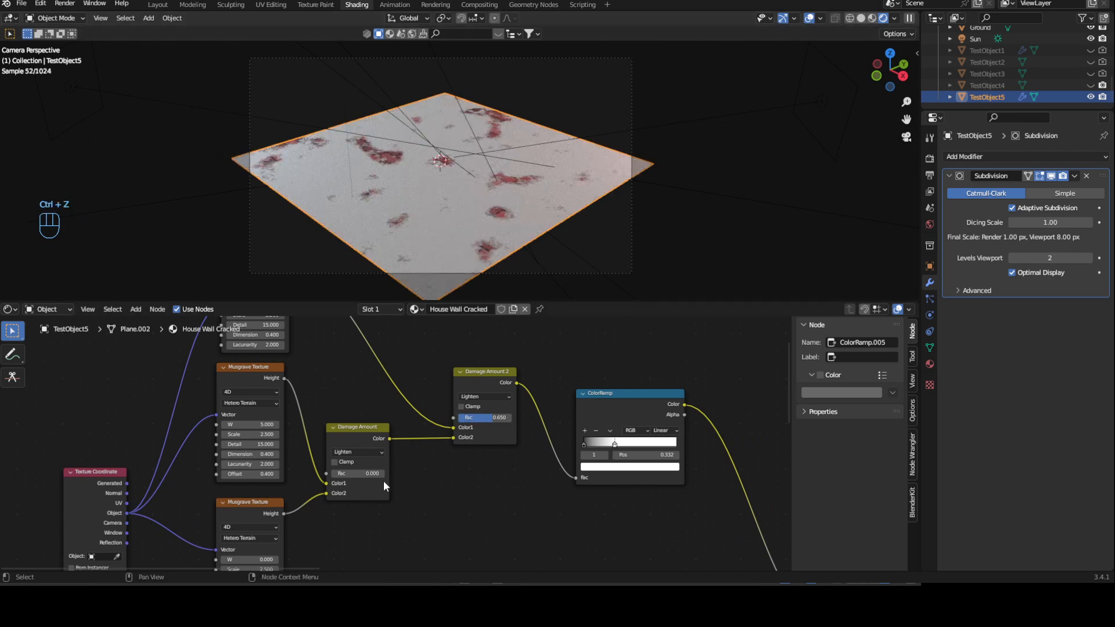
mouse_move(350, 472)
mouse_down()
mouse_move(383, 473)
mouse_move(342, 473)
mouse_up()
ctrl+middle_drag(647, 359, 639, 435)
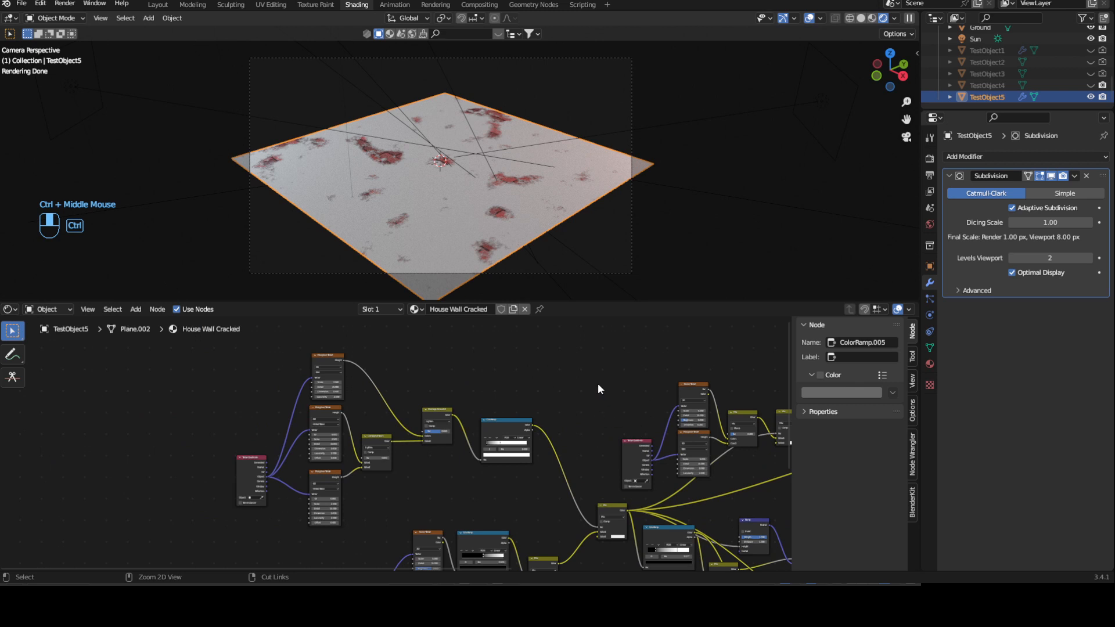
mouse_move(604, 378)
ctrl+middle_down()
mouse_move(604, 401)
mouse_move(413, 387)
mouse_move(587, 377)
ctrl+middle_up()
mouse_move(554, 353)
middle_down()
mouse_move(514, 337)
mouse_move(540, 352)
middle_up()
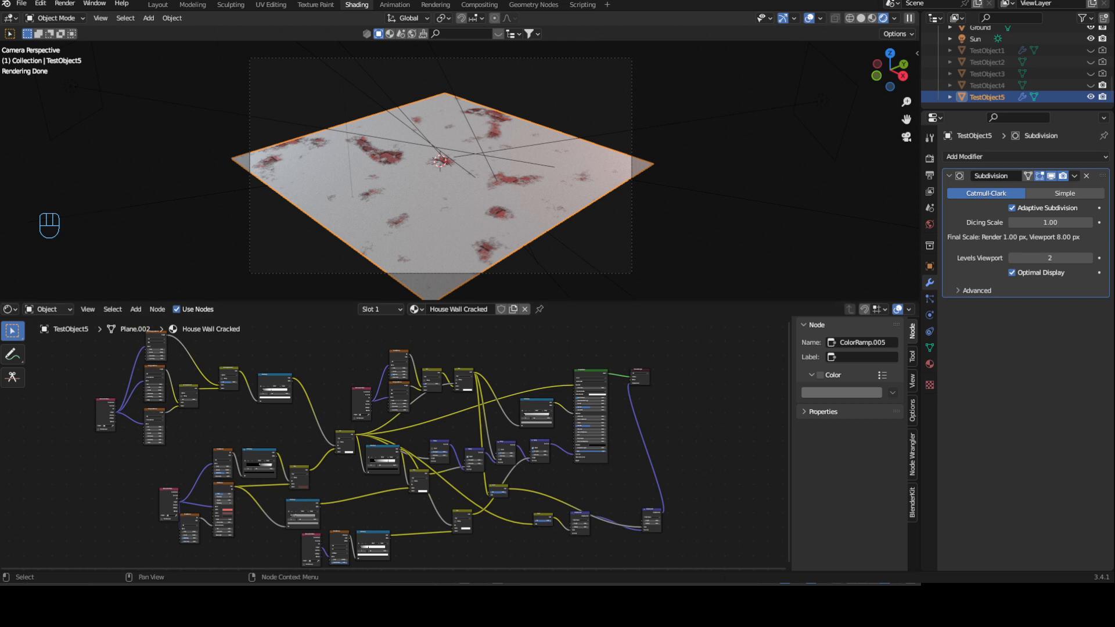